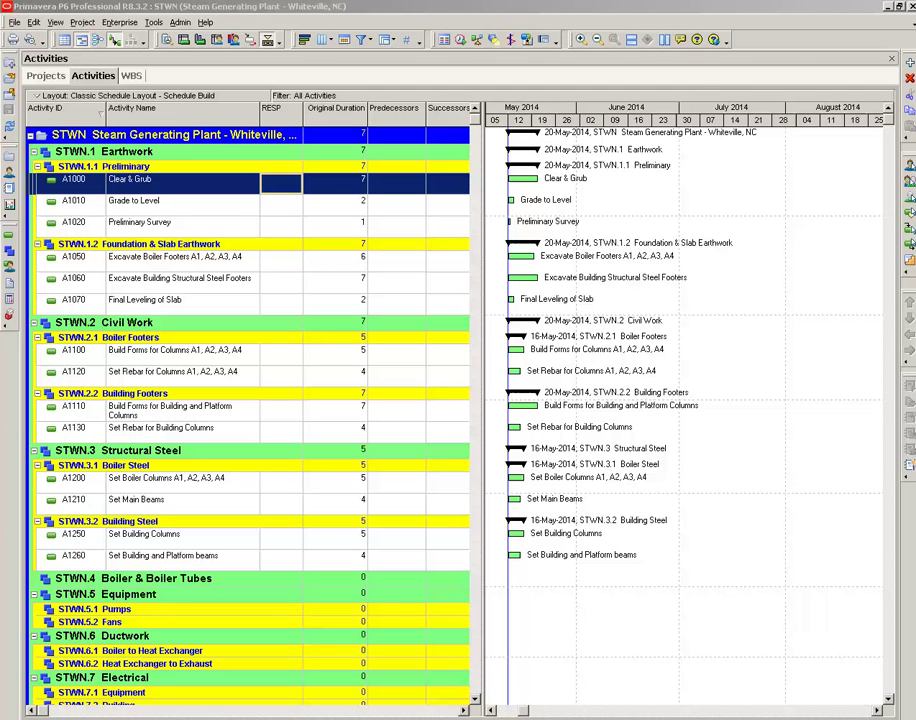
Widen the activity table to expose the Resources column, and check the resource details of activity A1000.
drag(481, 115, 869, 115)
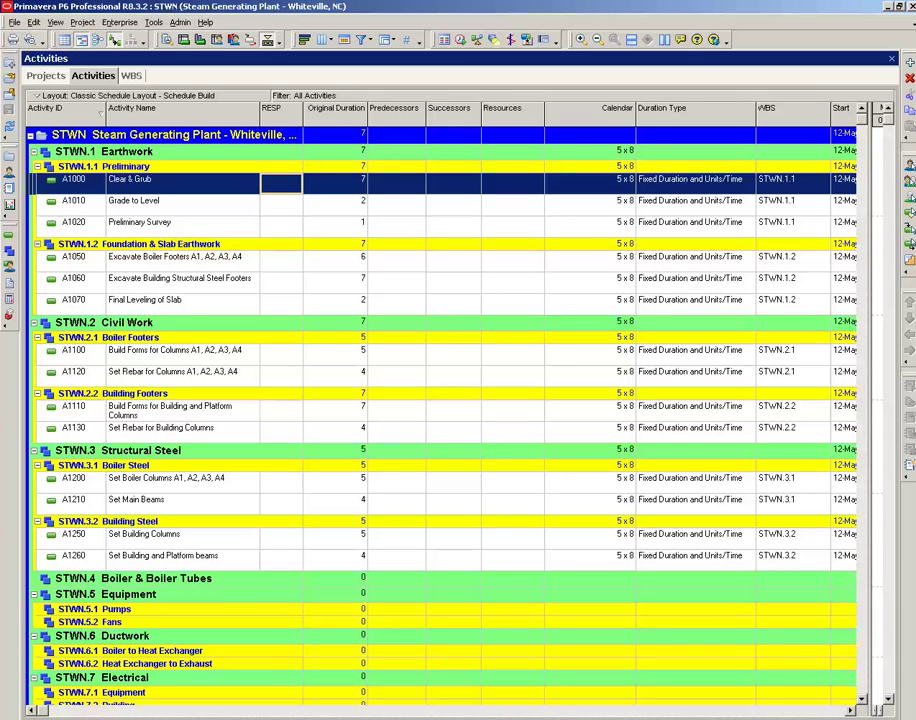
click(167, 40)
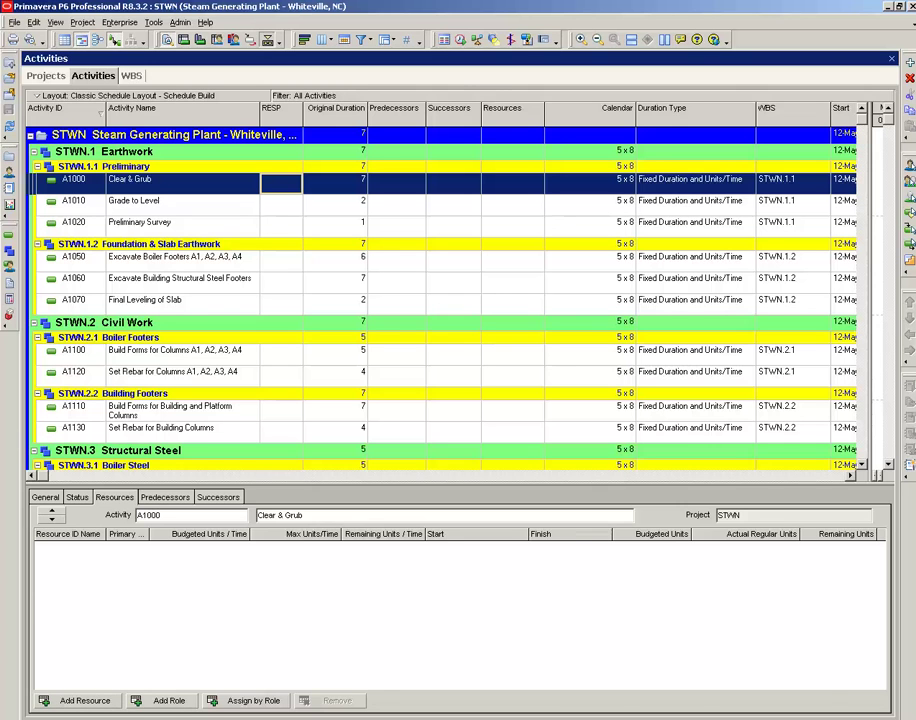
click(115, 38)
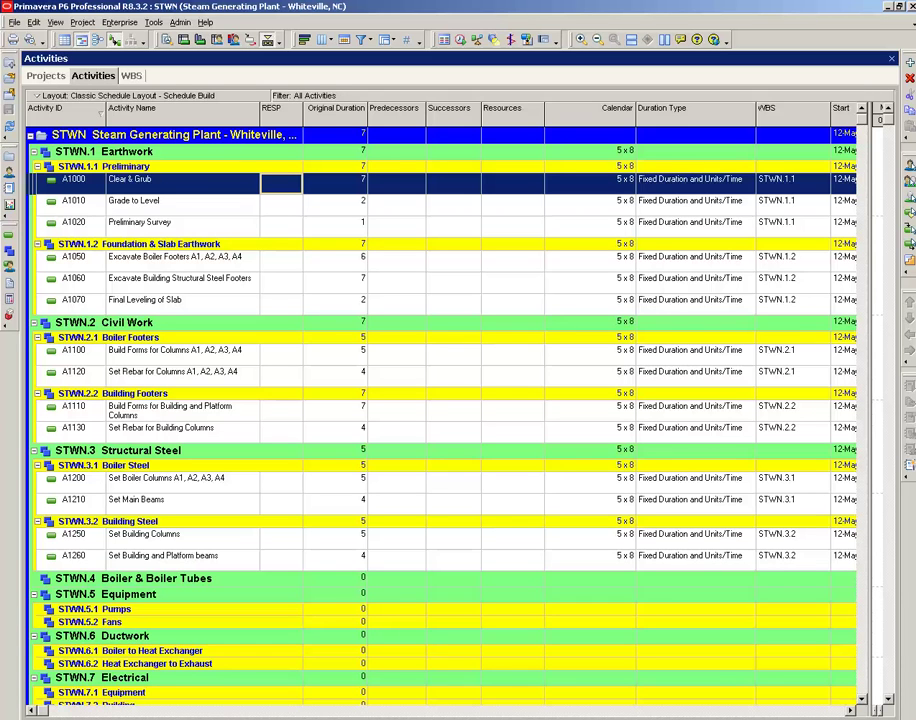
Assign the Laborer resource to activity A1000, Clear & Grub, and check its resource assignment details.
double_click(513, 183)
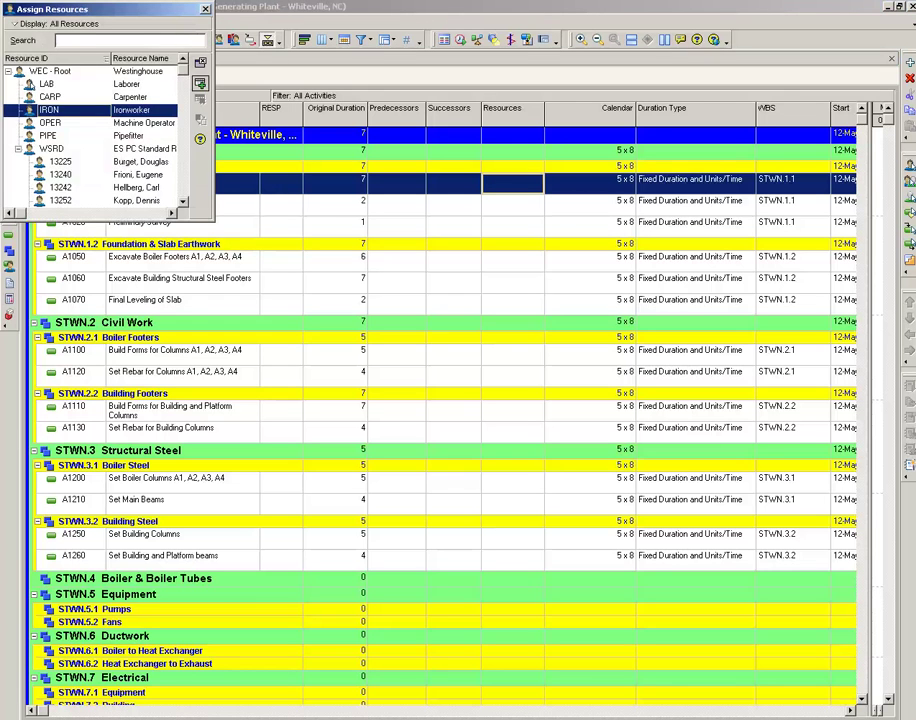
click(31, 86)
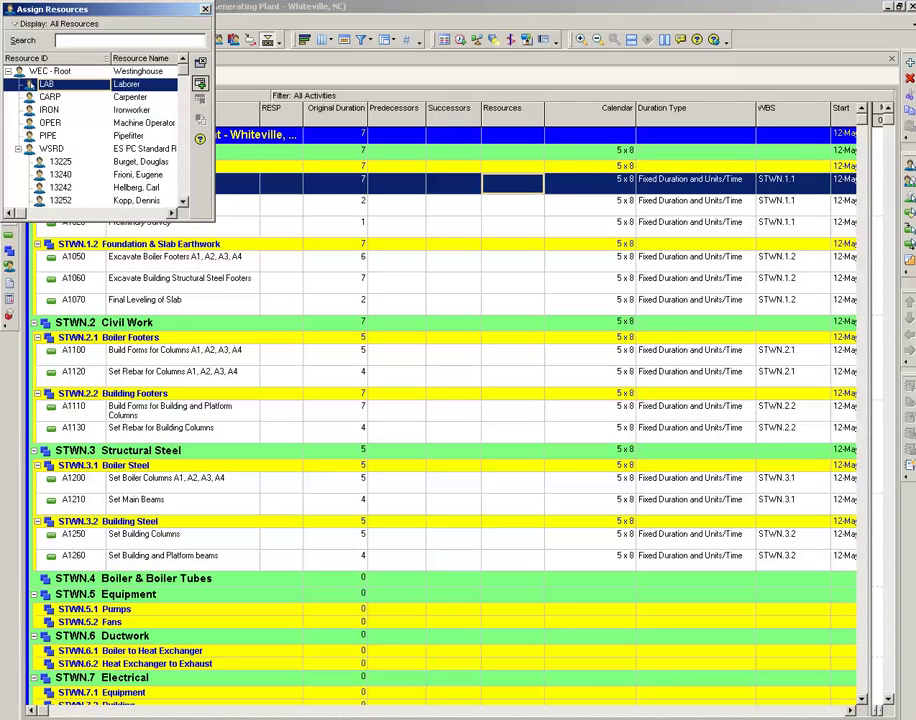
double_click(31, 86)
click(205, 9)
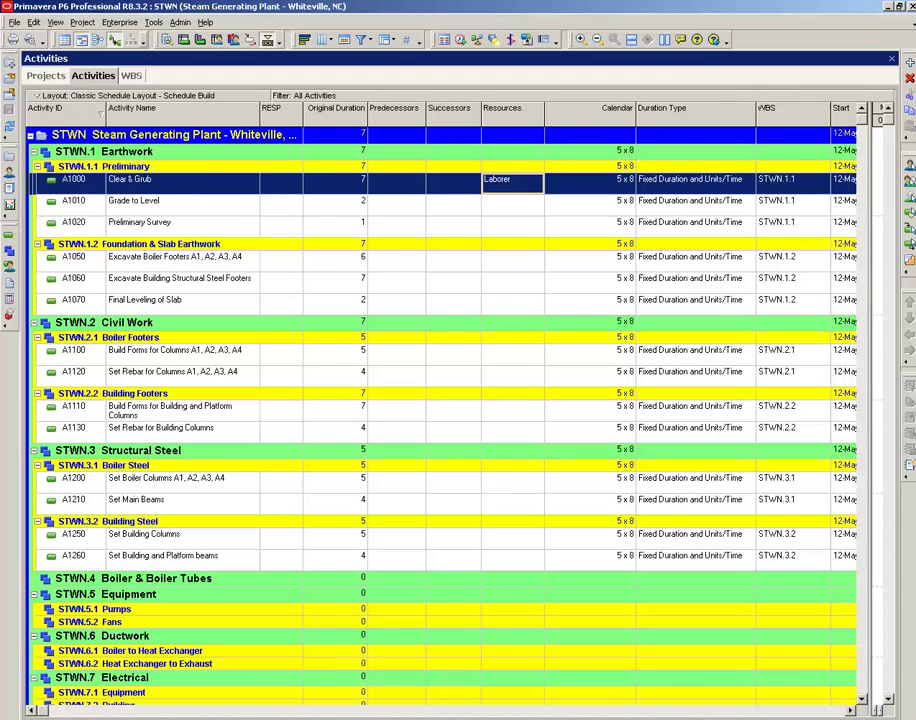
click(168, 40)
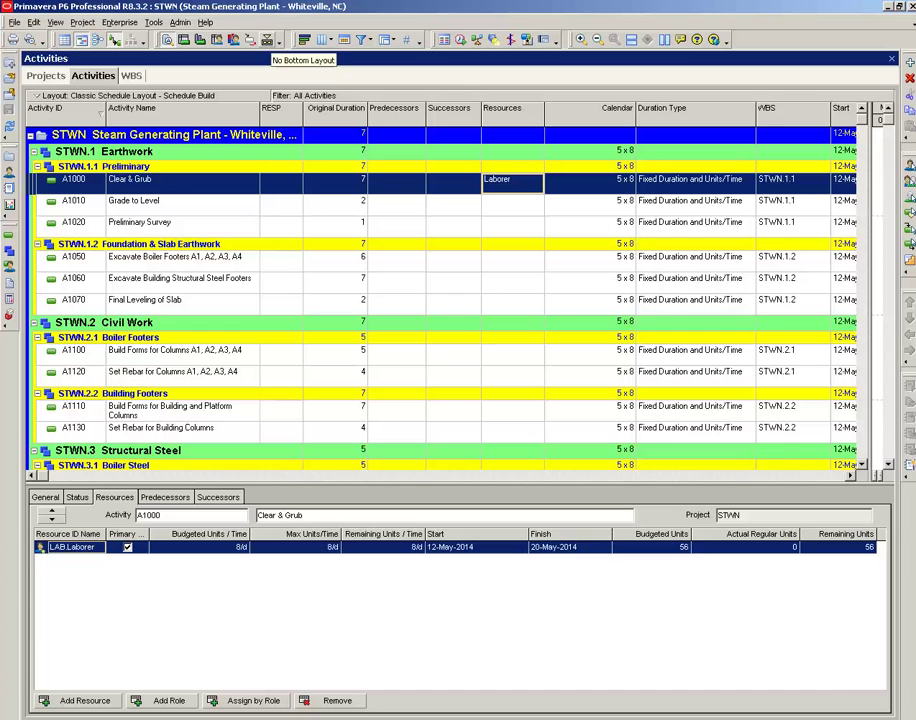
click(267, 39)
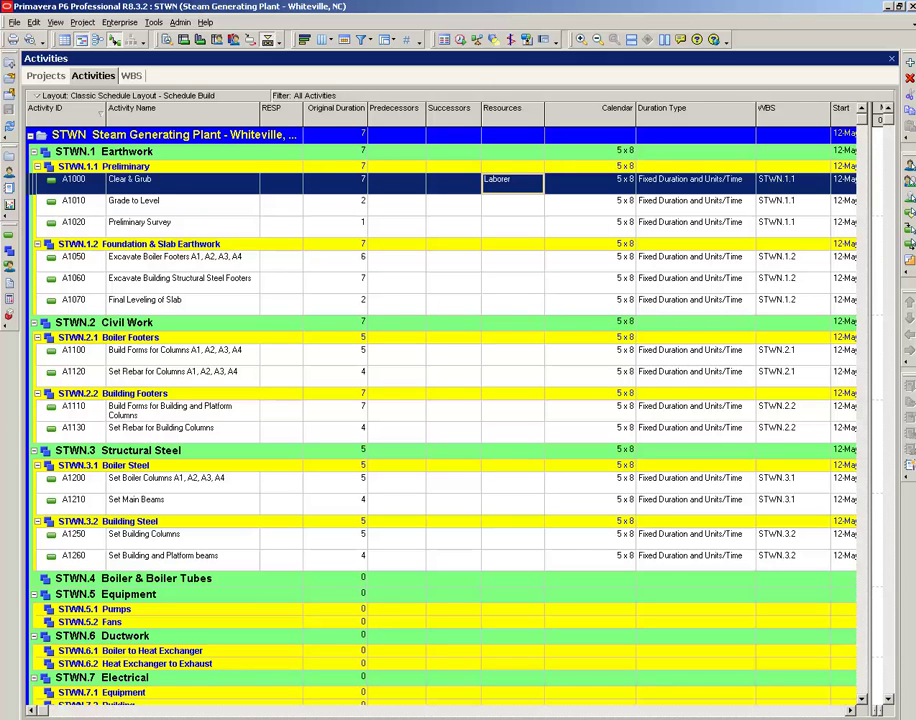
Assign the Laborer resource to all activities from A1010, Grade to Level, through A1260, Set Building and Platform beams, at once.
click(513, 204)
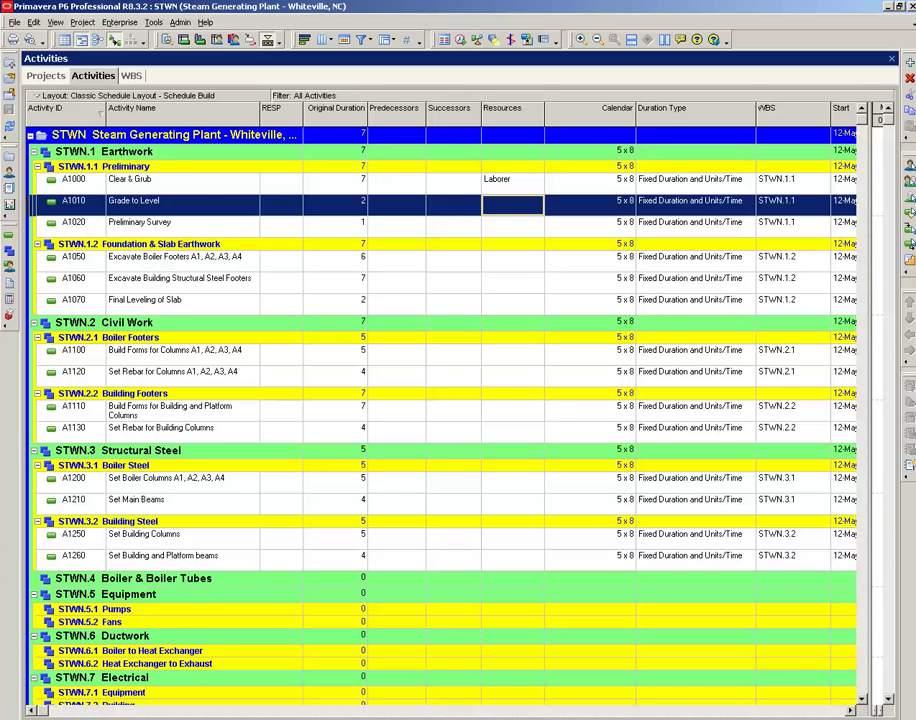
double_click(513, 205)
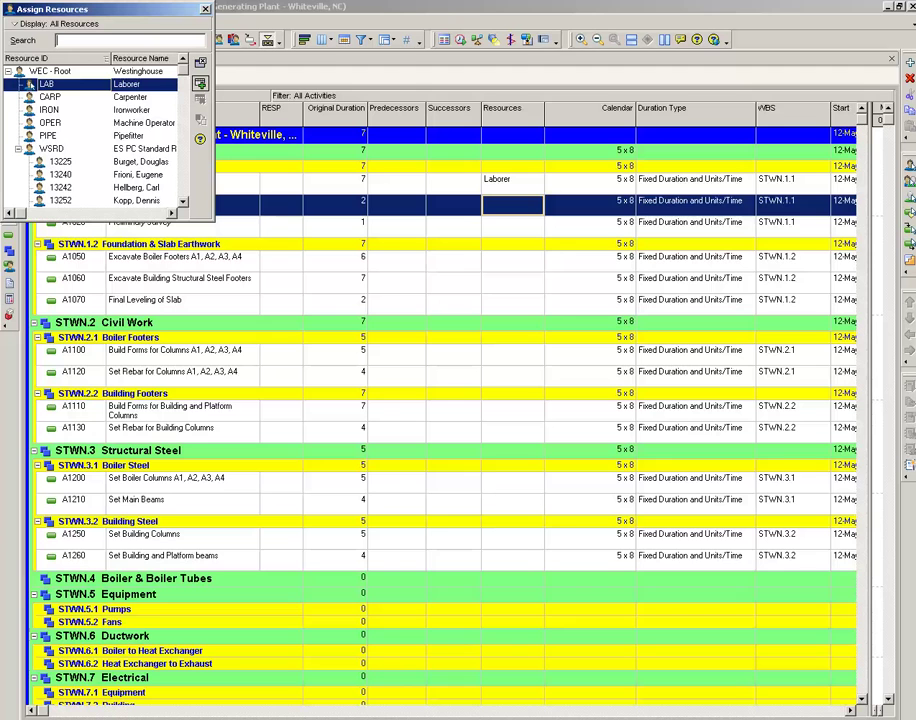
shift+click(513, 560)
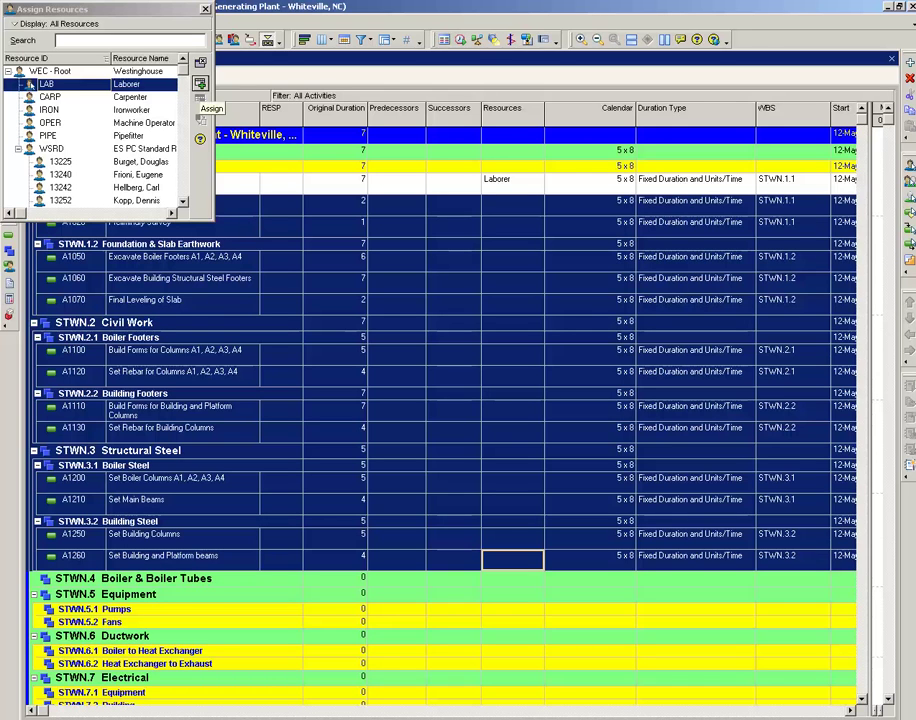
click(200, 84)
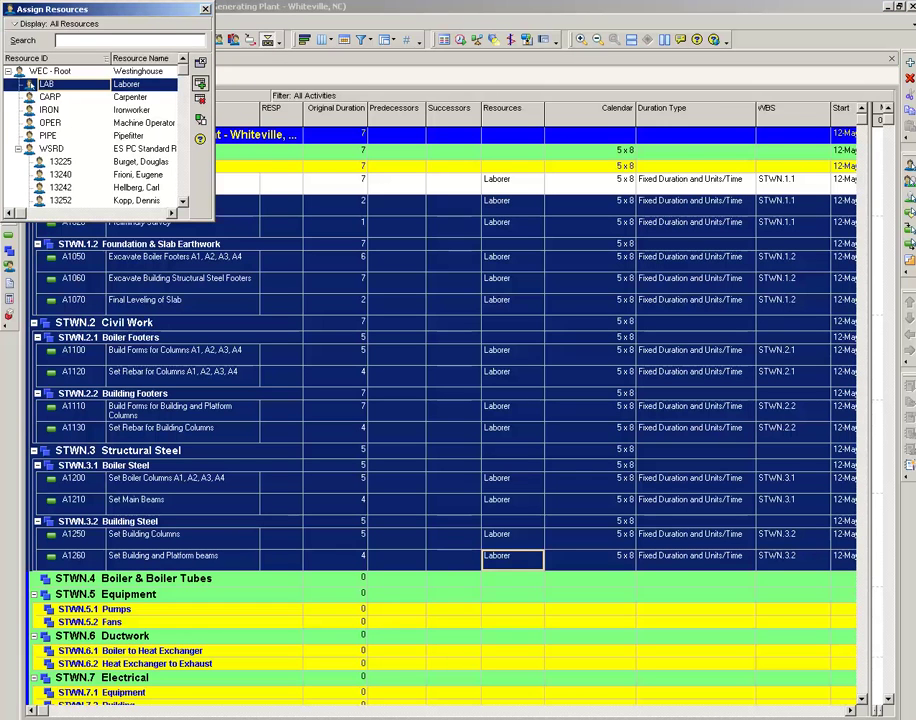
click(205, 9)
click(512, 559)
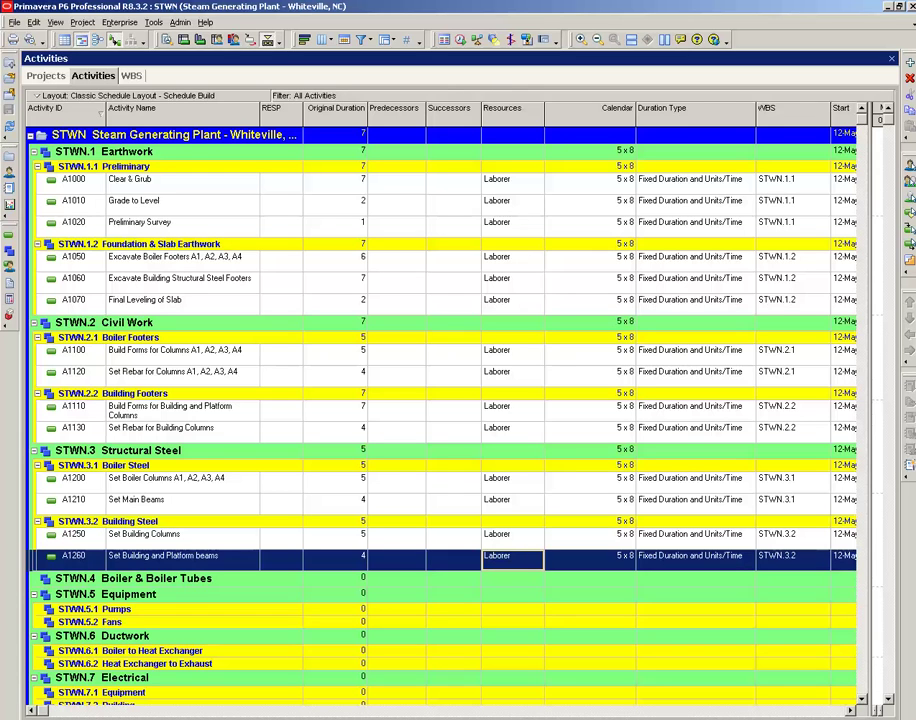
Assign the Machine Operator resource to Grade to Level (A1010) and Final Leveling of Slab (A1070), and slightly increase the A1070 row height.
double_click(513, 204)
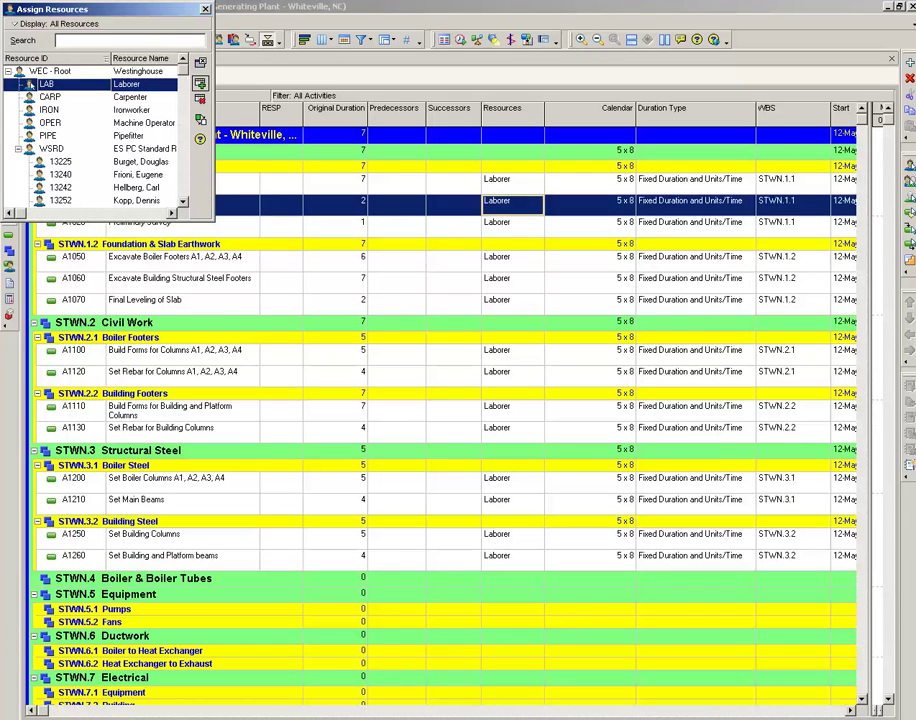
drag(110, 9, 712, 49)
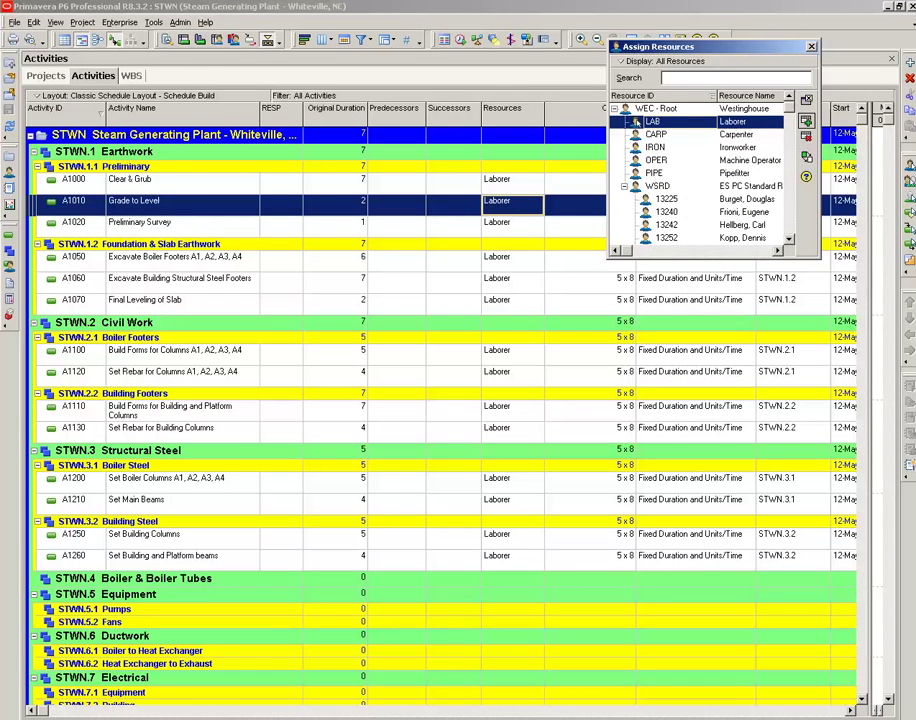
click(652, 160)
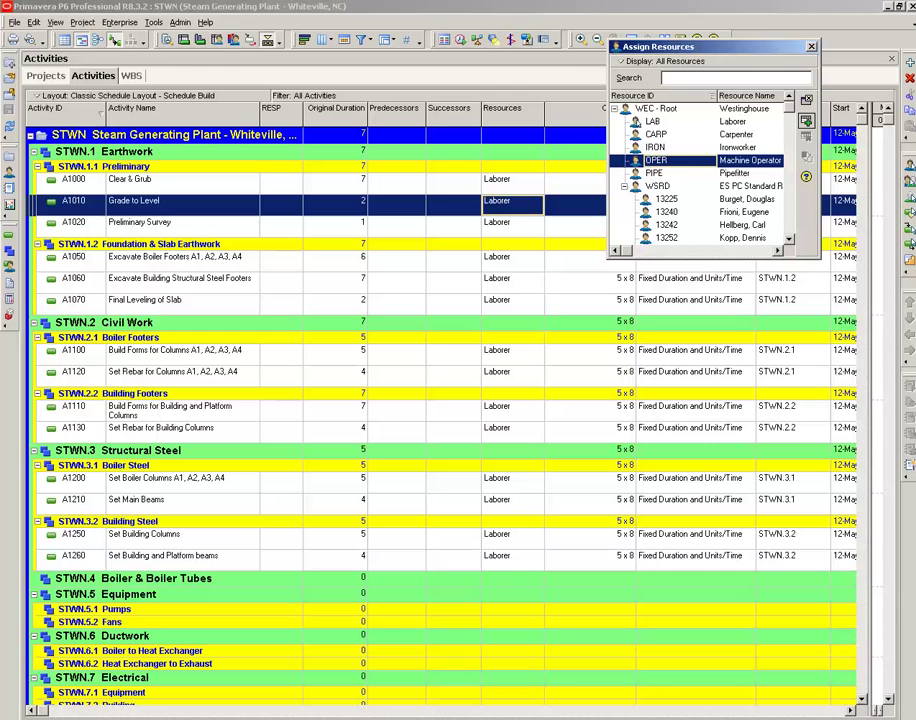
ctrl+click(513, 303)
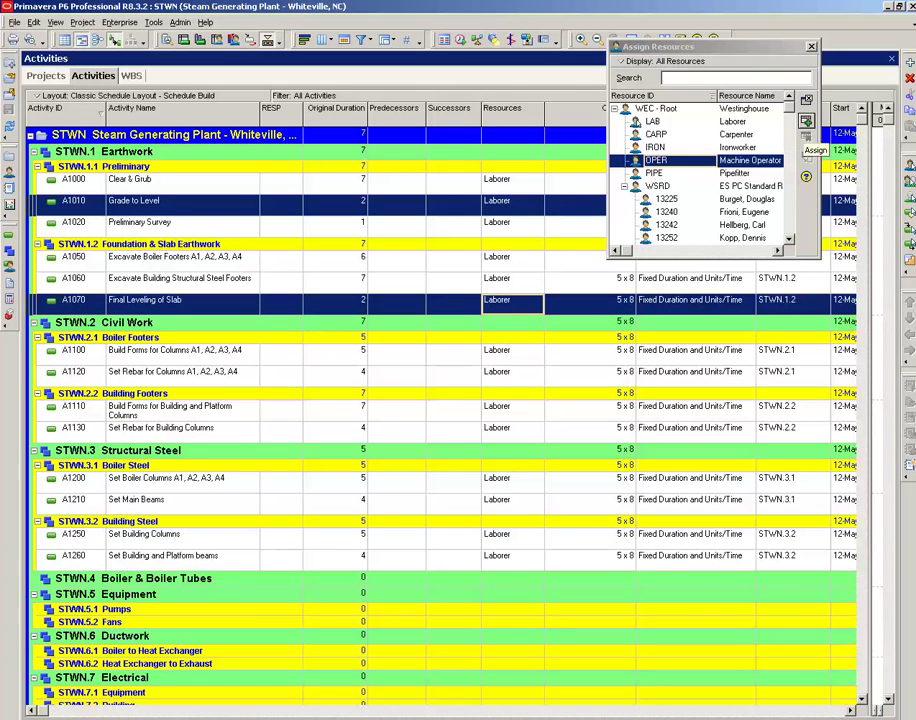
click(806, 120)
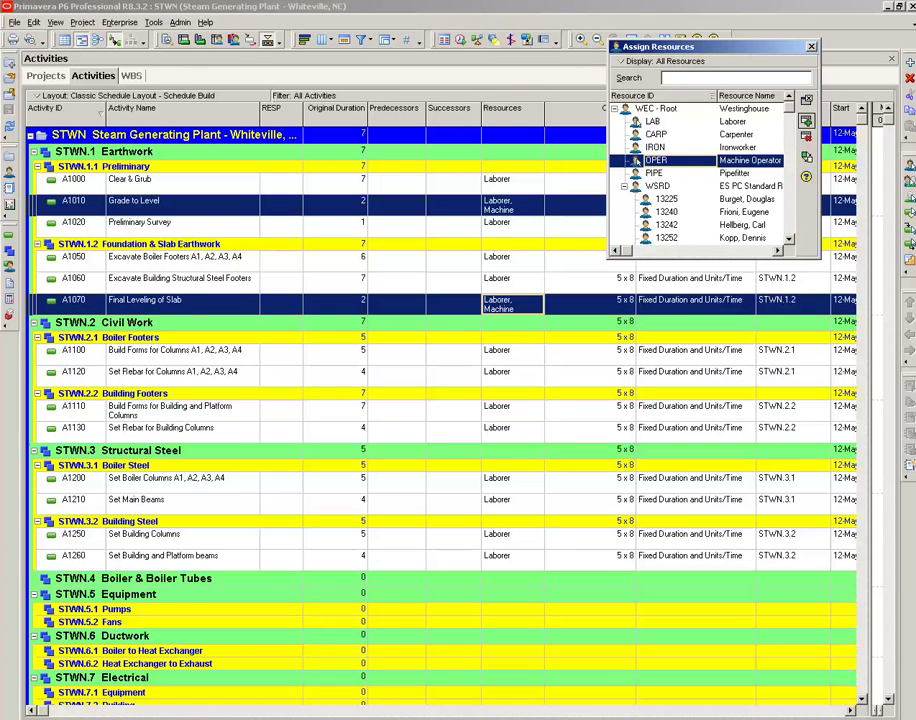
drag(45, 315, 45, 330)
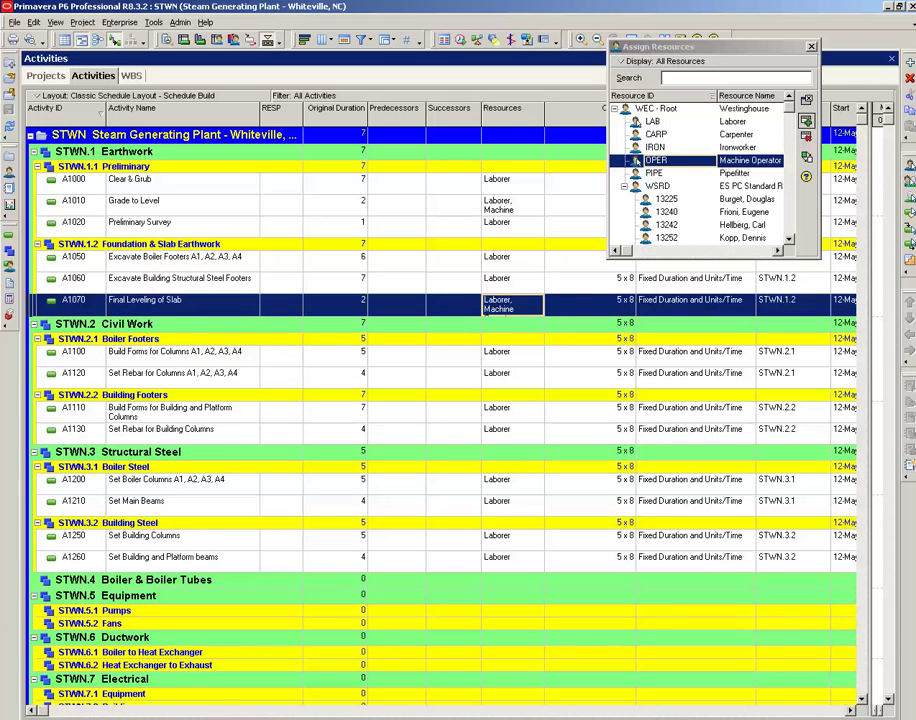
Assign the Carpenter resource to the two form-building activities, A1100 and A1110, under Civil Work.
click(512, 355)
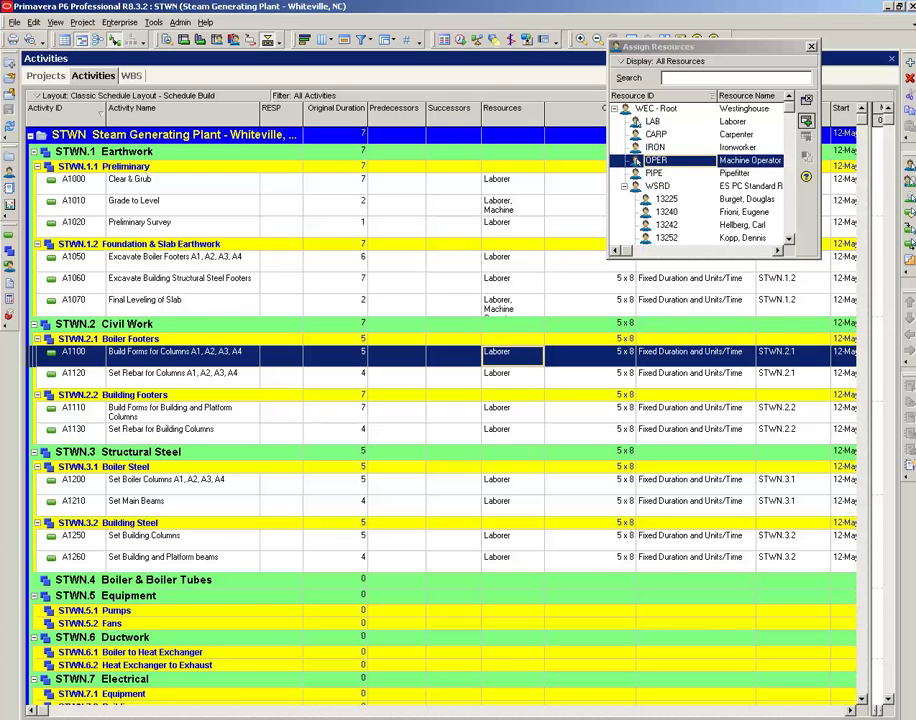
click(636, 135)
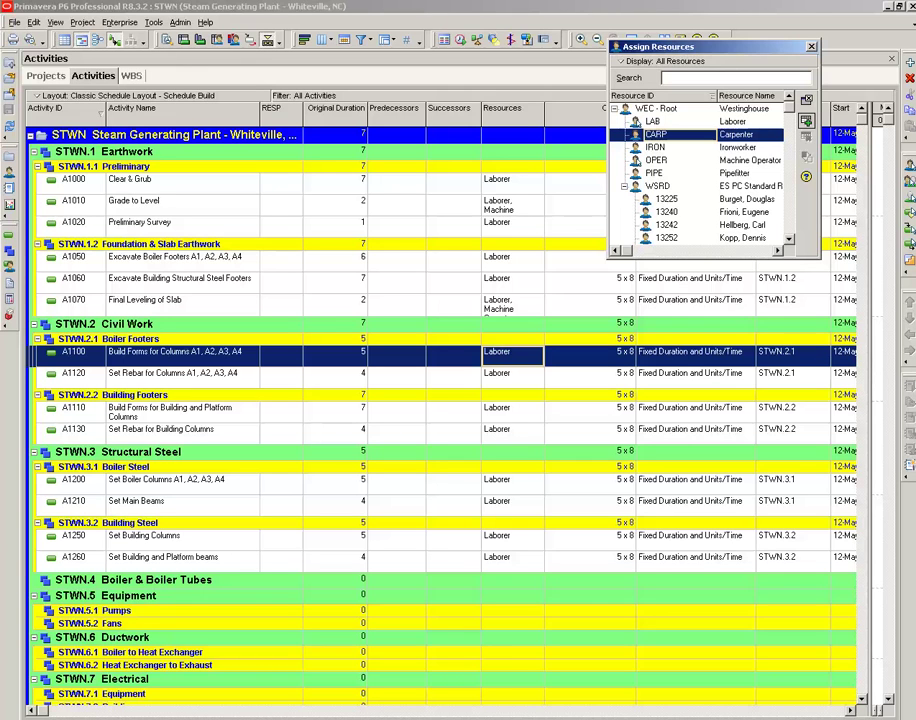
ctrl+click(513, 412)
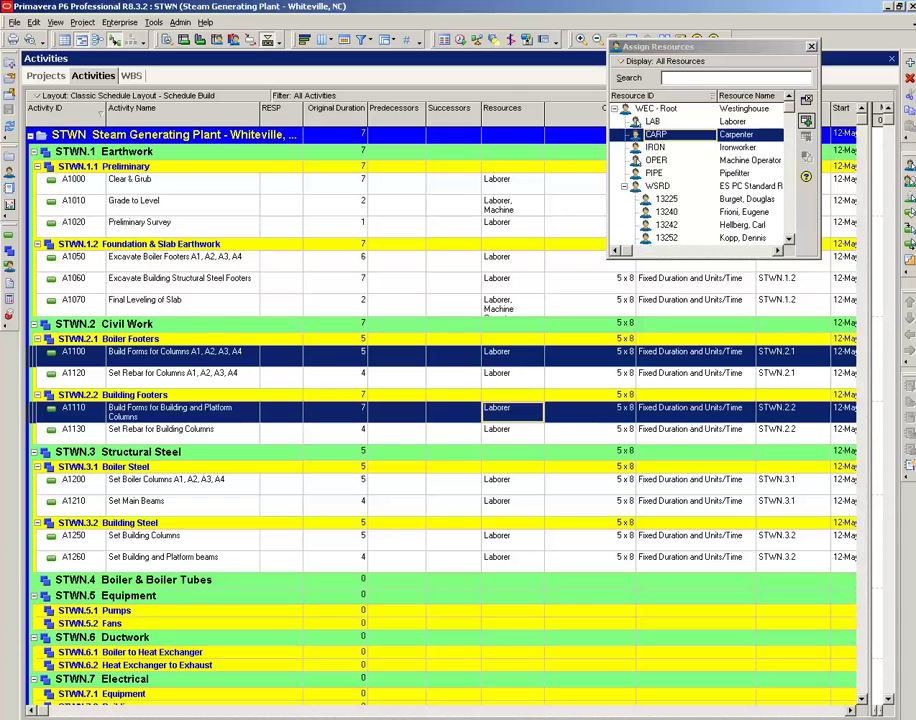
click(806, 121)
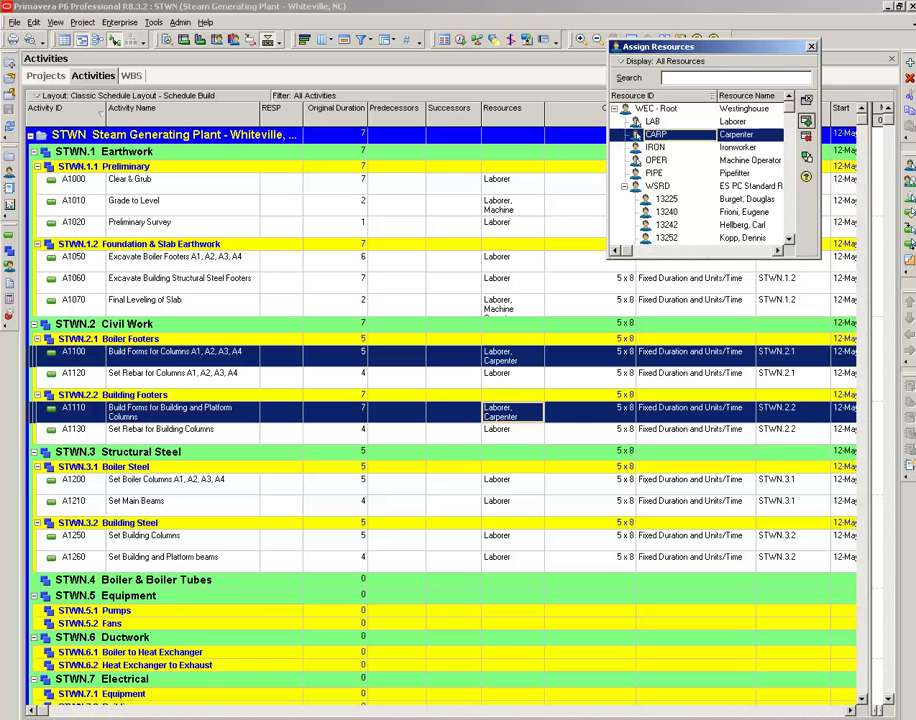
Assign the Ironworker resource to all four Structural Steel activities, A1200 through A1260, and close the resource assignment.
click(513, 484)
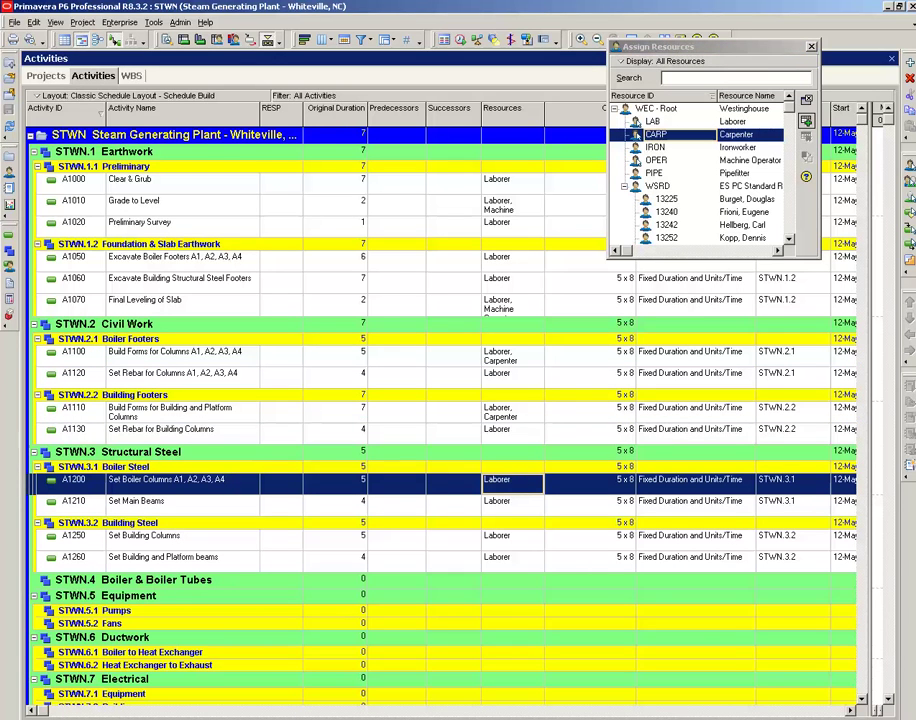
click(637, 147)
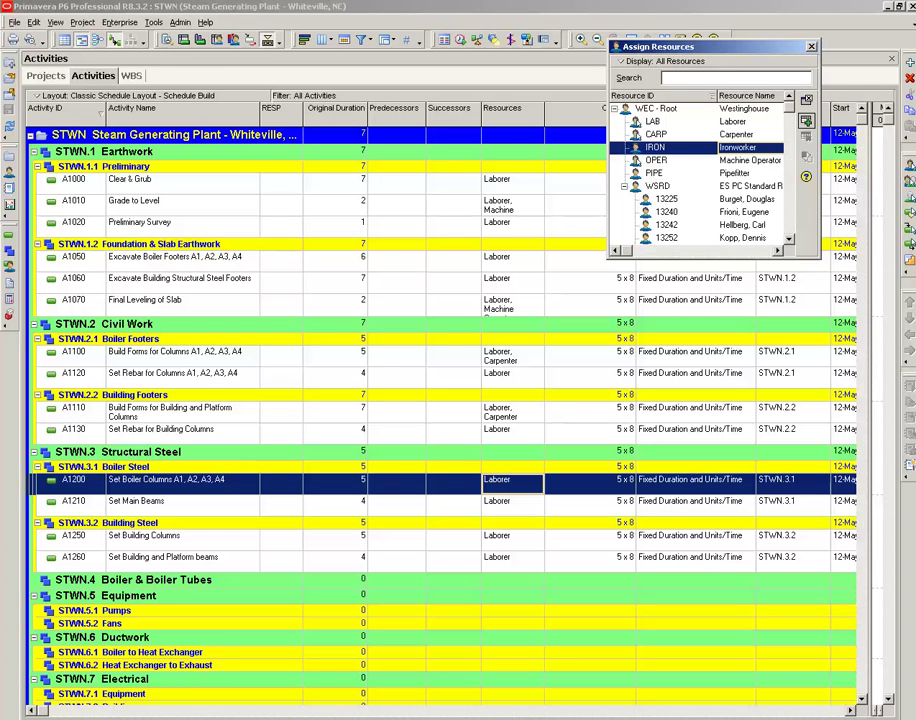
shift+click(513, 561)
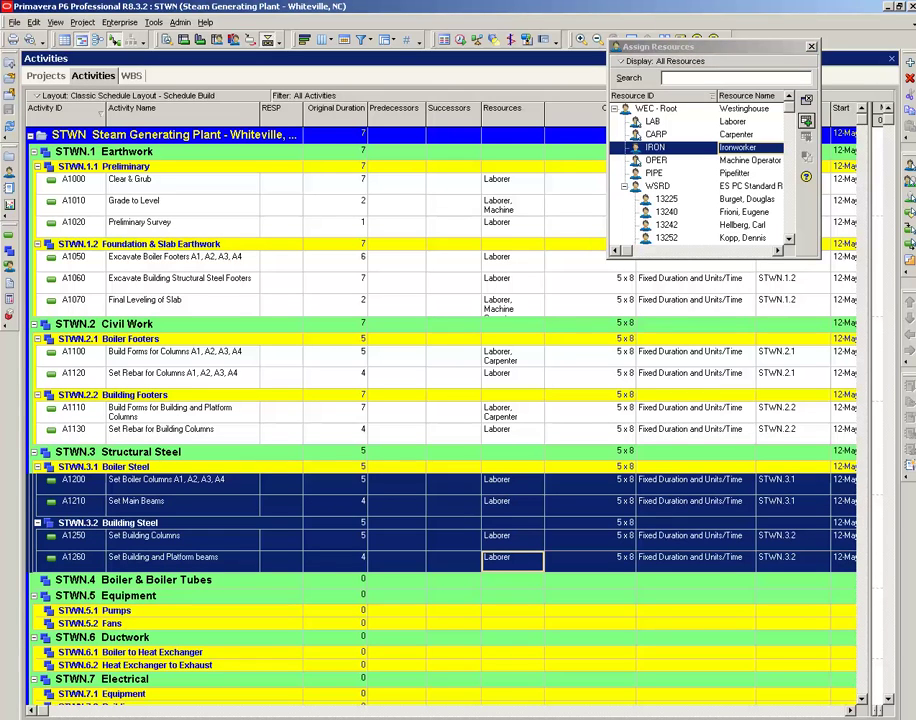
click(806, 121)
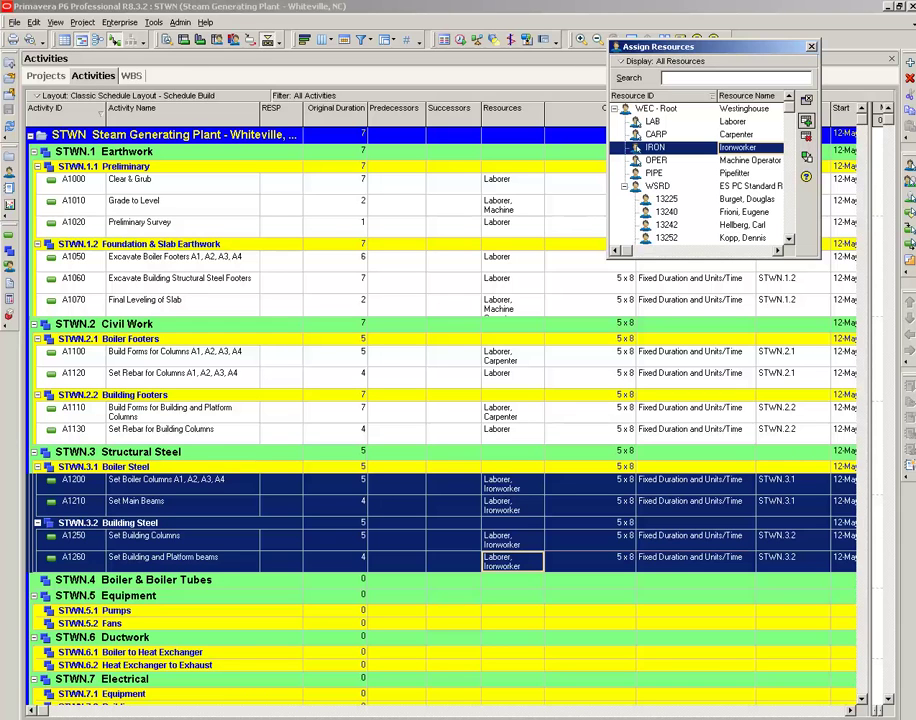
click(811, 47)
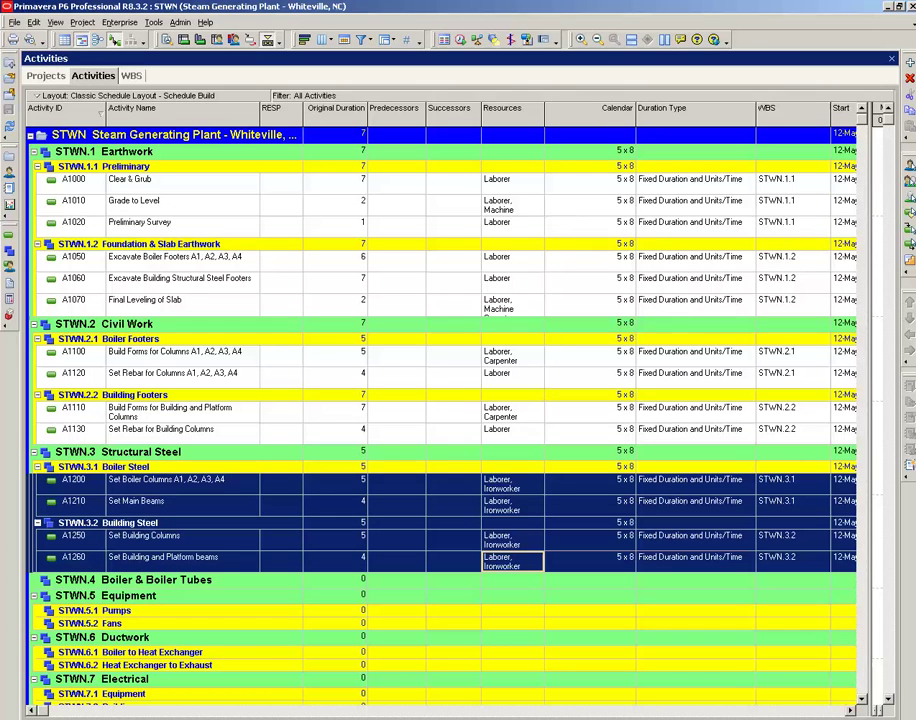
click(512, 205)
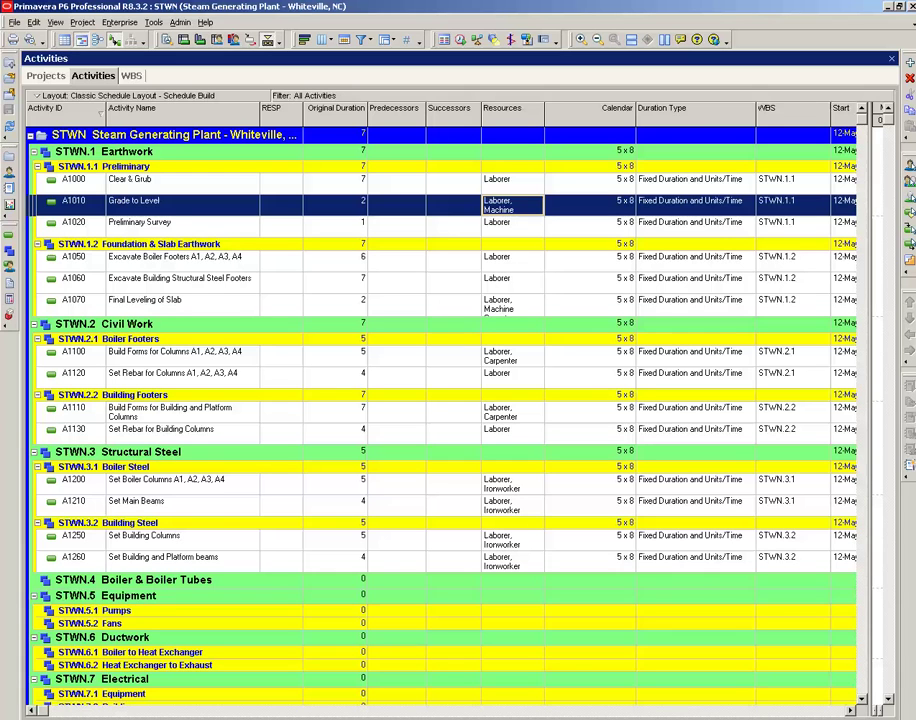
Set the RESP code of activity A1000, Clear & Grub, to the third person in the code list.
click(281, 183)
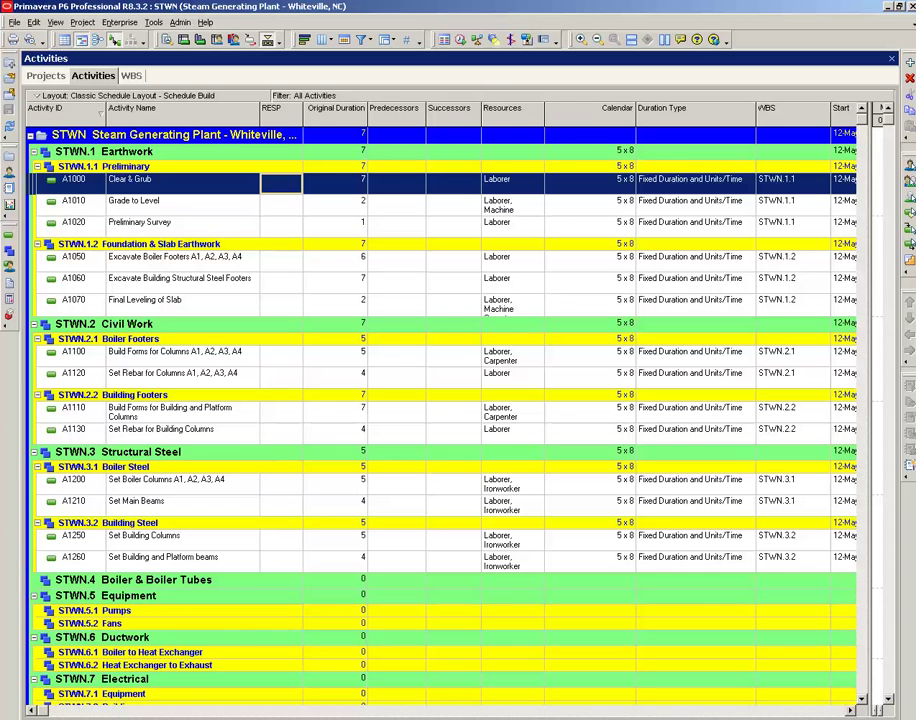
click(265, 180)
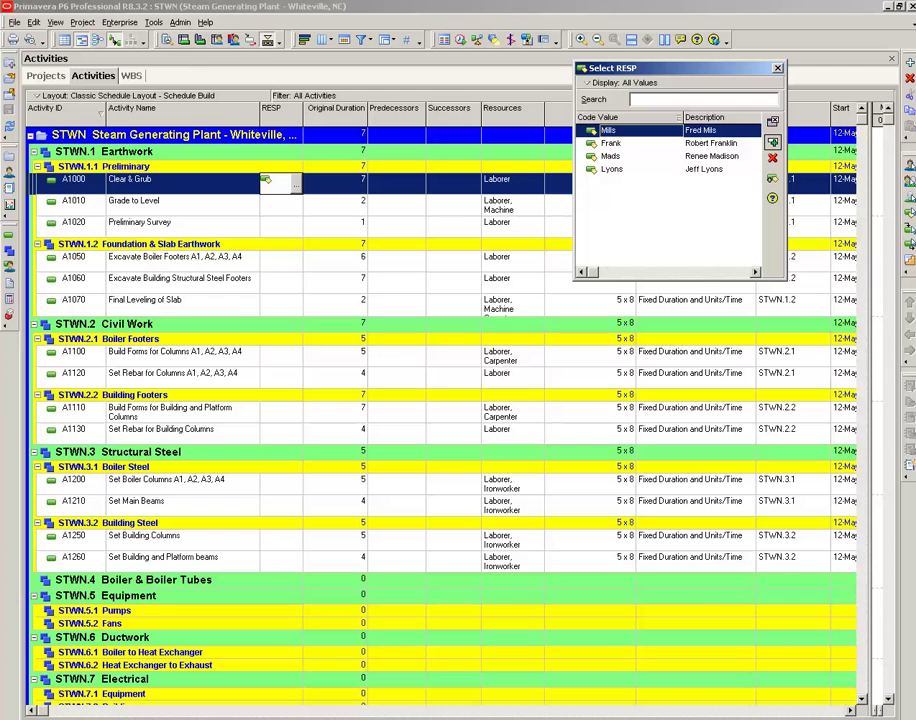
click(711, 156)
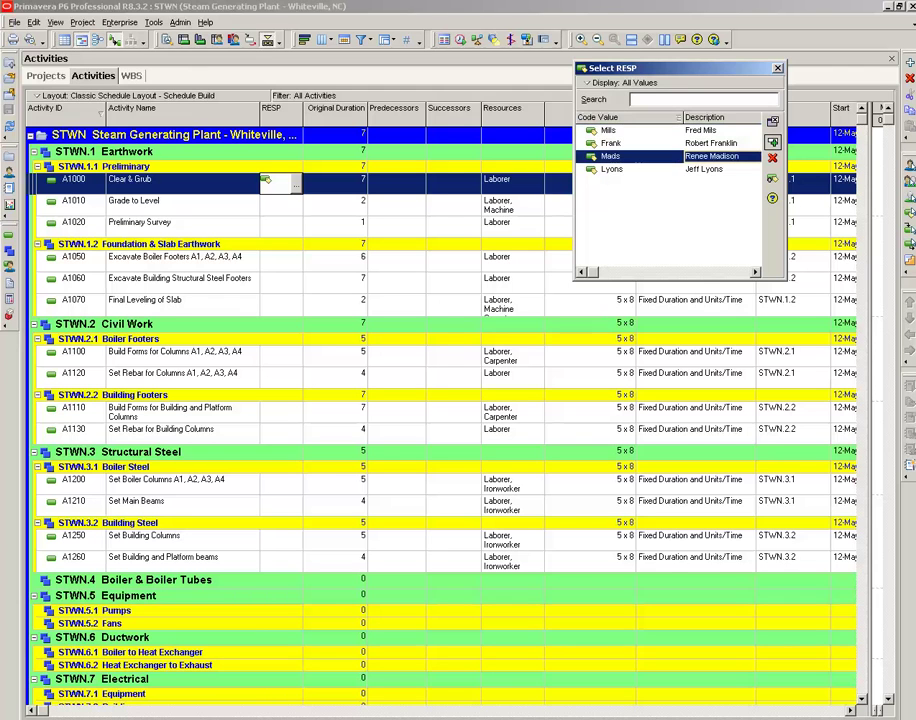
click(772, 142)
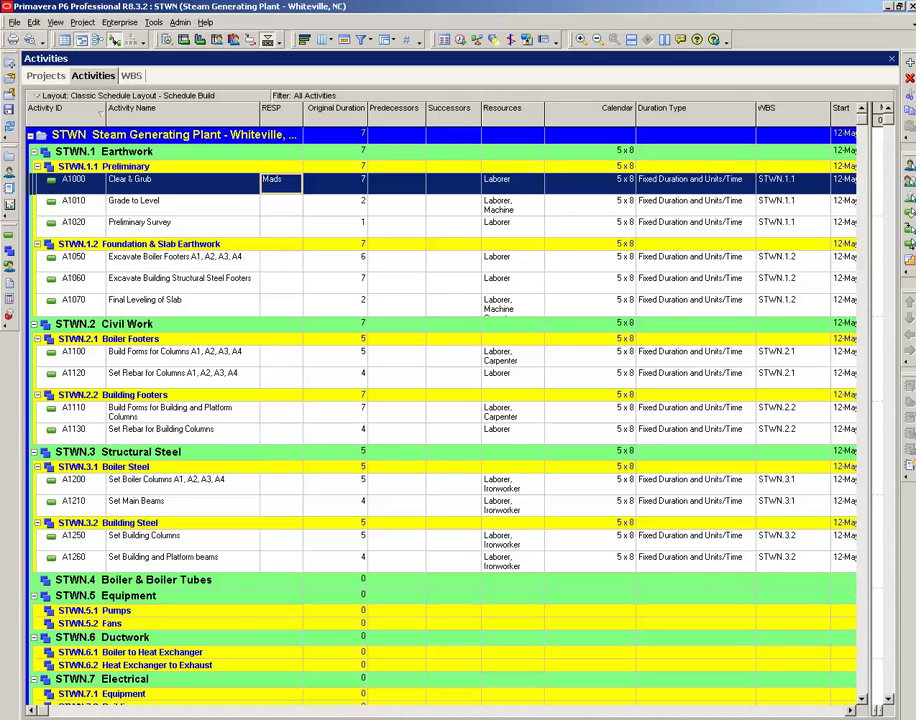
Fill the RESP code of Clear & Grub down to the other Preliminary activities, A1010 and A1020.
shift+click(281, 226)
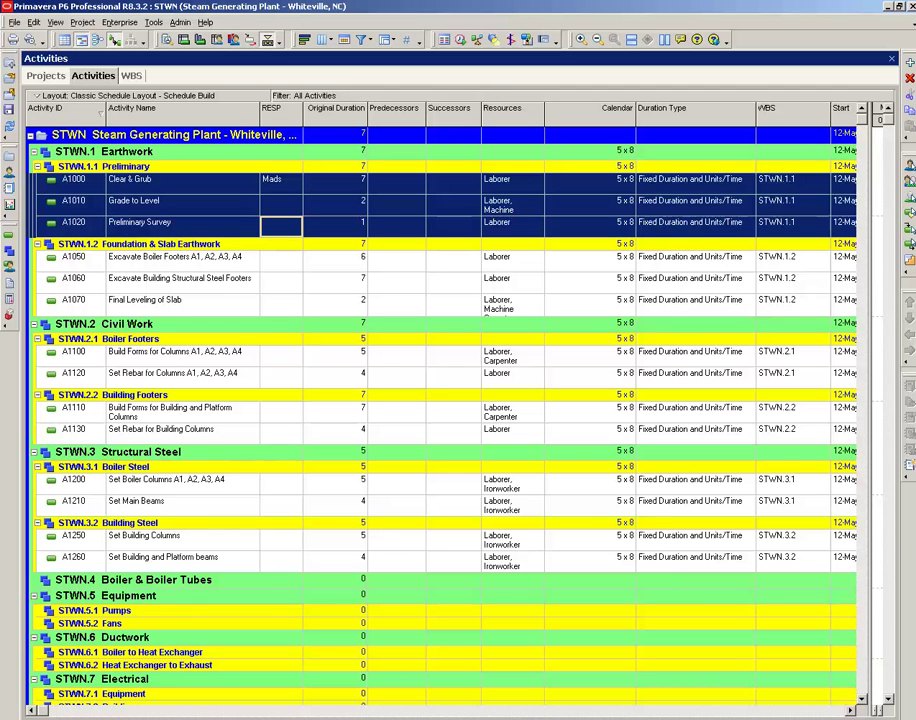
right_click(270, 227)
click(301, 293)
Set the RESP code of activity A1050, Excavate Boiler Footers, to the first person in the code list.
click(281, 261)
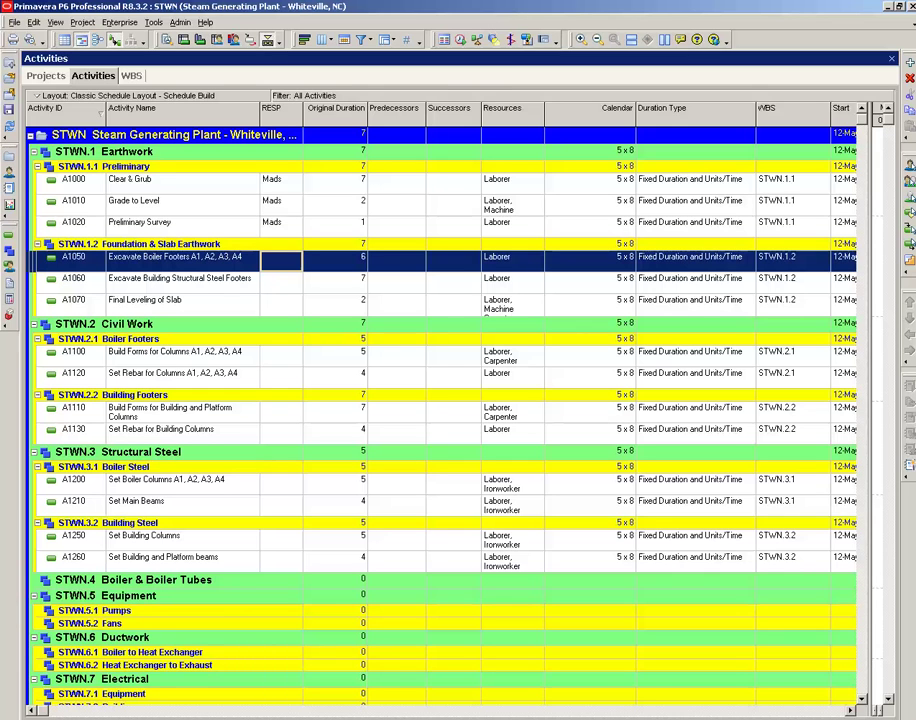
double_click(281, 261)
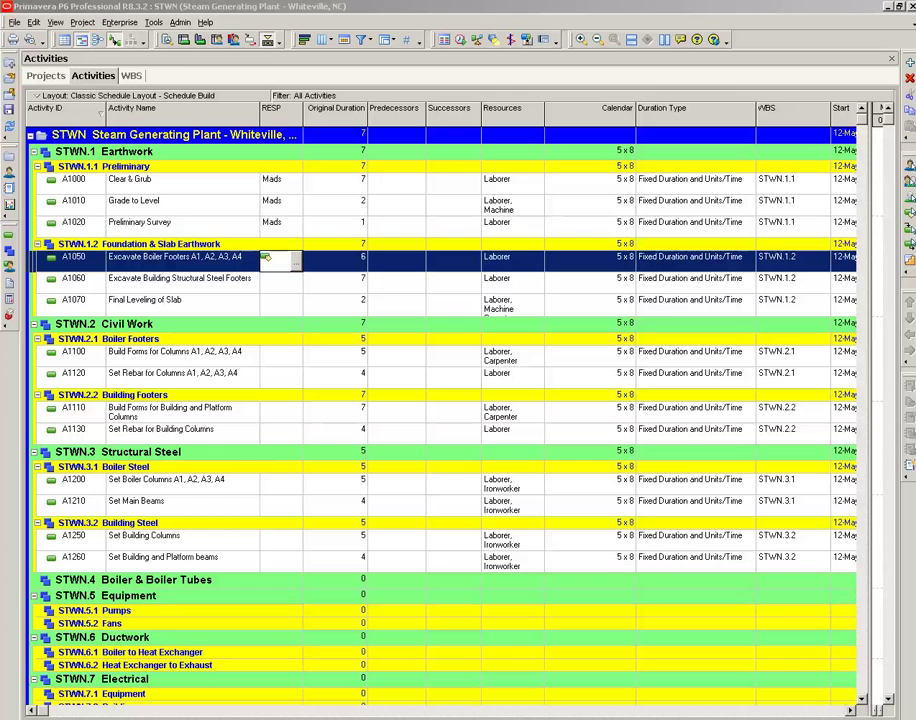
drag(915, 175, 660, 135)
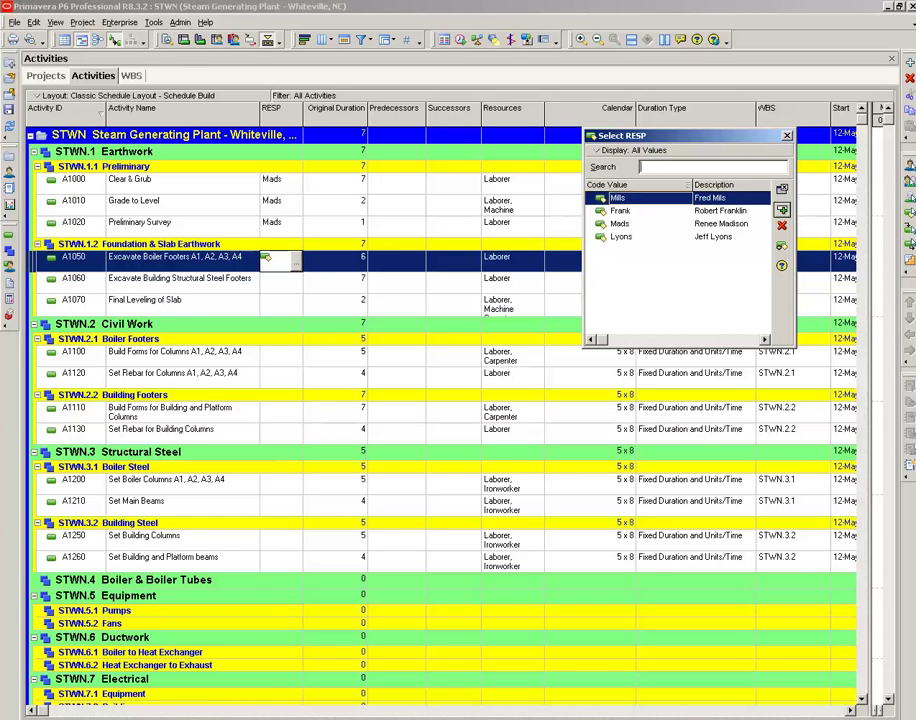
click(782, 209)
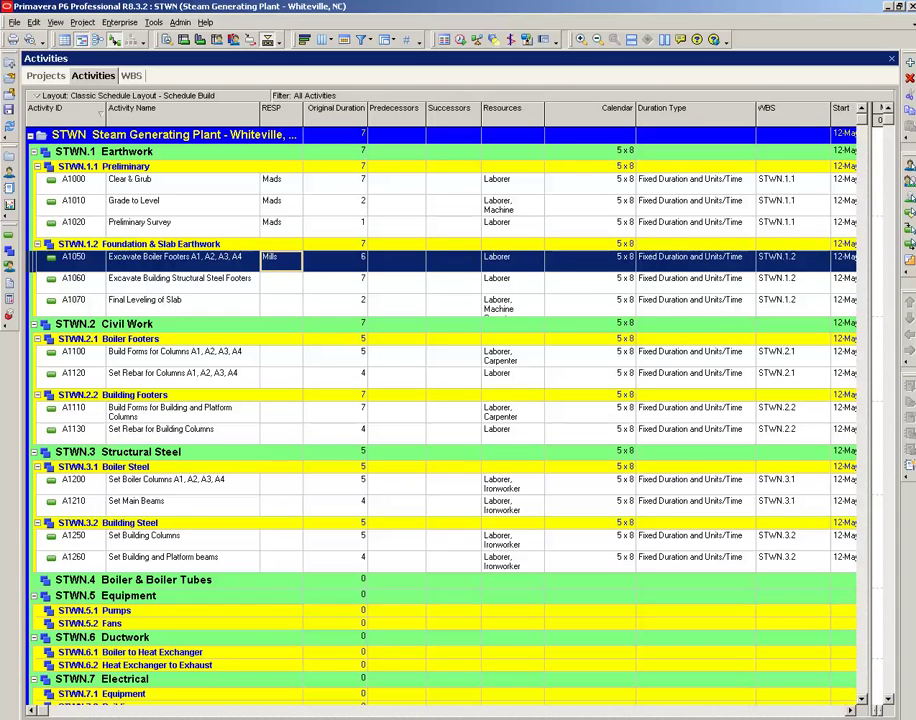
Set the RESP code of activity A1060, Excavate Building Structural Steel Footers, to the fourth person in the code list.
click(266, 278)
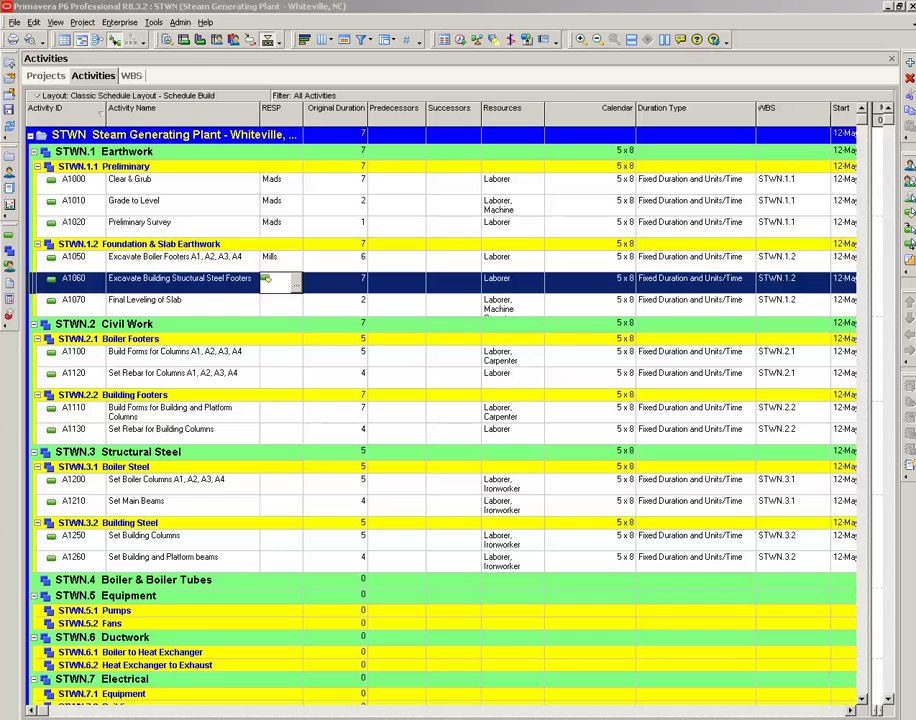
drag(914, 160, 735, 153)
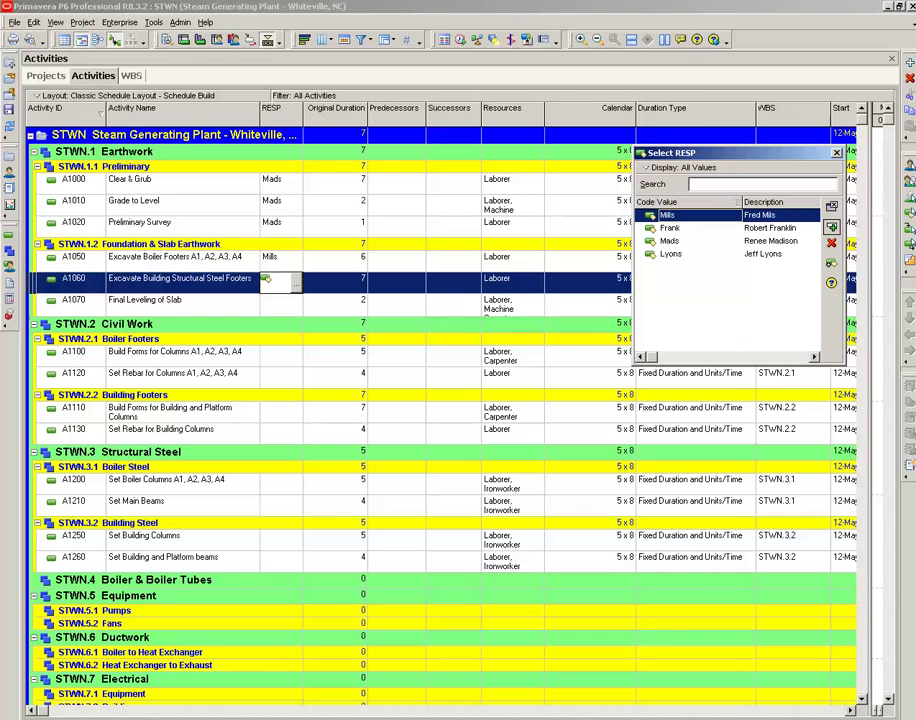
click(765, 254)
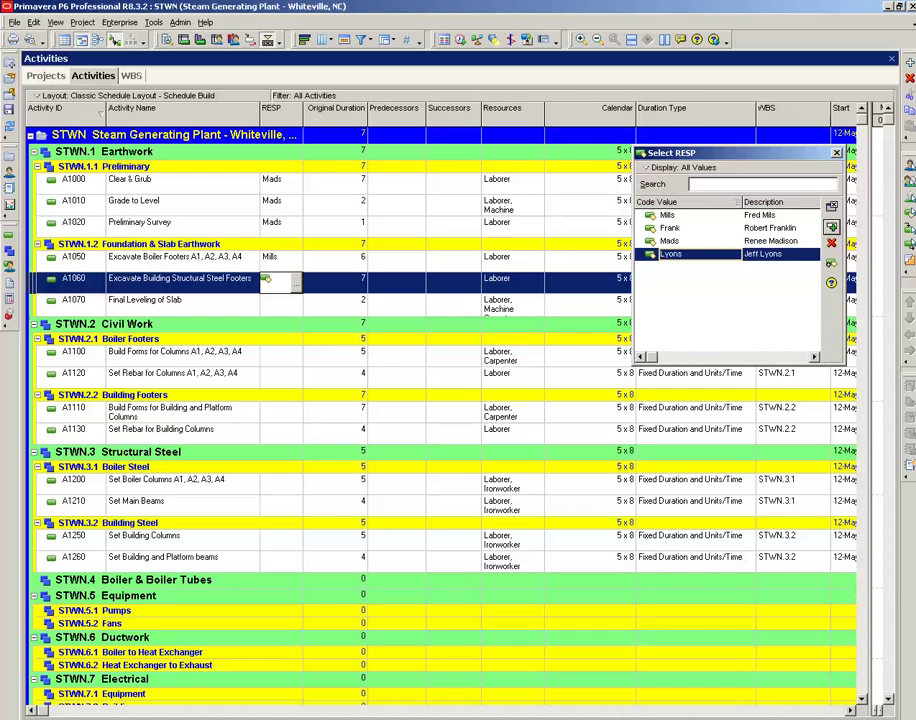
click(831, 227)
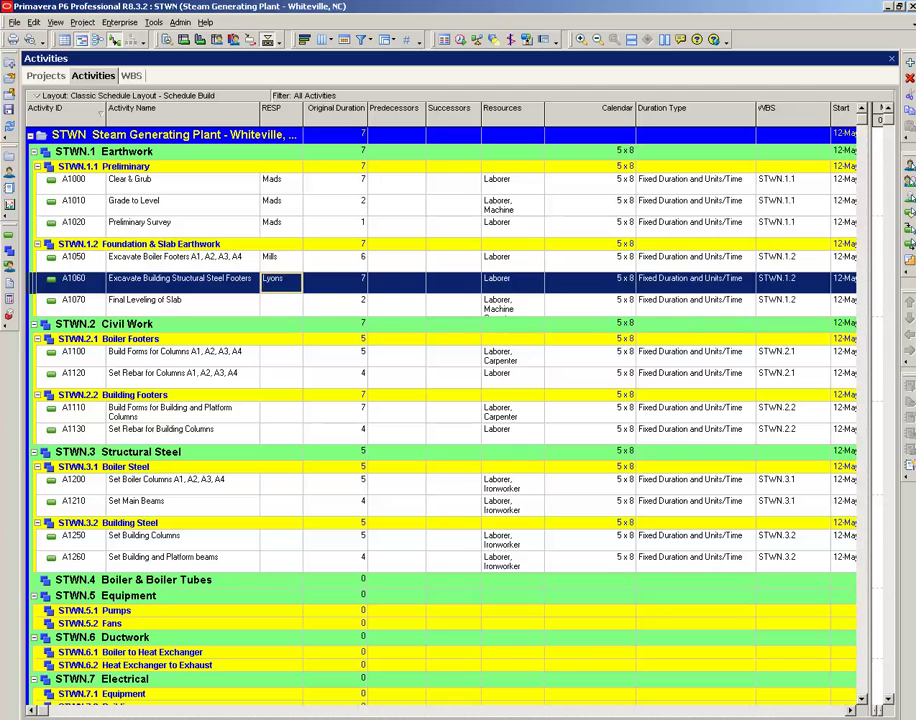
Set the RESP code of activity A1070, Final Leveling of Slab, to the third person in the code list.
click(266, 300)
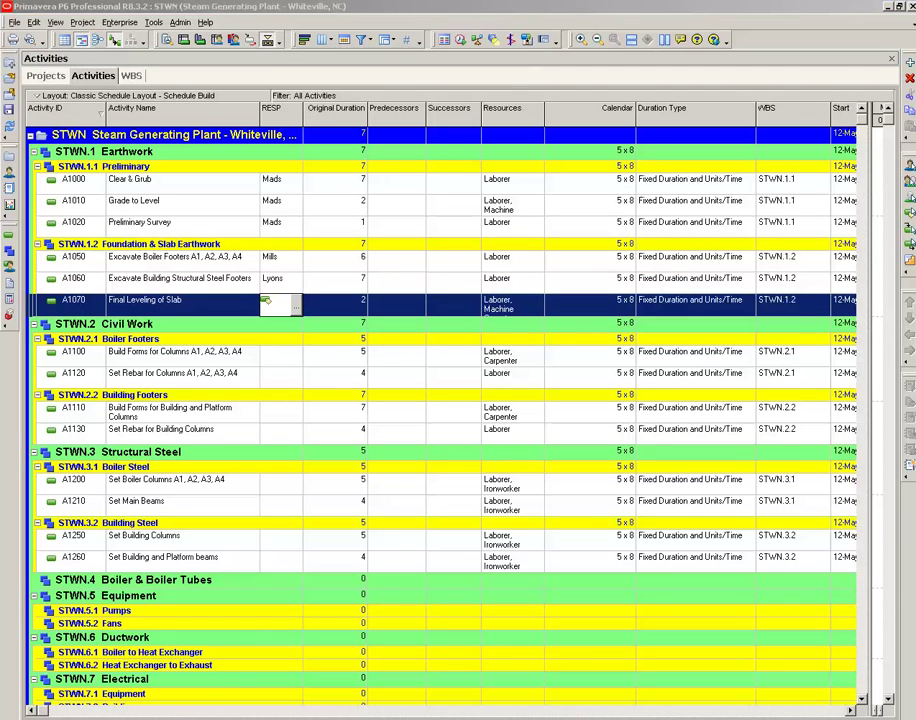
click(296, 301)
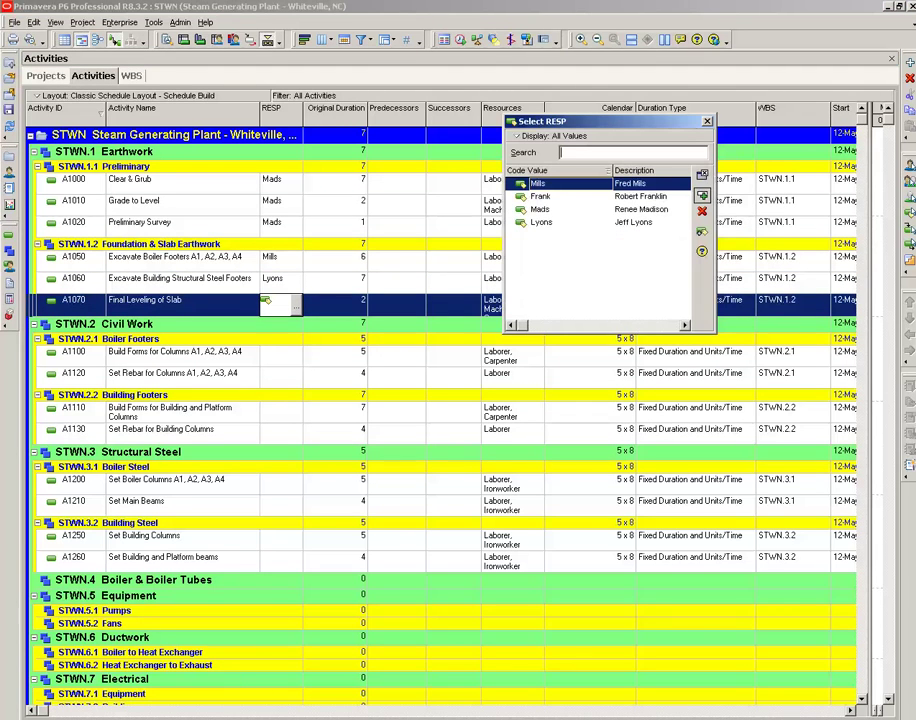
click(641, 209)
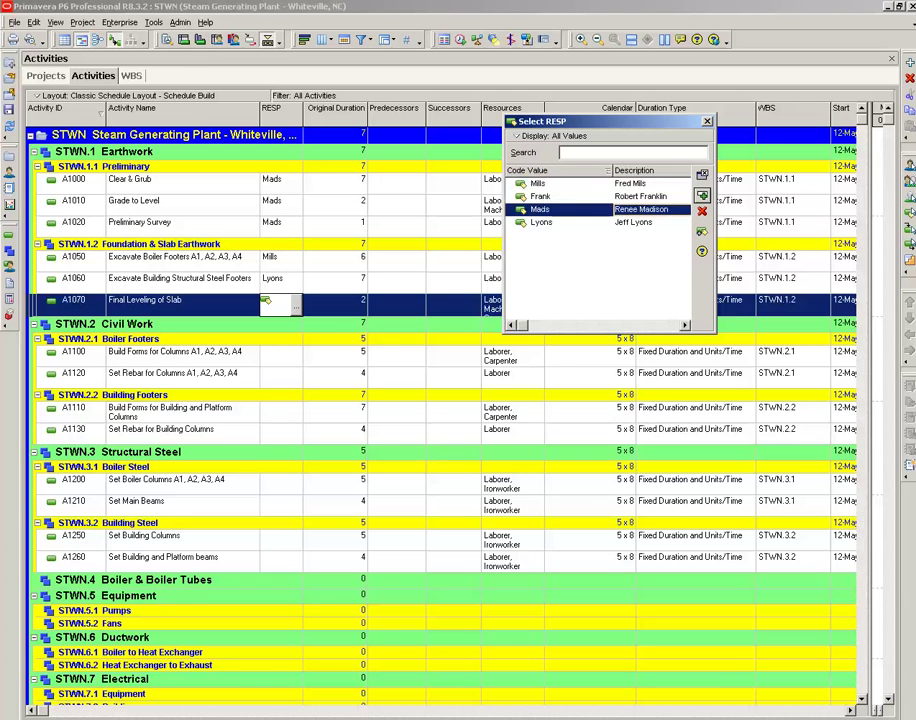
click(702, 195)
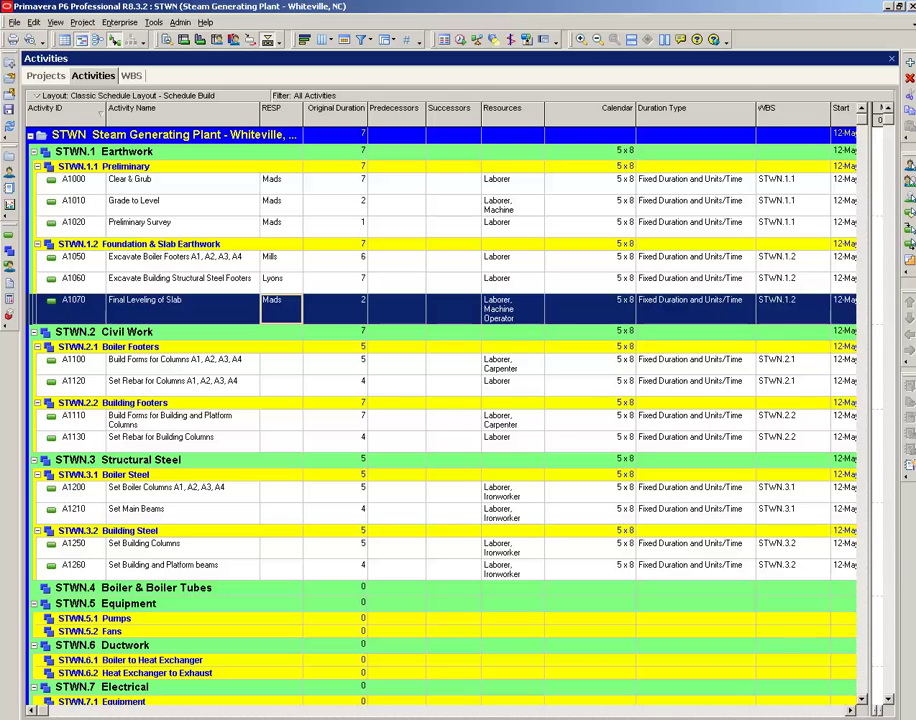
Set the RESP code of activity A1100, Build Forms for Columns, to the second person in the code list.
click(281, 364)
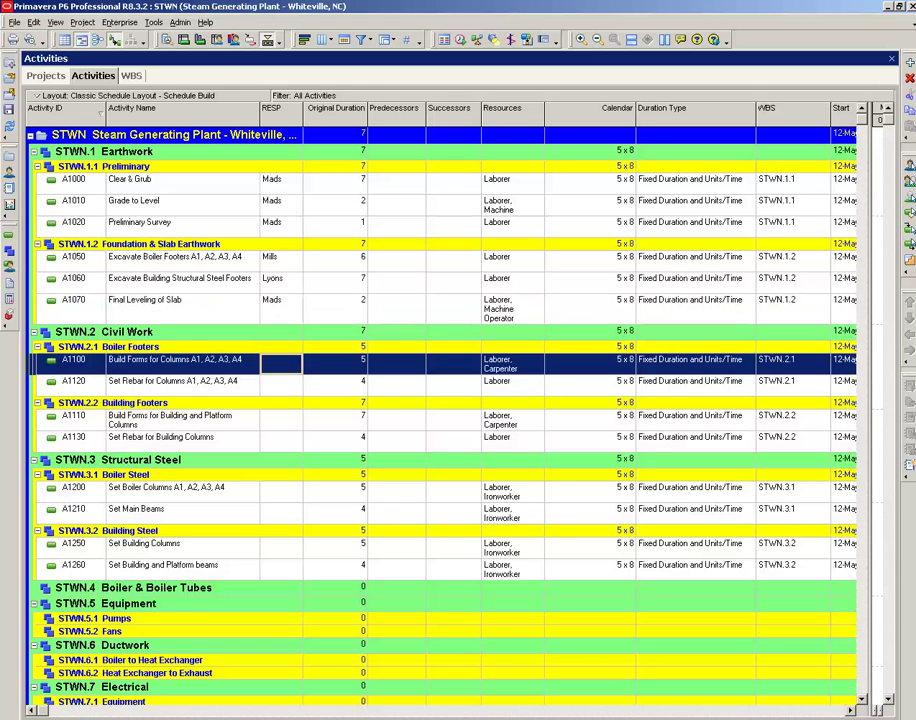
double_click(281, 364)
click(296, 363)
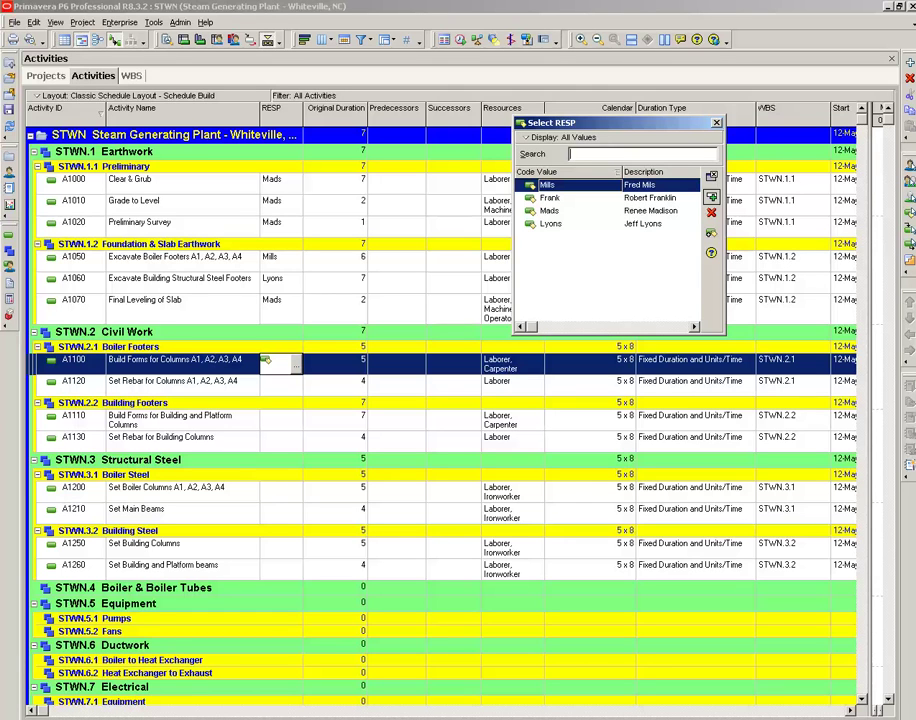
click(650, 198)
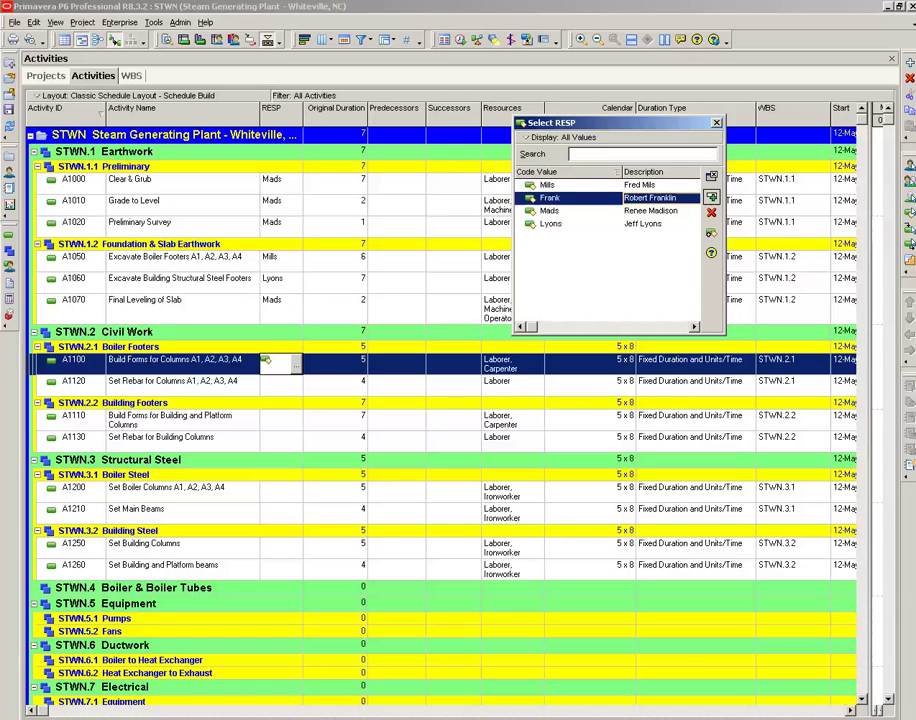
click(711, 197)
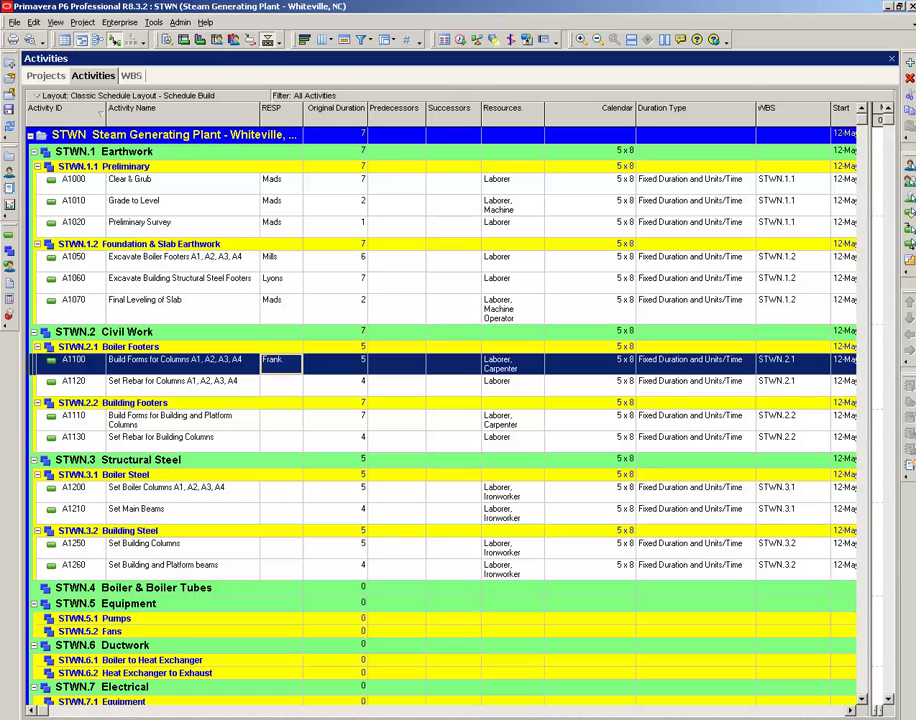
Fill the RESP code of A1100 down to the other form-building activity, A1110, under Building Footers.
ctrl+click(281, 420)
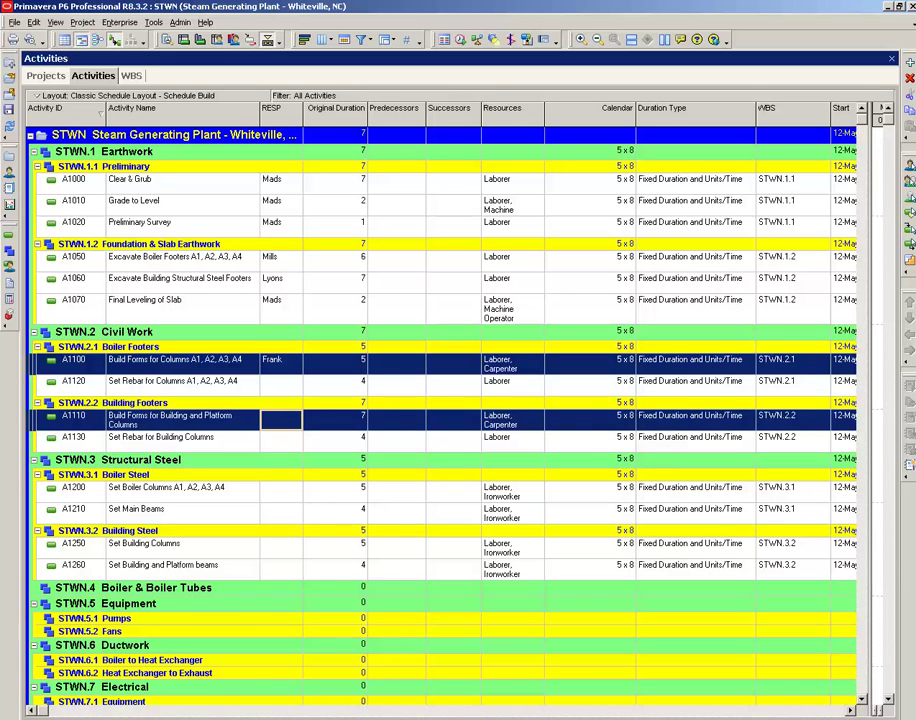
right_click(281, 419)
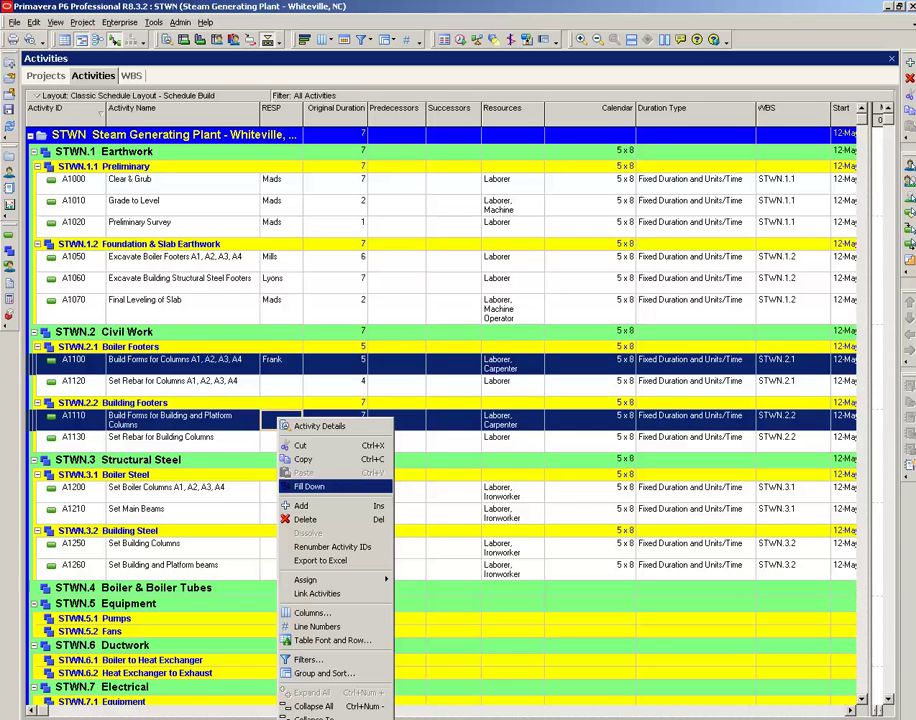
click(309, 486)
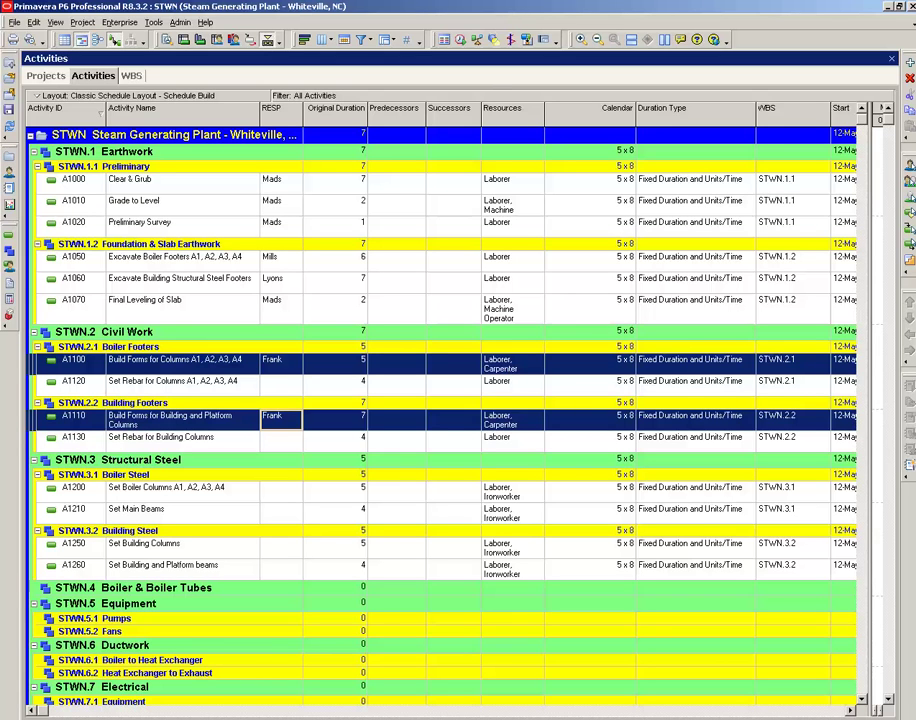
Set the RESP code of activity A1120, Set Rebar for Columns, to the fourth person in the code list.
click(281, 385)
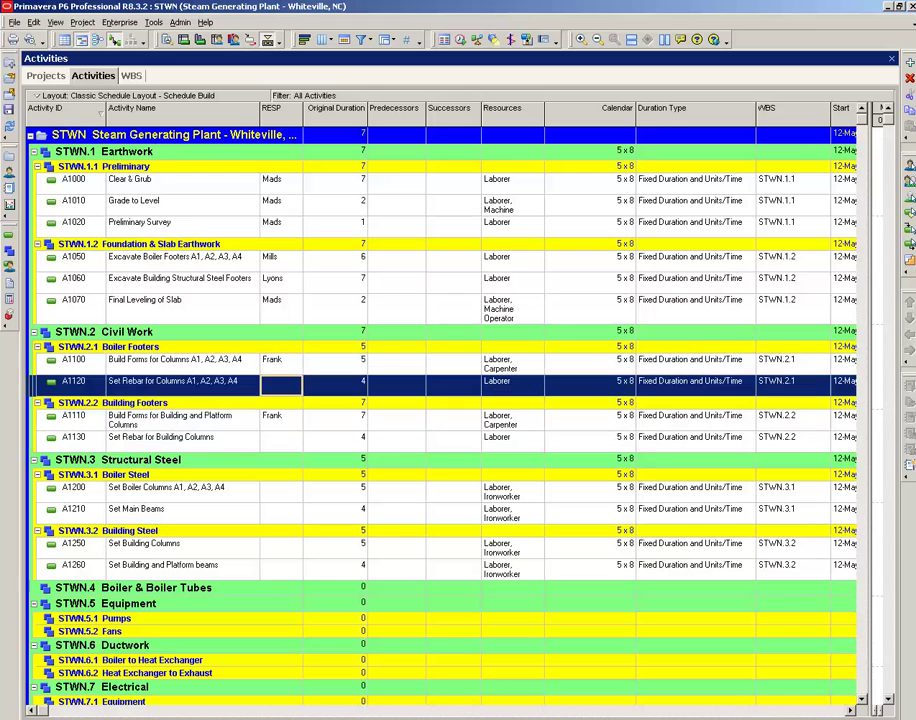
click(266, 381)
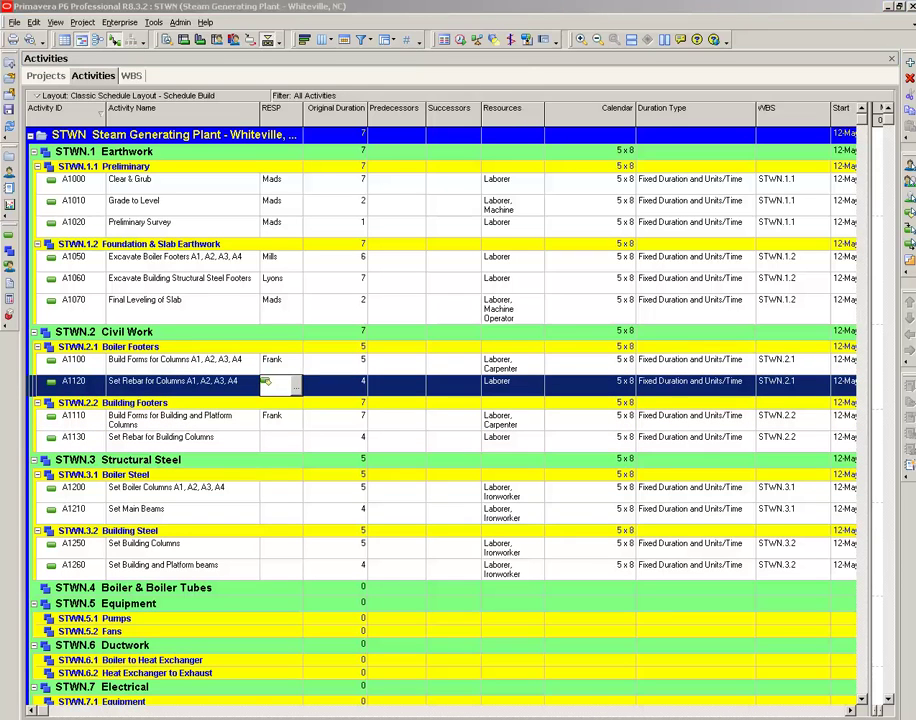
click(296, 387)
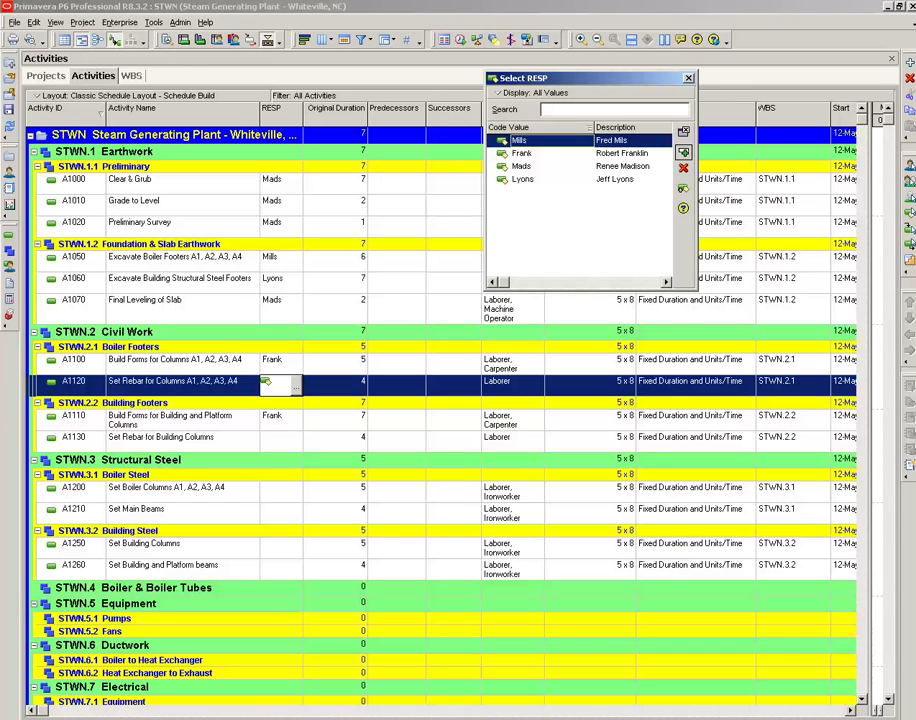
click(523, 179)
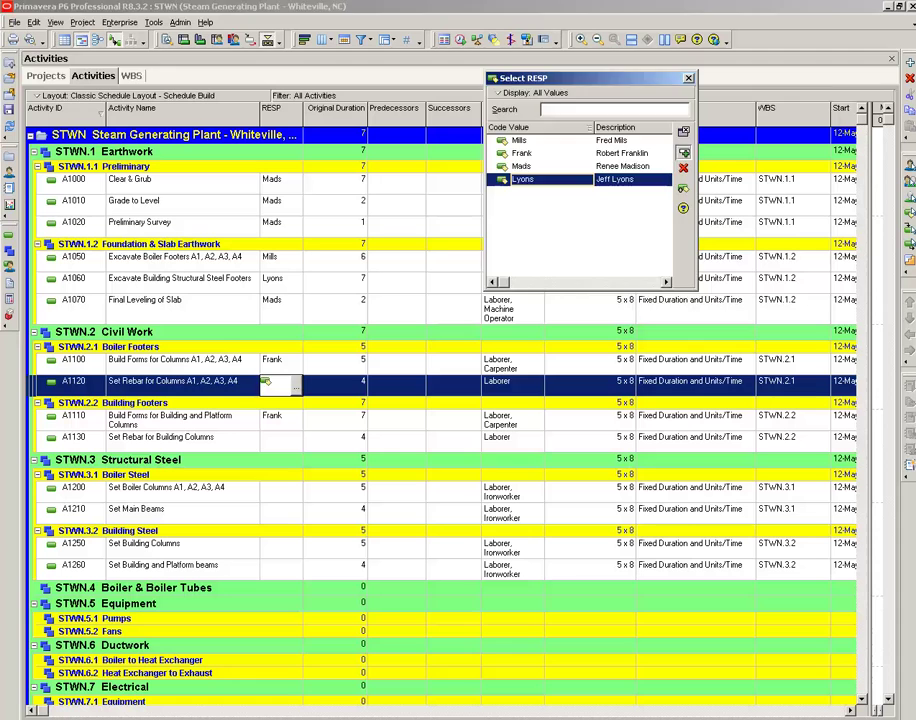
click(684, 153)
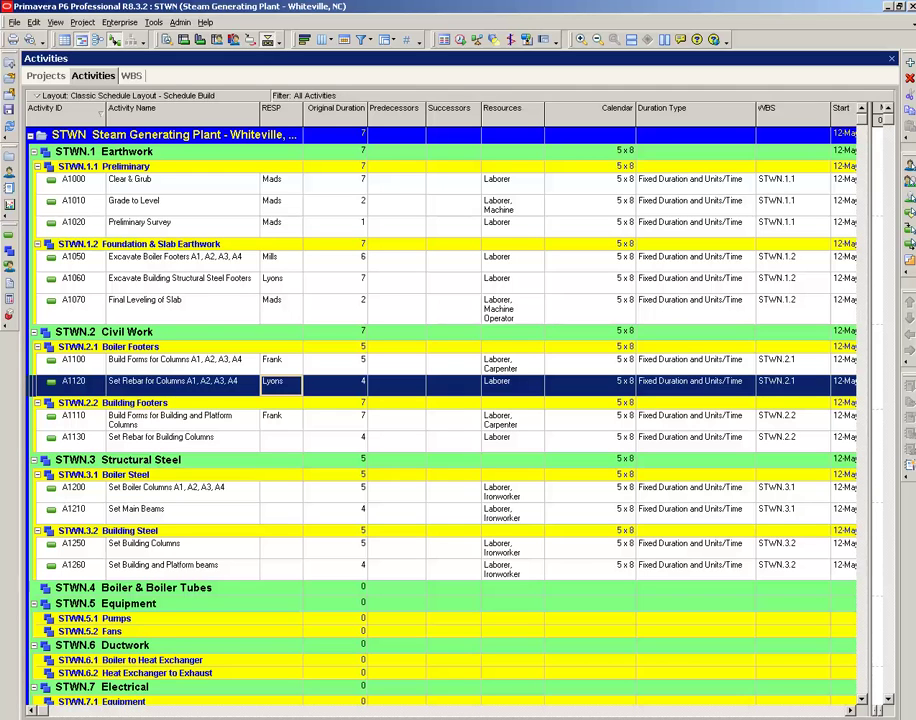
Fill the RESP code of A1120 down to the other rebar activity, A1130, under Building Footers.
ctrl+click(281, 441)
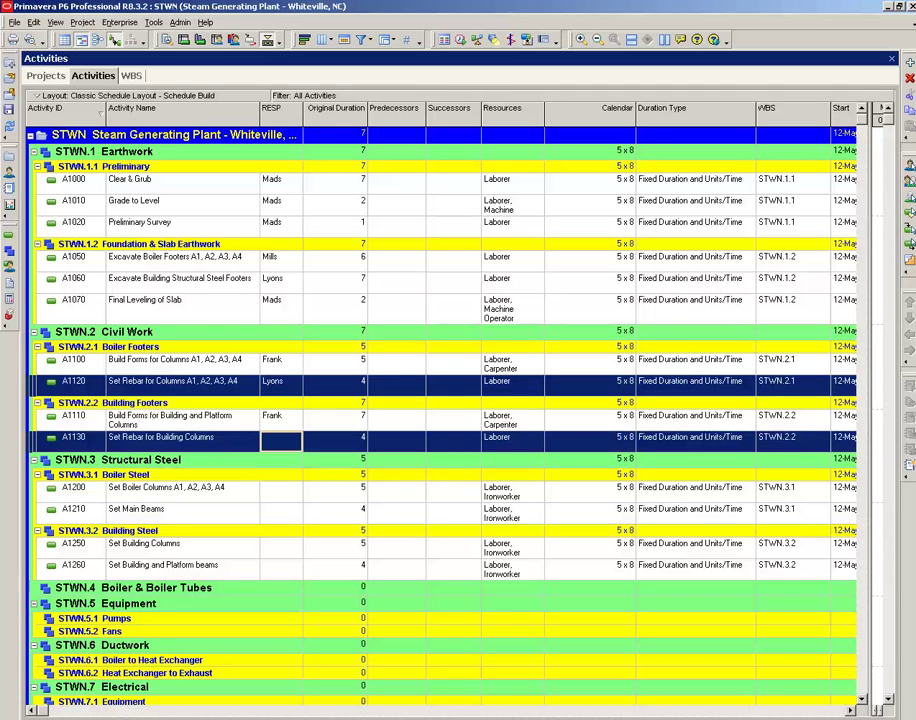
right_click(281, 440)
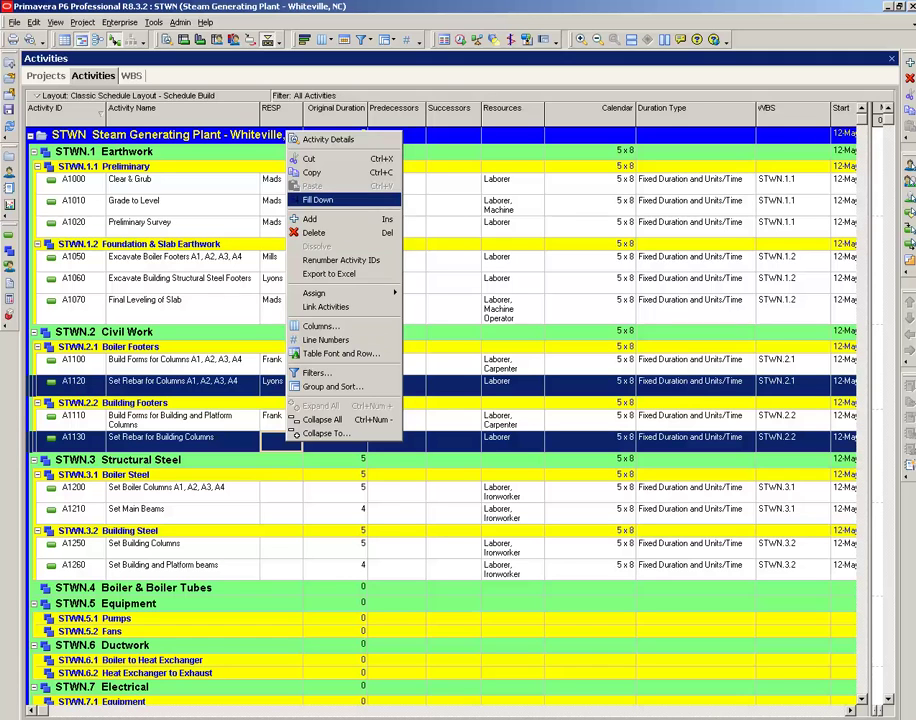
click(330, 198)
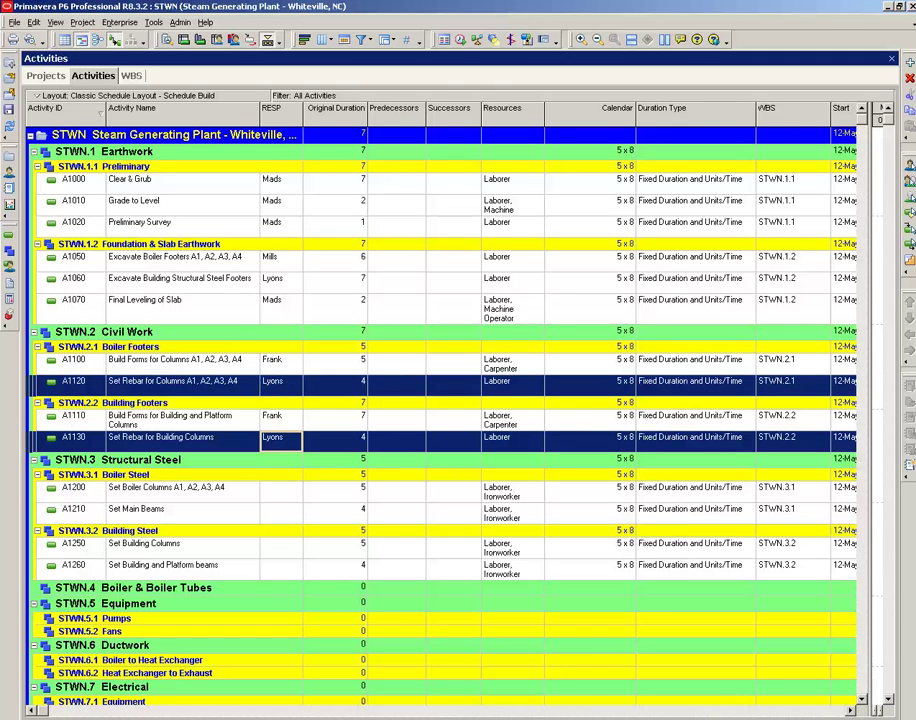
Set the RESP code of activity A1200, Set Boiler Columns, to the second person in the code list.
click(281, 492)
double_click(281, 492)
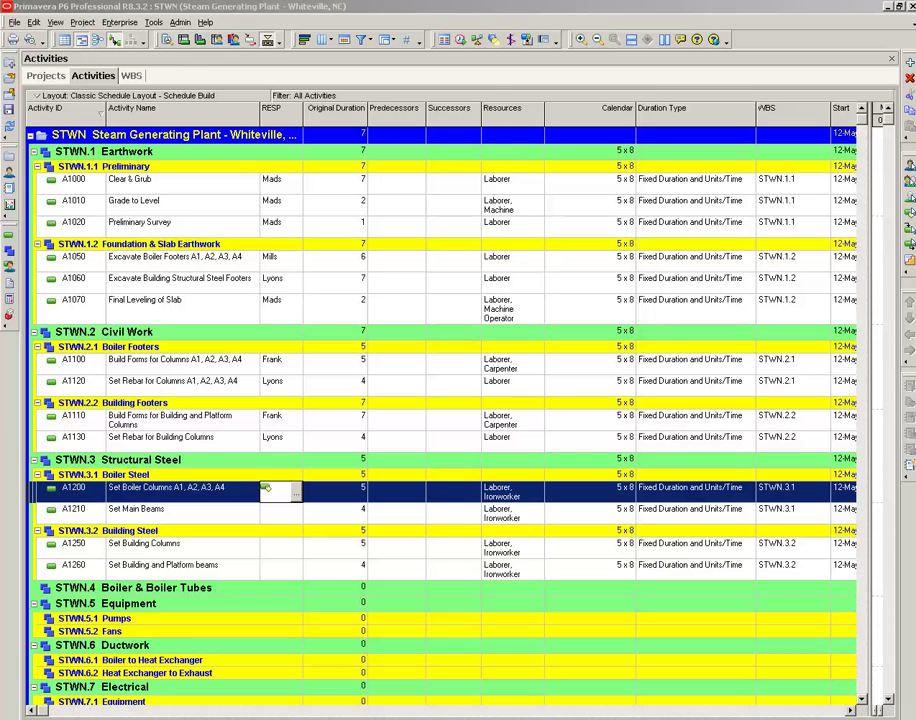
drag(915, 165, 627, 128)
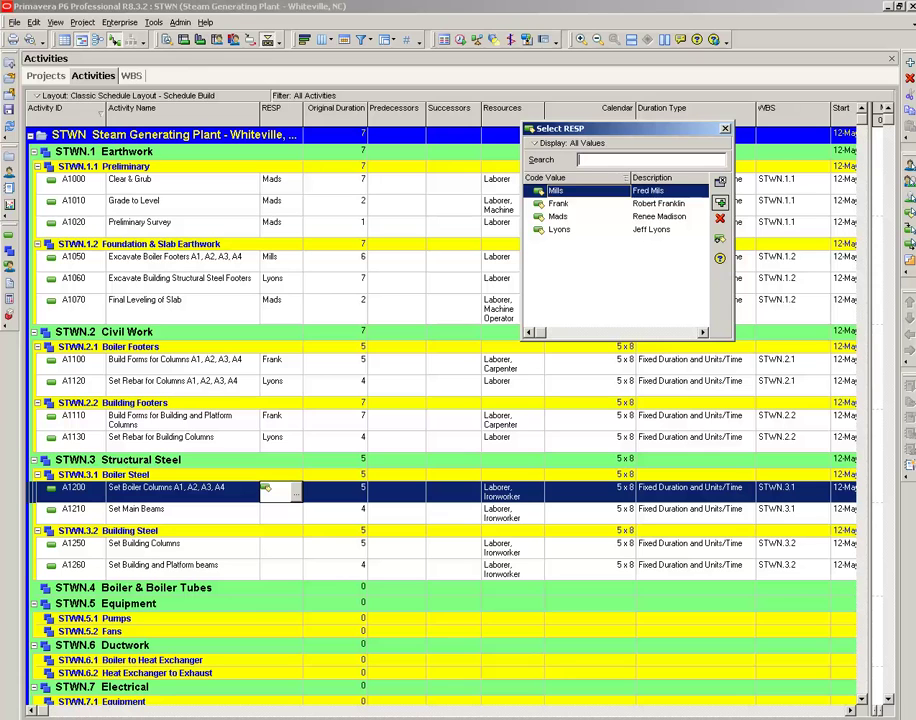
click(560, 204)
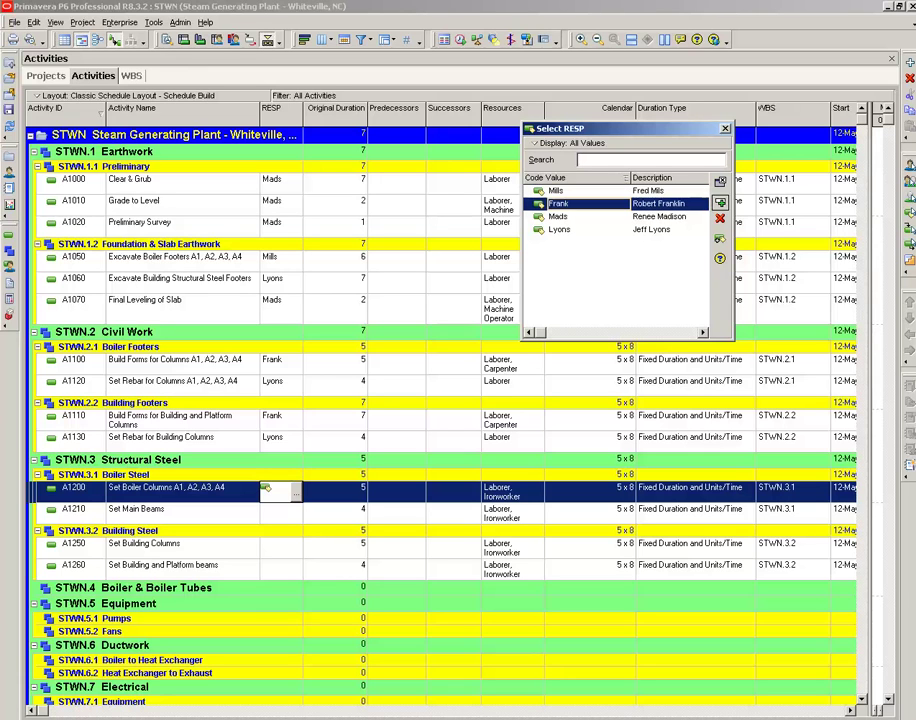
click(720, 202)
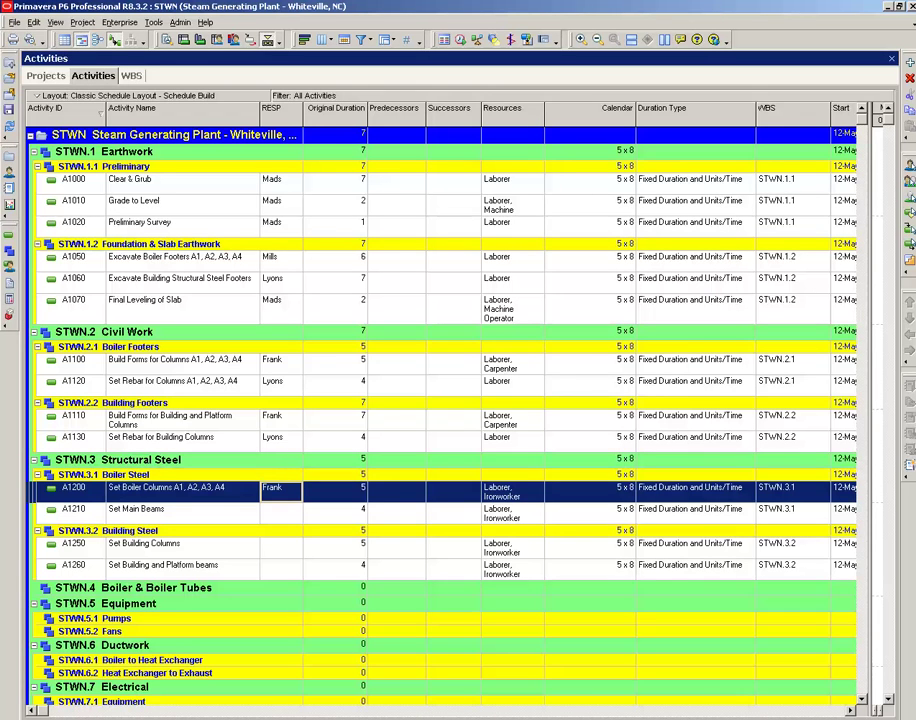
Fill the RESP code of A1200 down to the other Structural Steel activities, A1210, A1250 and A1260.
shift+click(280, 565)
right_click(280, 566)
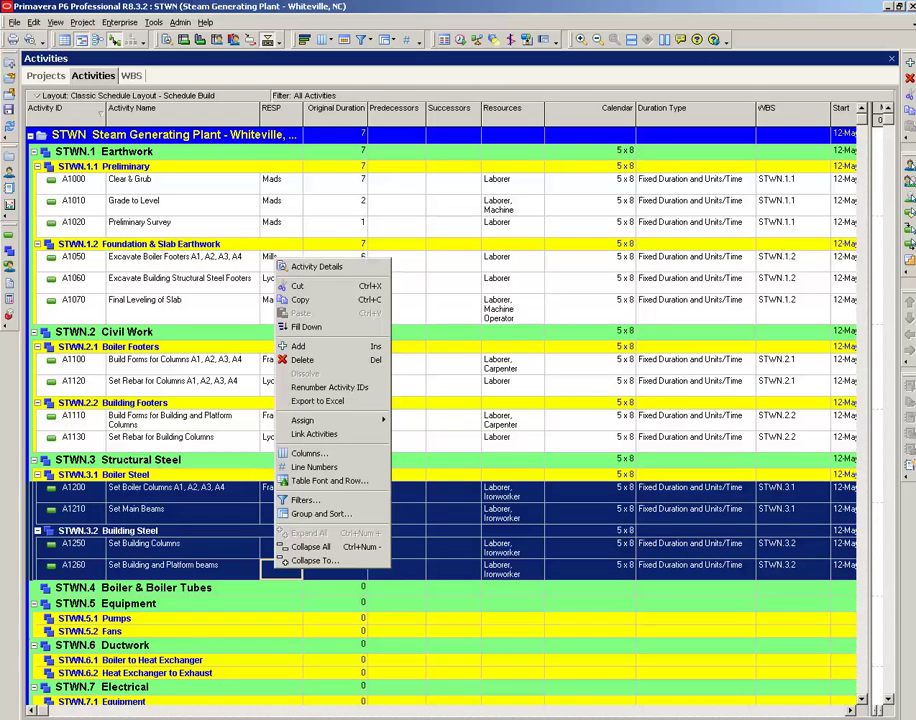
click(306, 327)
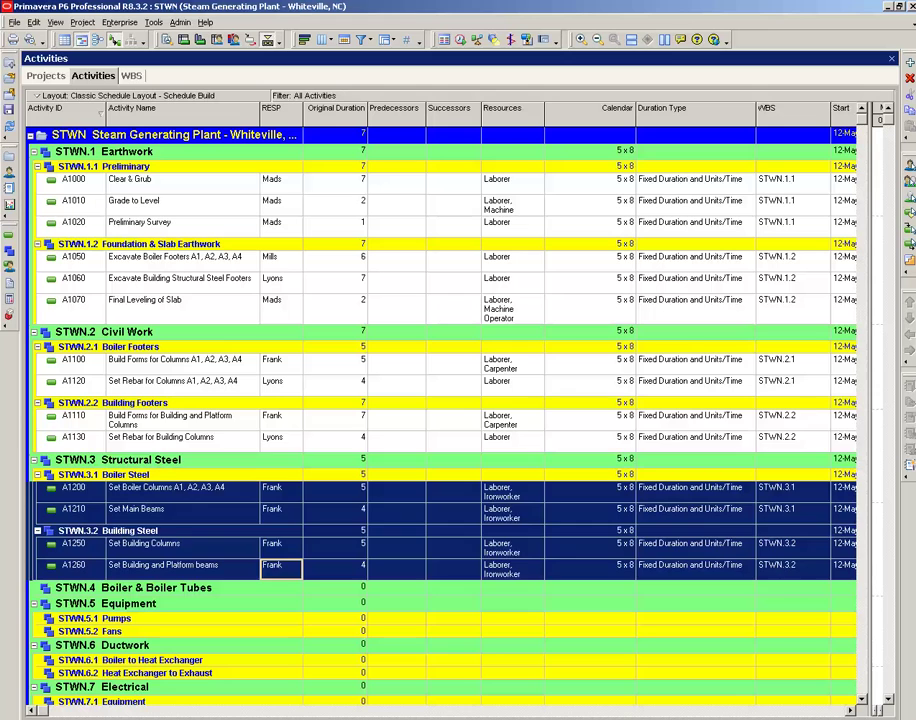
Clear the multiple selection and narrow the activity table to end at the Successors column, exposing the Gantt chart.
click(281, 440)
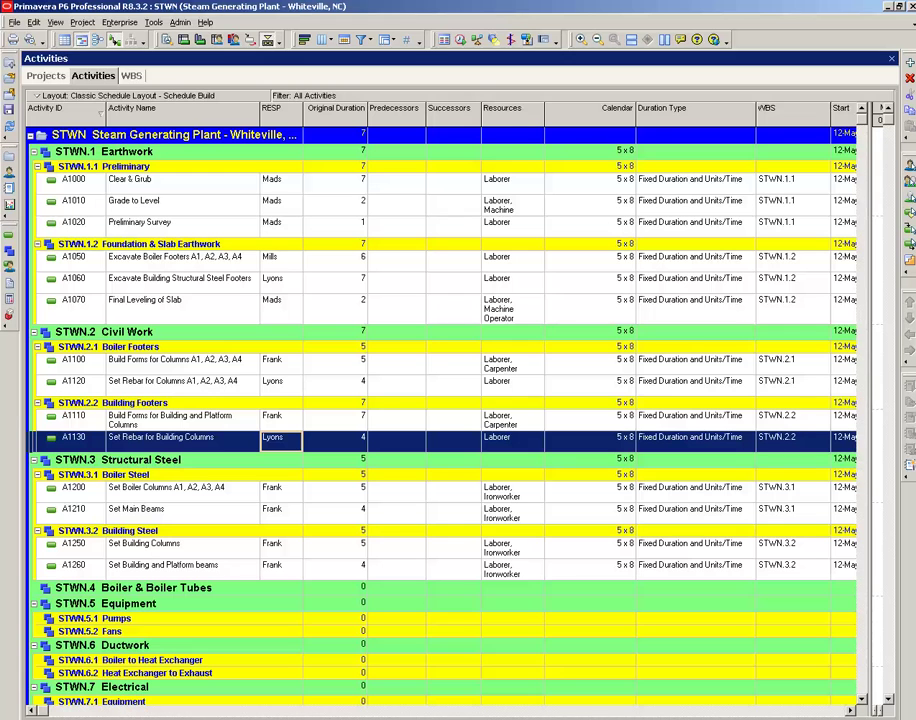
drag(870, 400, 472, 400)
drag(472, 107, 478, 107)
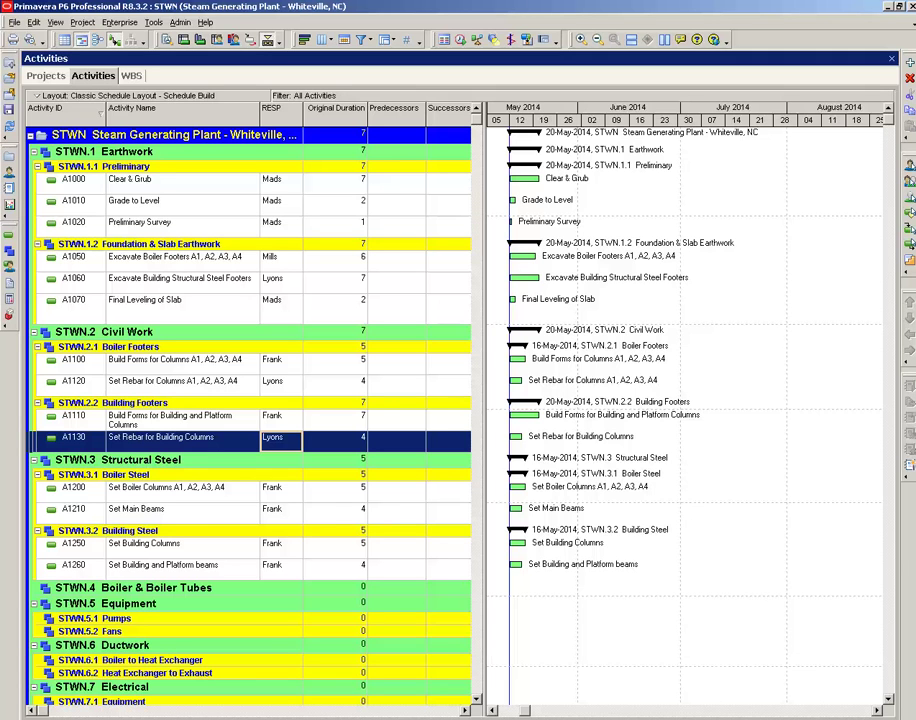
Link all activities from A1000, Clear & Grub, through A1260, Set Building and Platform beams, in sequence.
click(80, 181)
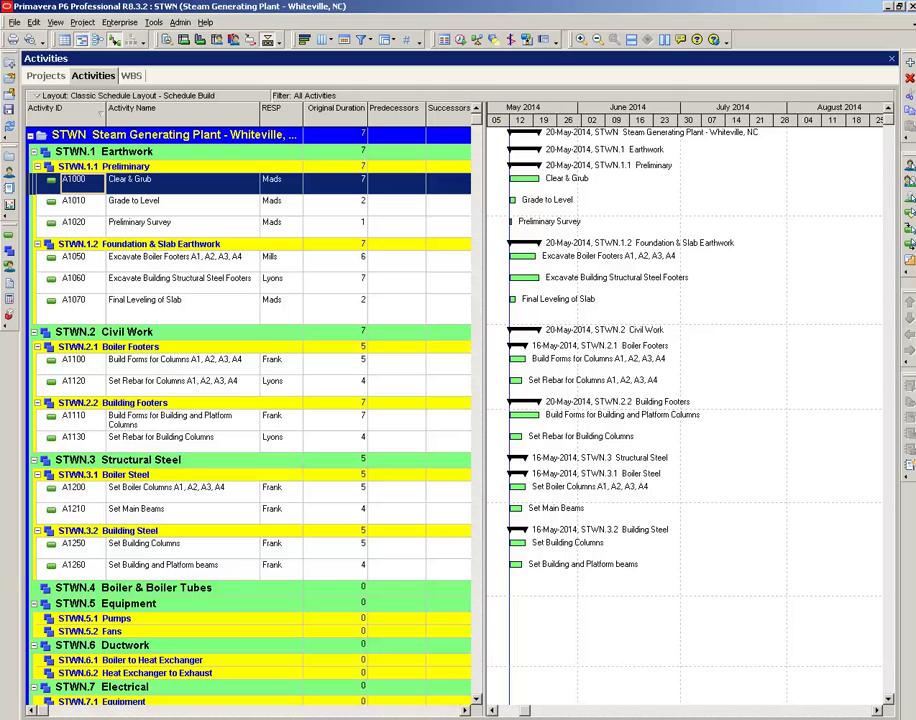
shift+click(80, 567)
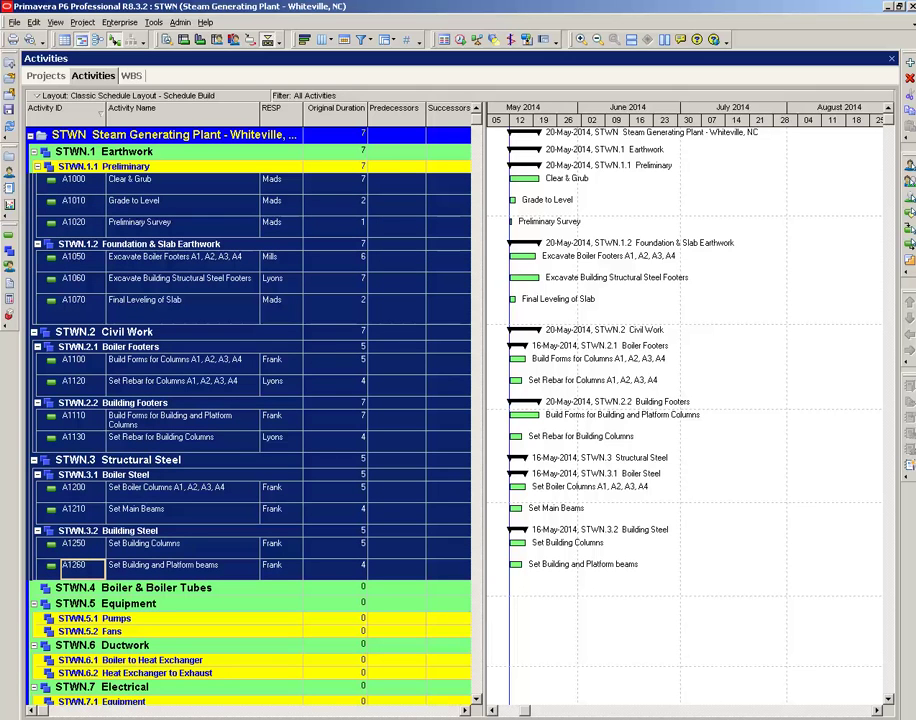
right_click(68, 262)
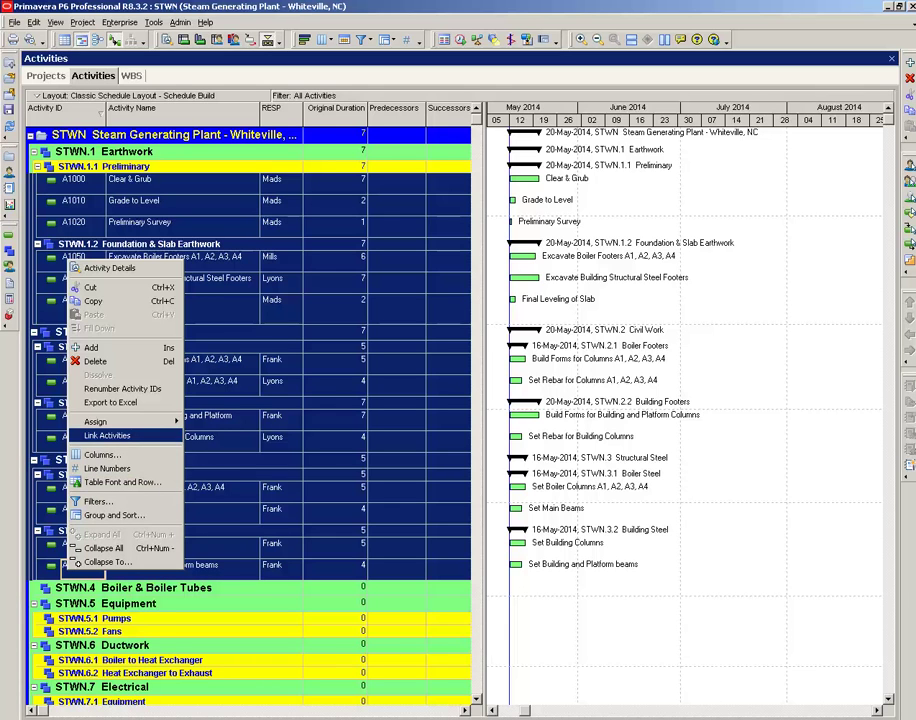
click(107, 435)
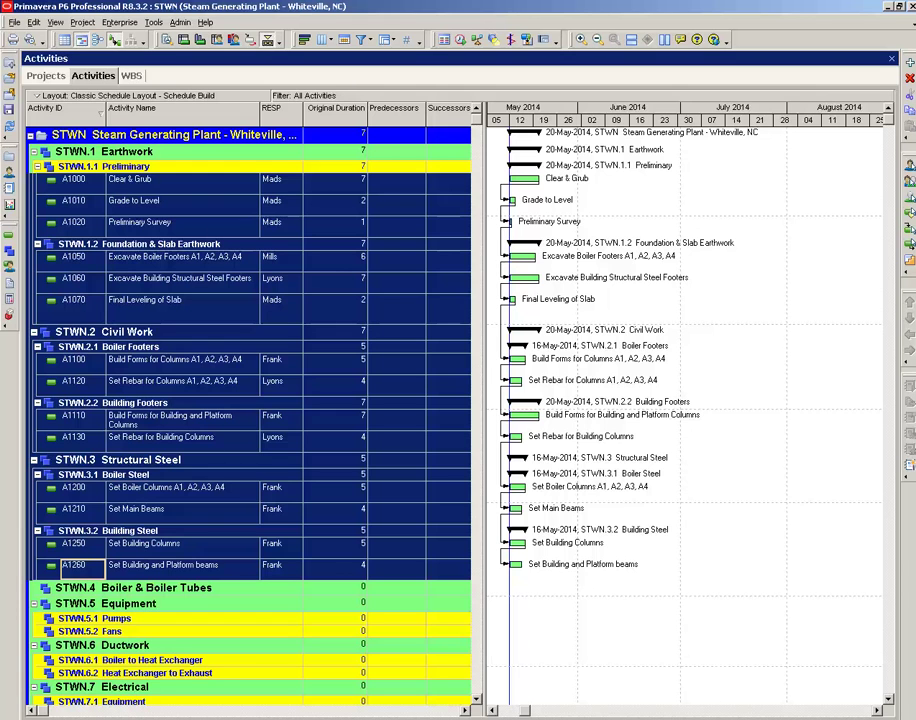
click(182, 567)
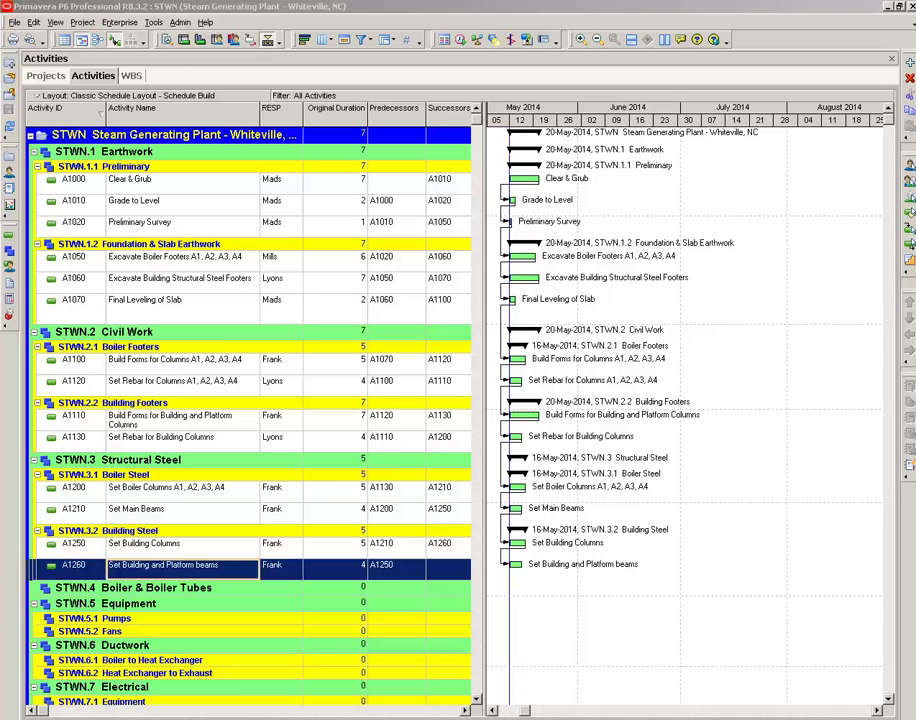
Schedule the project so that the activity dates are calculated from the new links.
key(F9)
drag(790, 312, 132, 347)
drag(66, 344, 106, 300)
click(391, 351)
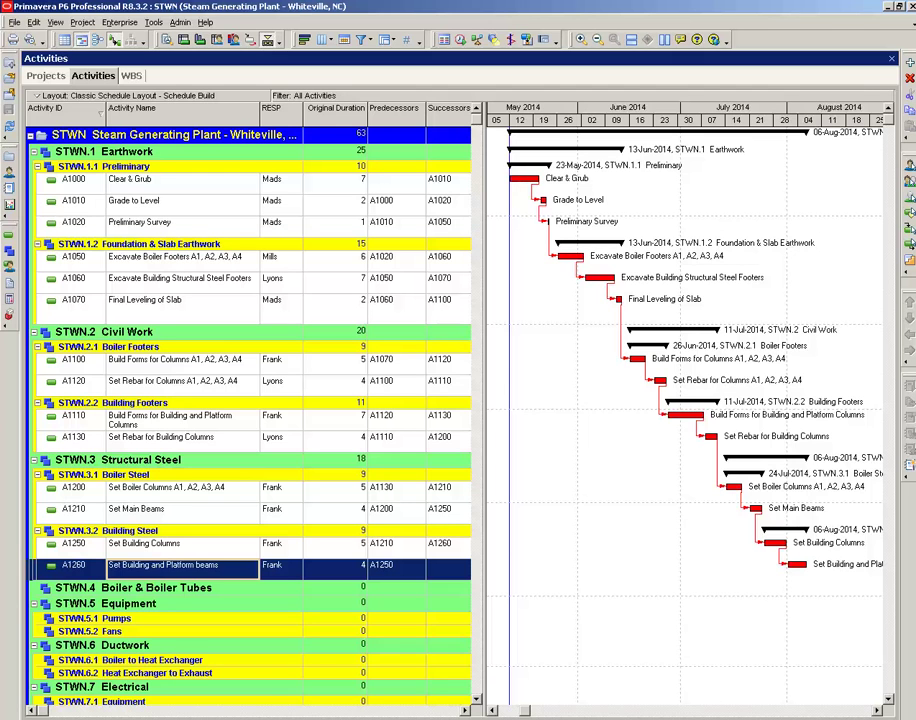
Change the relationship between the two footer excavation activities, A1050 and A1060, to SS and reschedule the project.
click(577, 269)
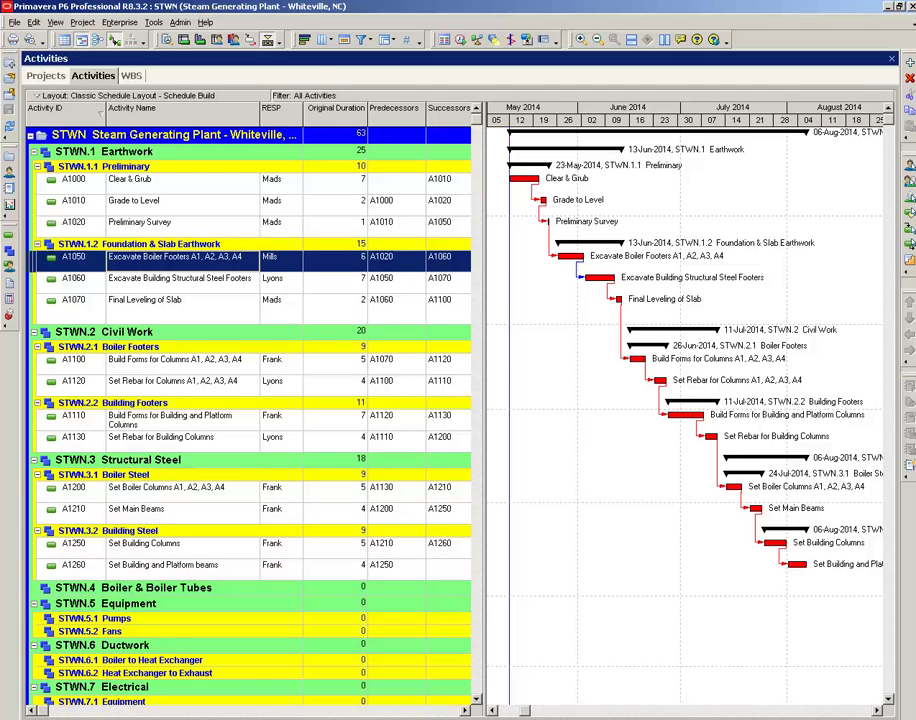
double_click(577, 269)
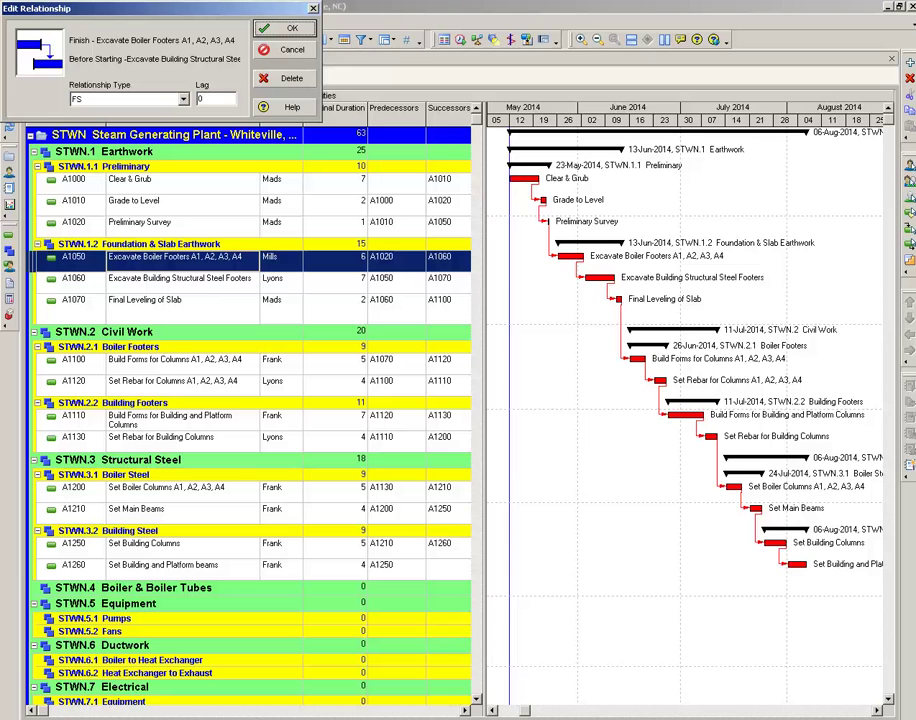
click(183, 99)
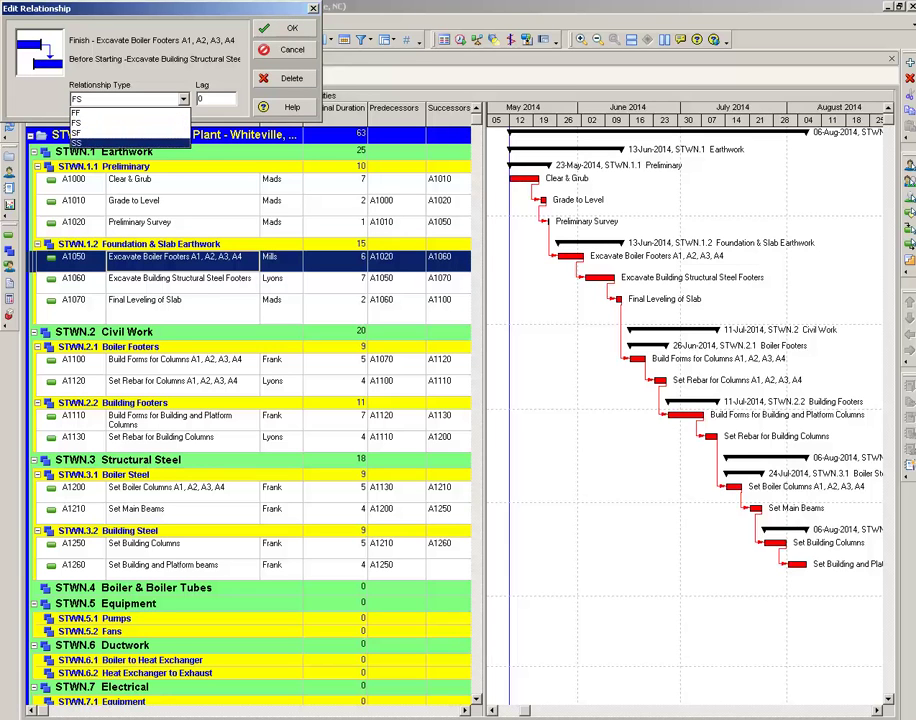
click(130, 142)
key(Return)
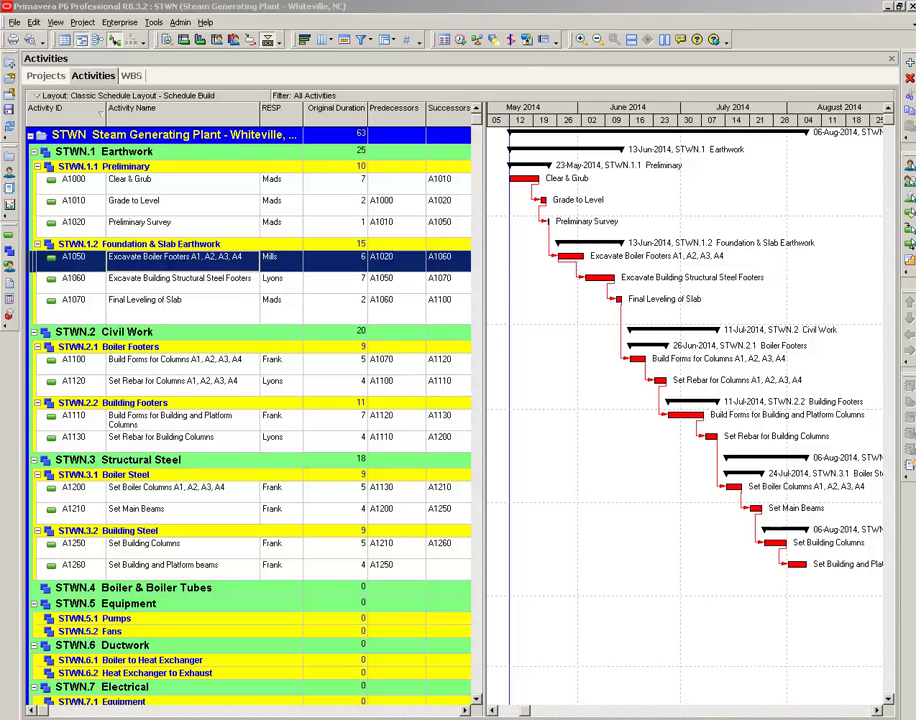
key(F9)
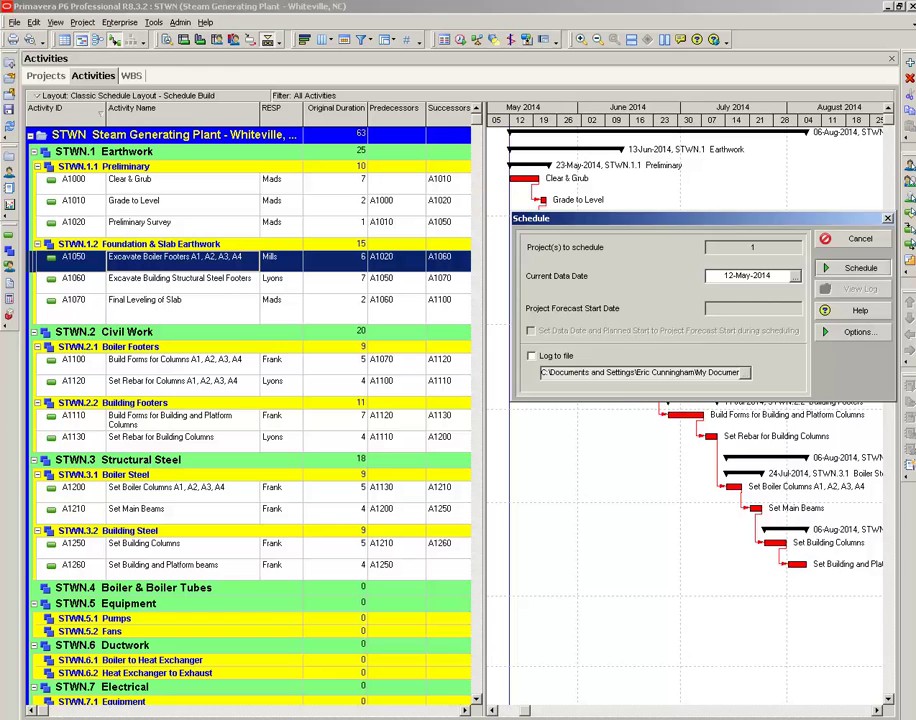
key(Return)
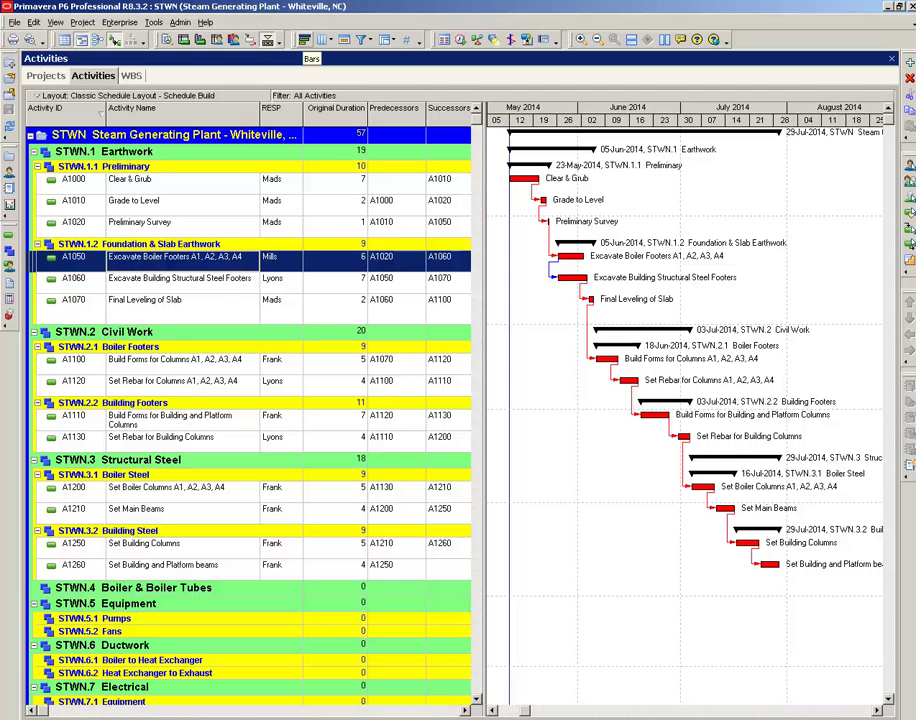
Add four new bars after Fixed Bar at the end of the Gantt chart's bar definitions.
click(305, 40)
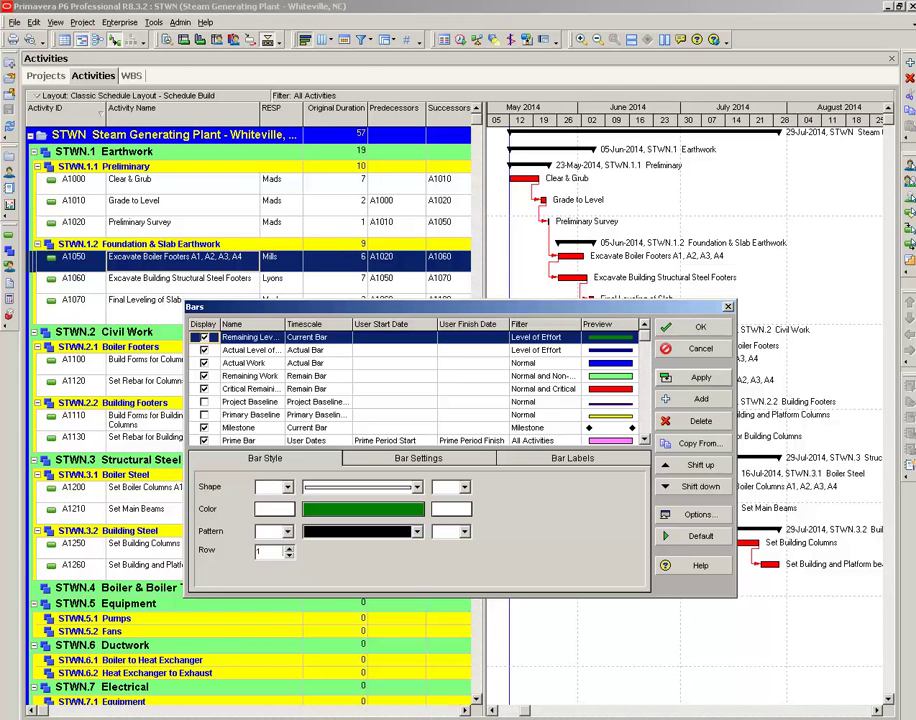
scroll(417, 388, down, 5)
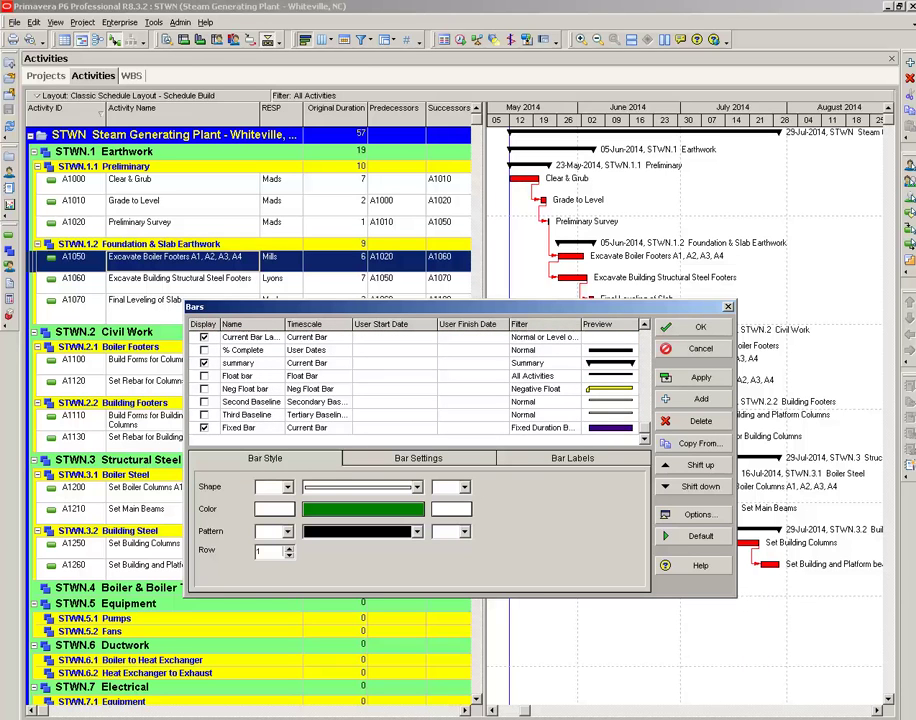
click(252, 428)
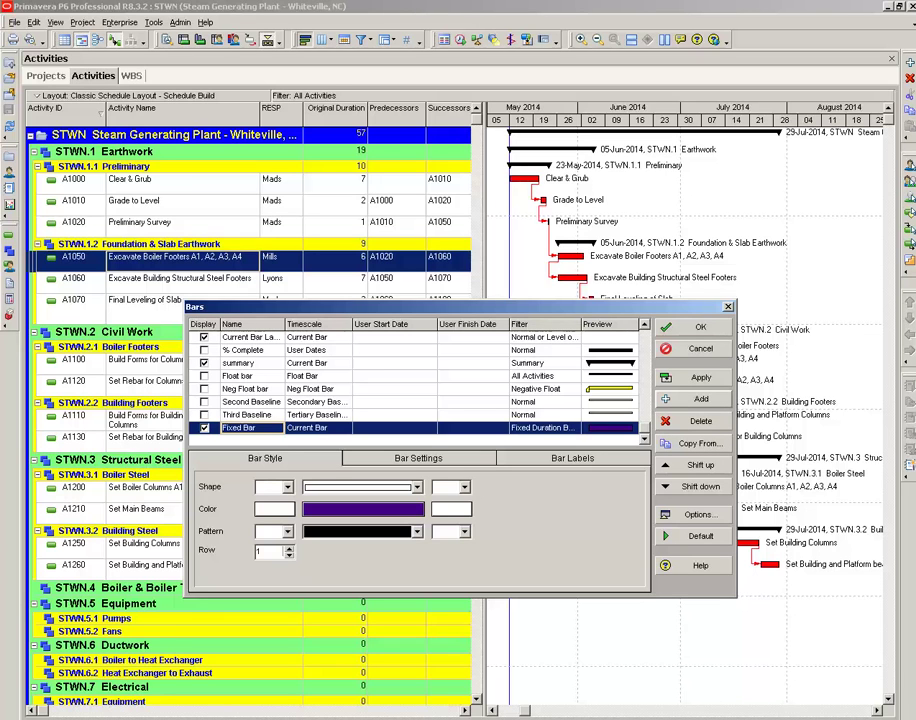
click(701, 399)
click(701, 399)
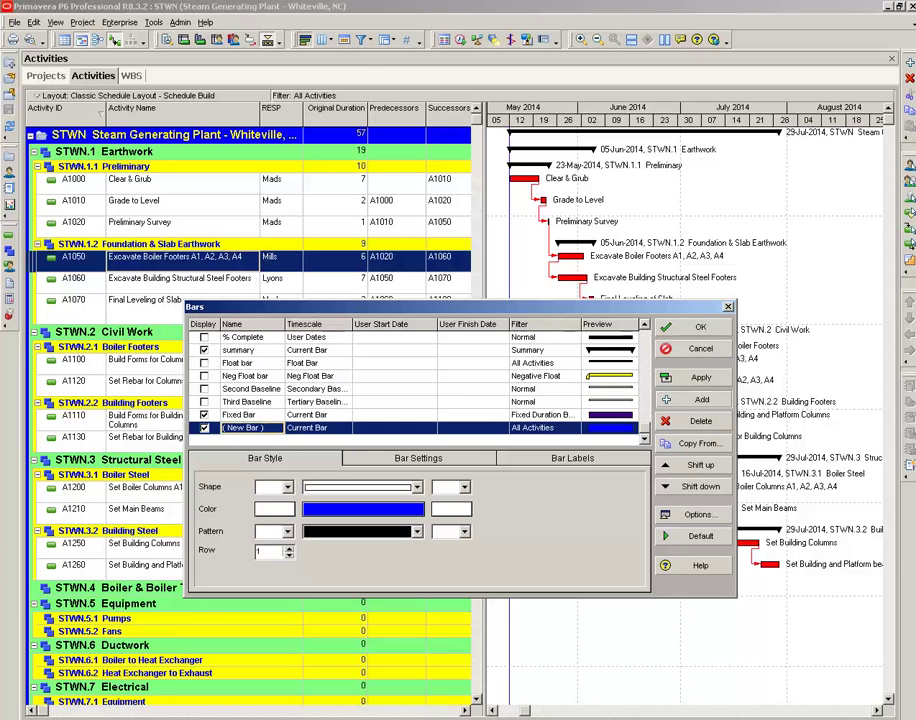
click(701, 399)
key(Insert)
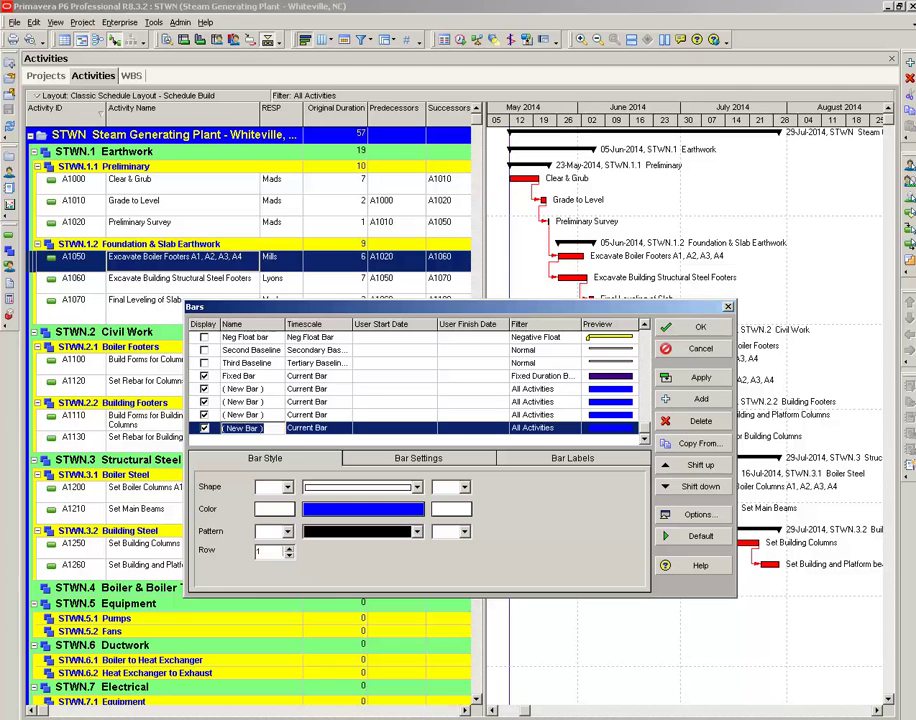
Name the first of the new bars after the RESP code value assigned to the Preliminary activities.
click(244, 389)
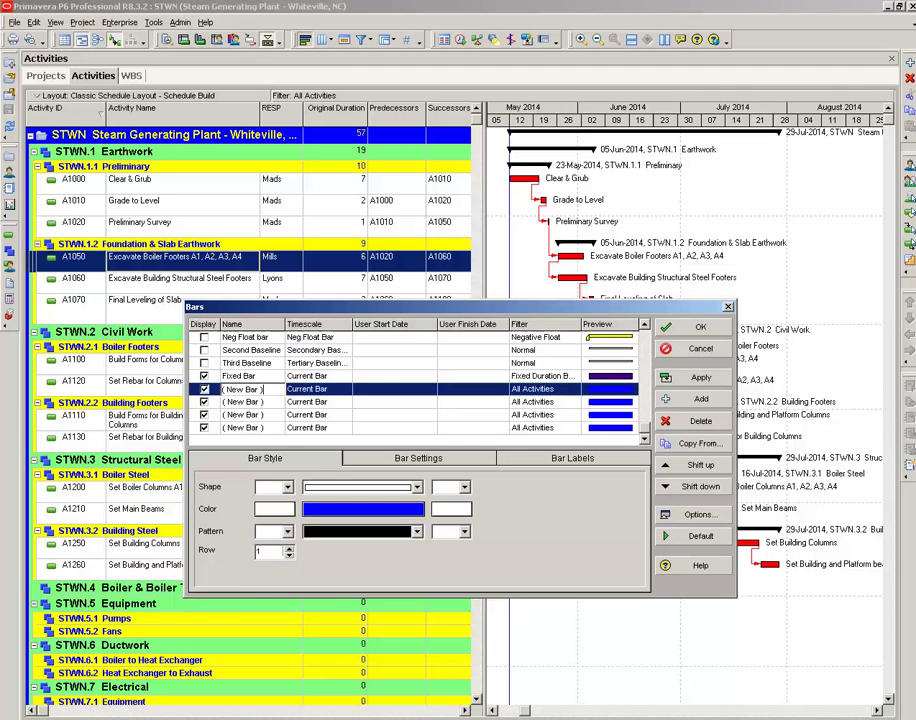
click(244, 389)
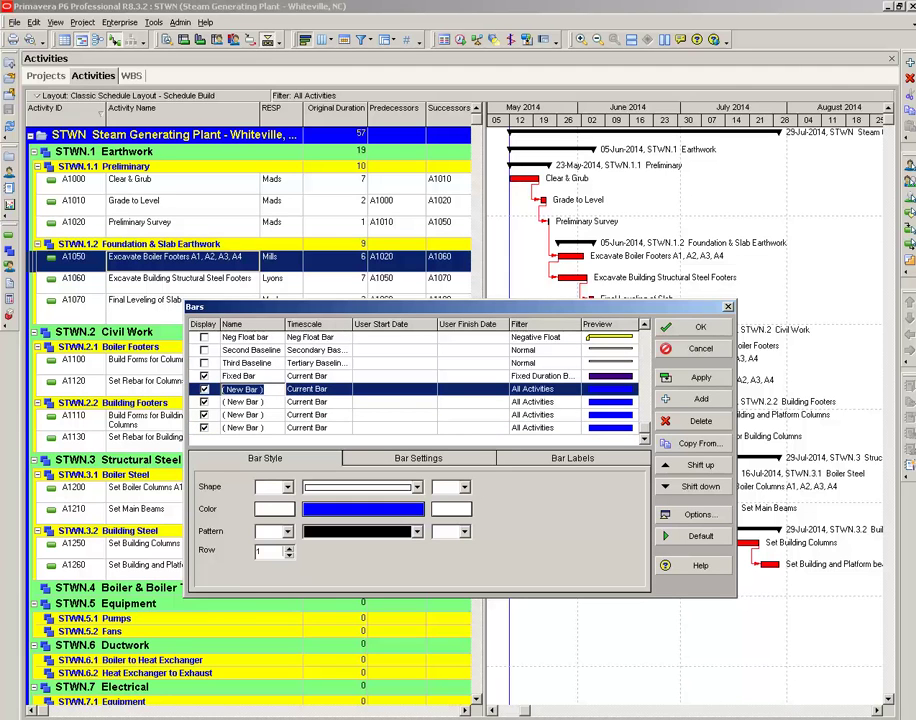
text(Mads)
Open the third user-defined filter for modification from the first new bar's filter setting and set its parameter to RESP.
double_click(545, 389)
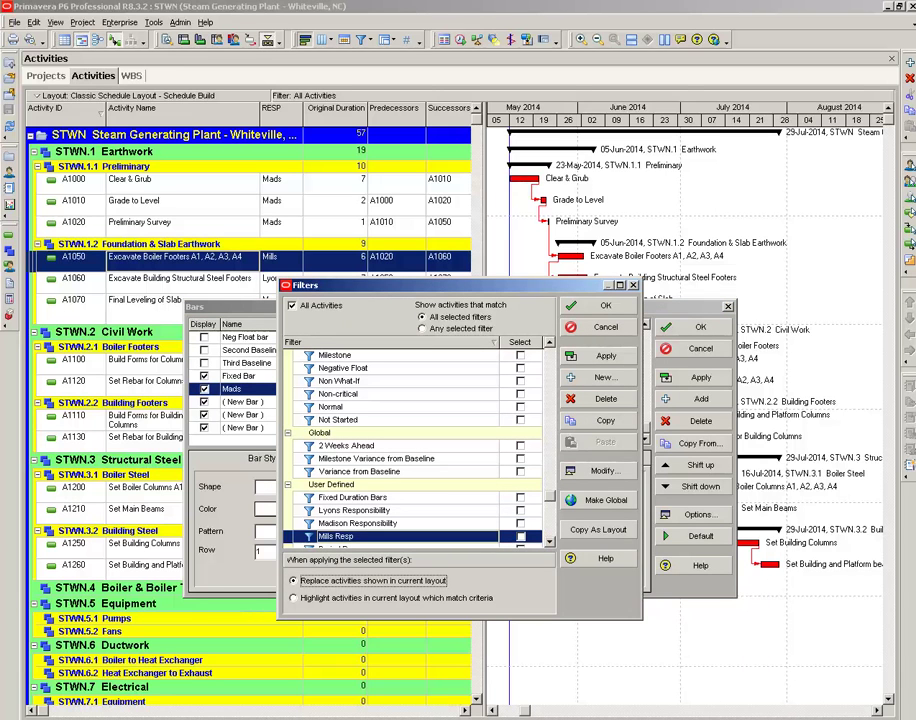
mouse_move(549, 496)
mouse_down()
mouse_move(549, 520)
mouse_move(549, 512)
mouse_up()
click(358, 510)
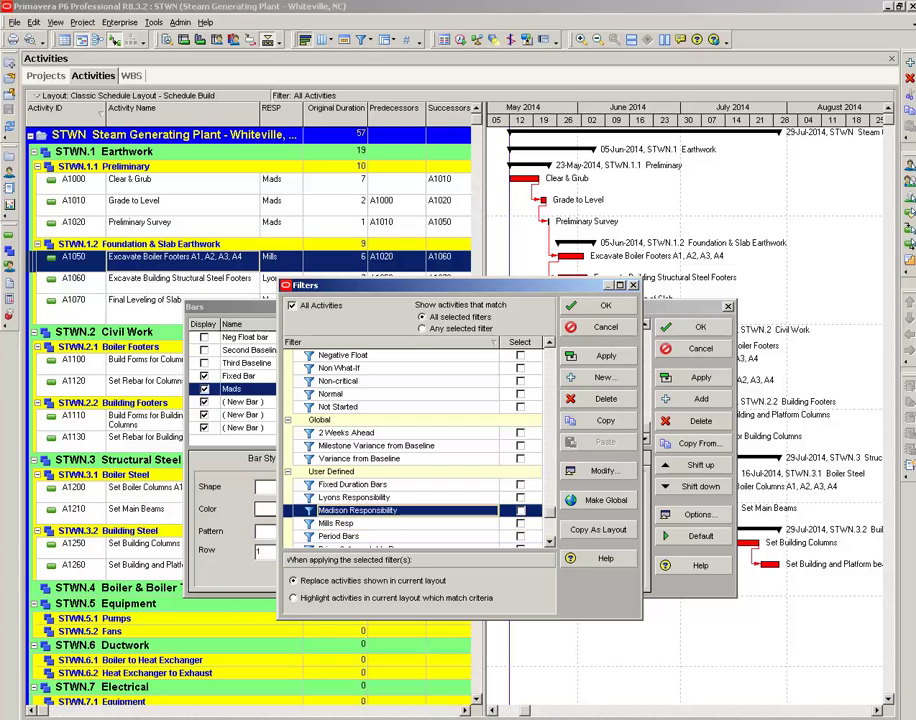
click(605, 470)
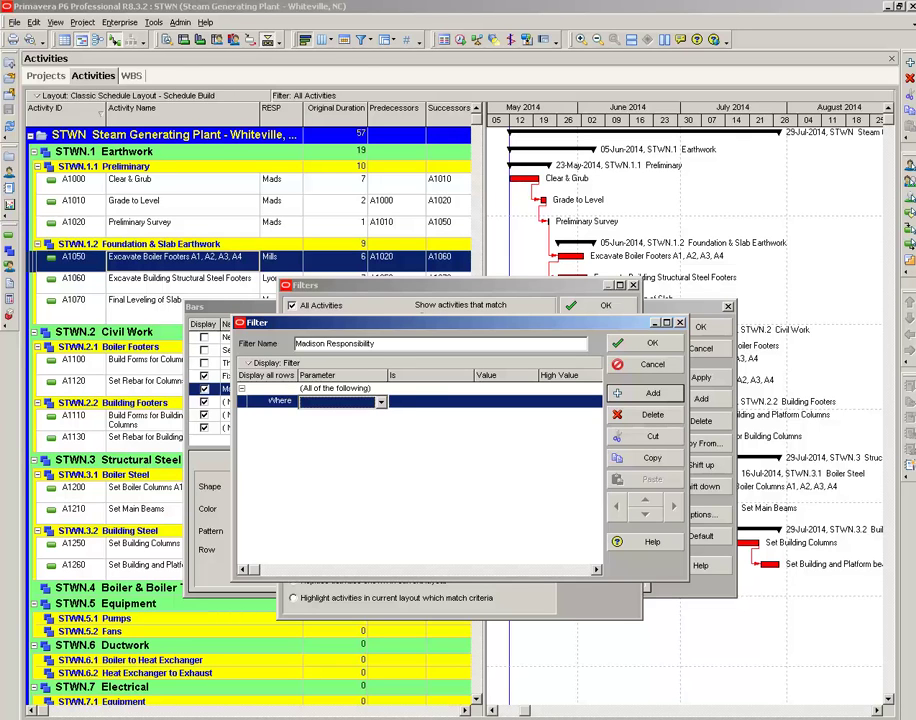
key(r)
click(381, 402)
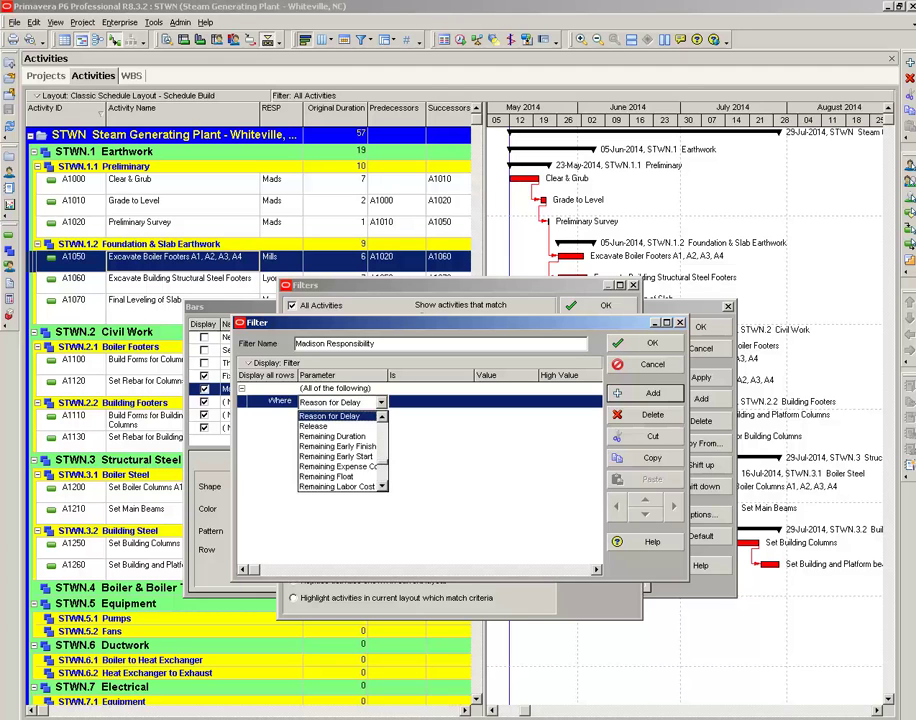
click(381, 486)
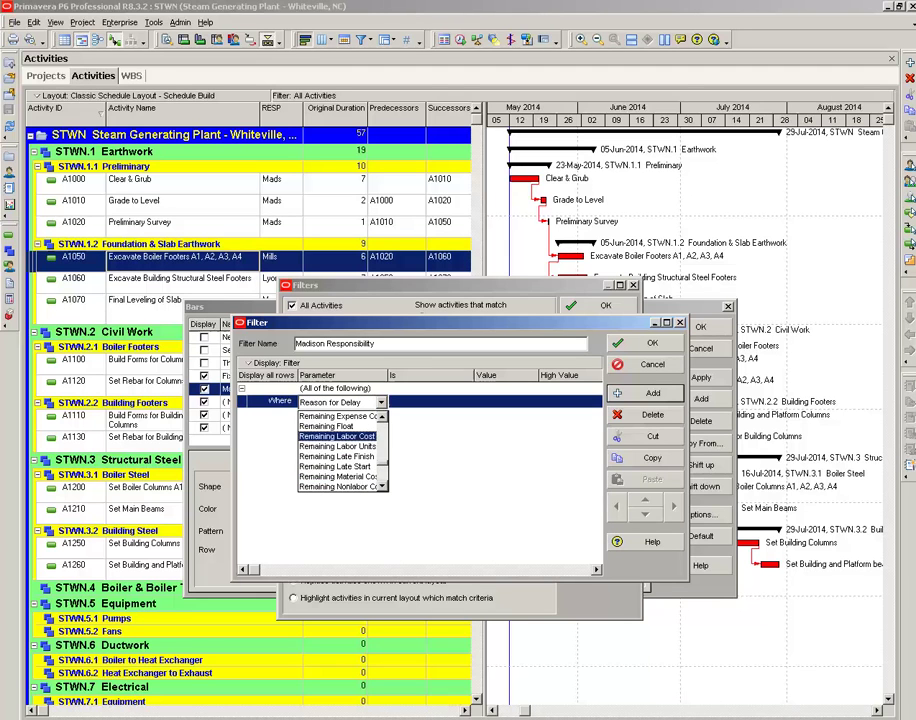
scroll(340, 450, down, 2)
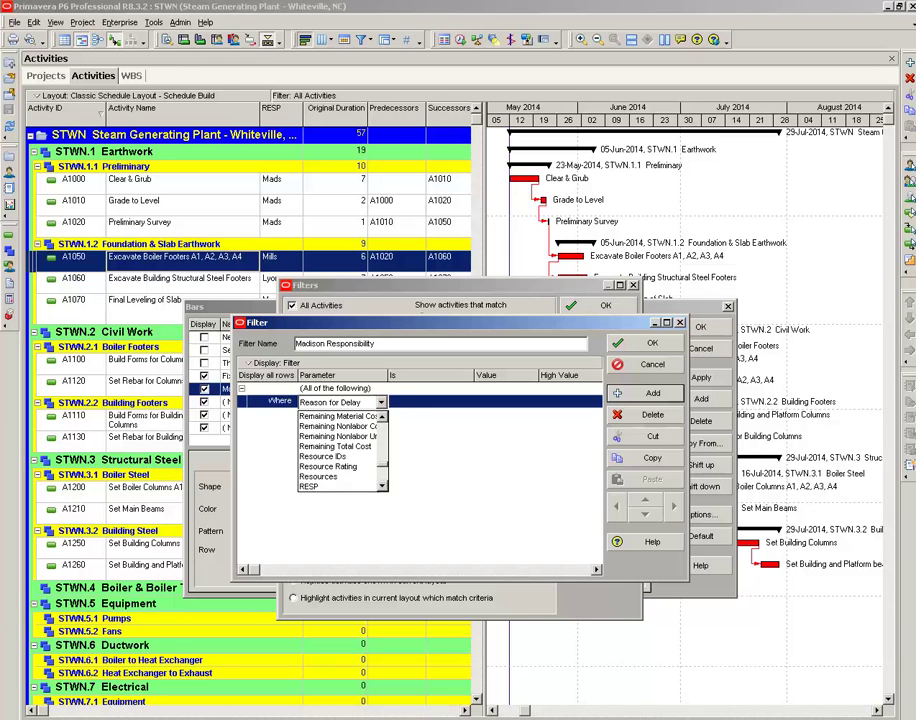
click(320, 487)
Set the RESP condition to equals with the third value in the code list and save the filter.
click(467, 402)
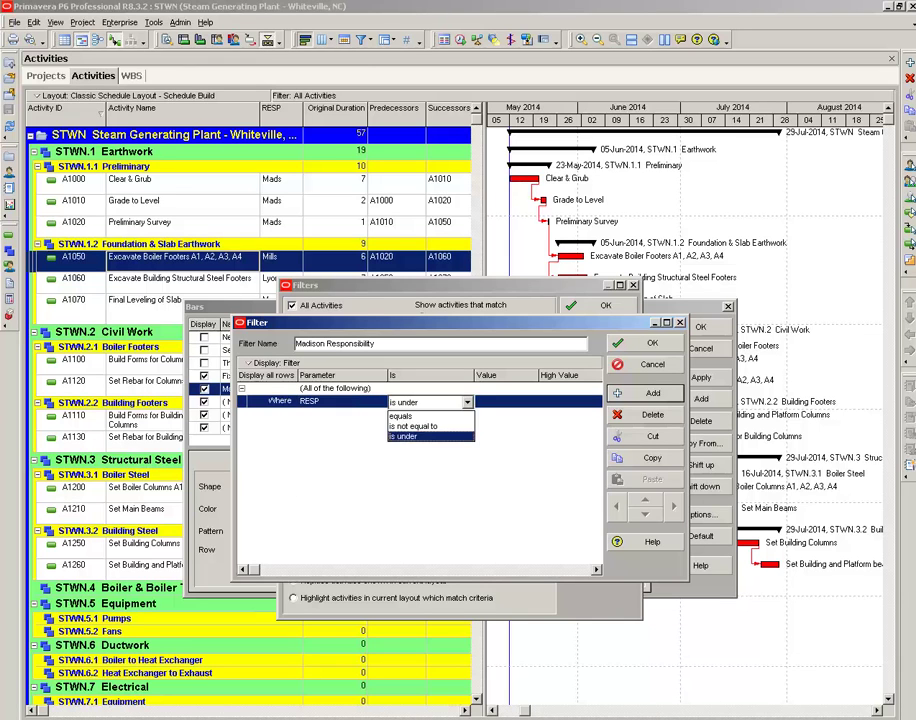
key(Up)
key(Up)
key(Return)
key(Tab)
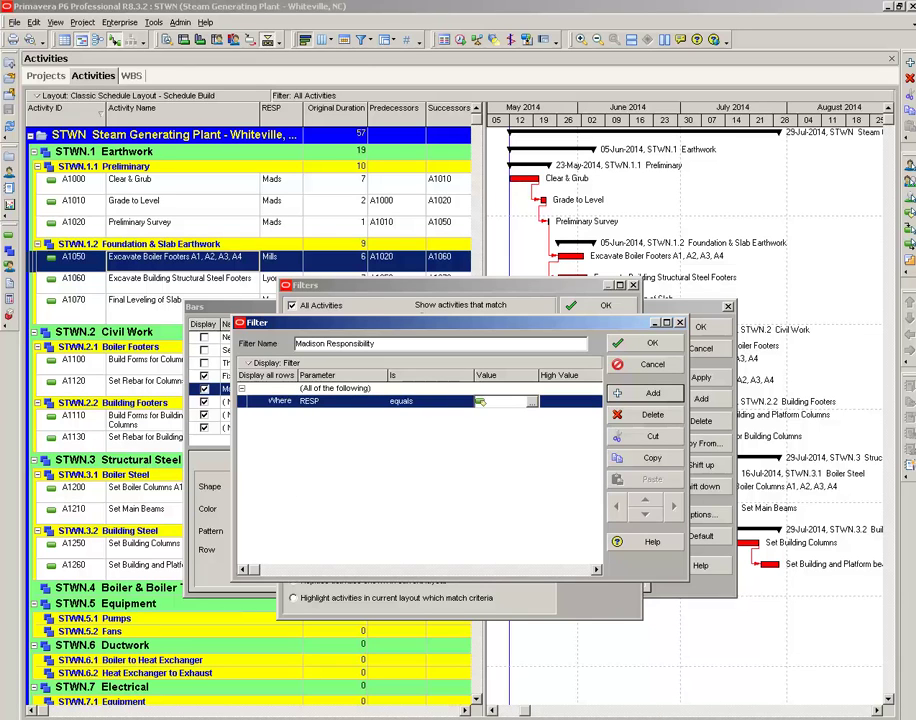
click(532, 402)
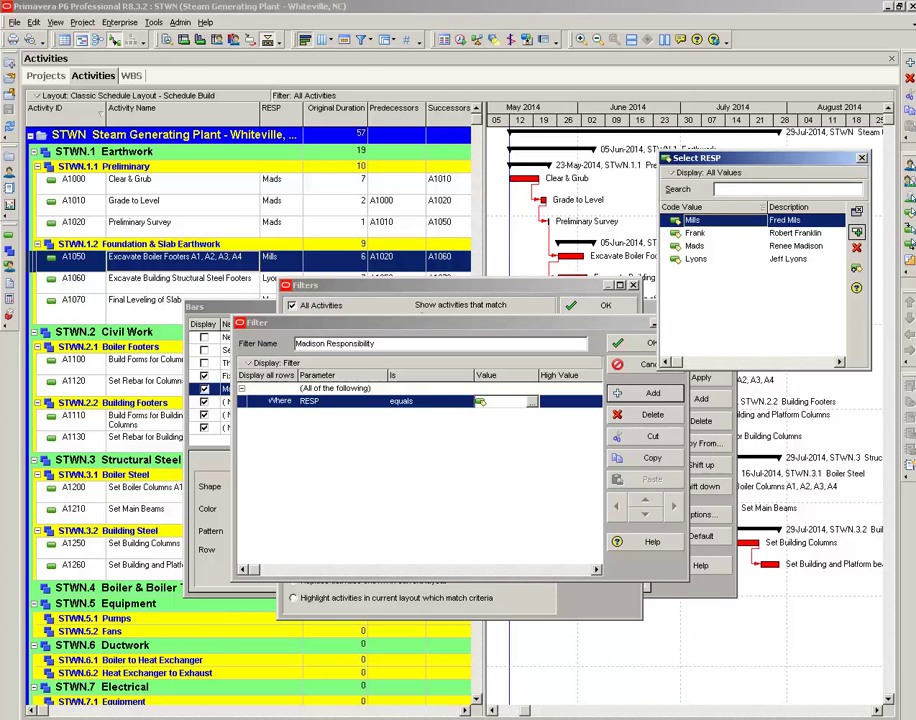
click(695, 246)
click(857, 232)
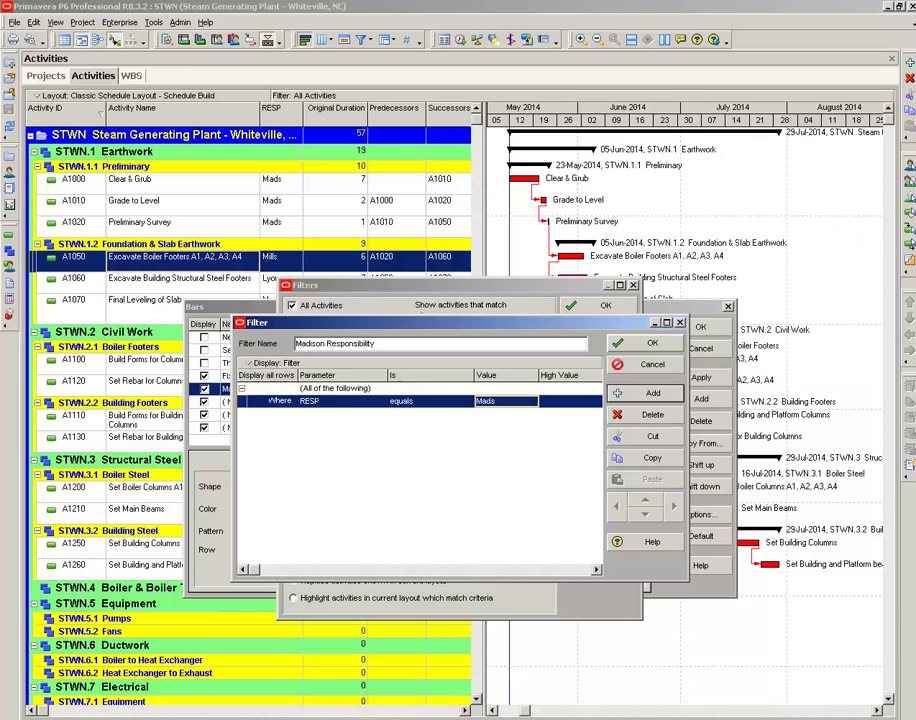
click(645, 343)
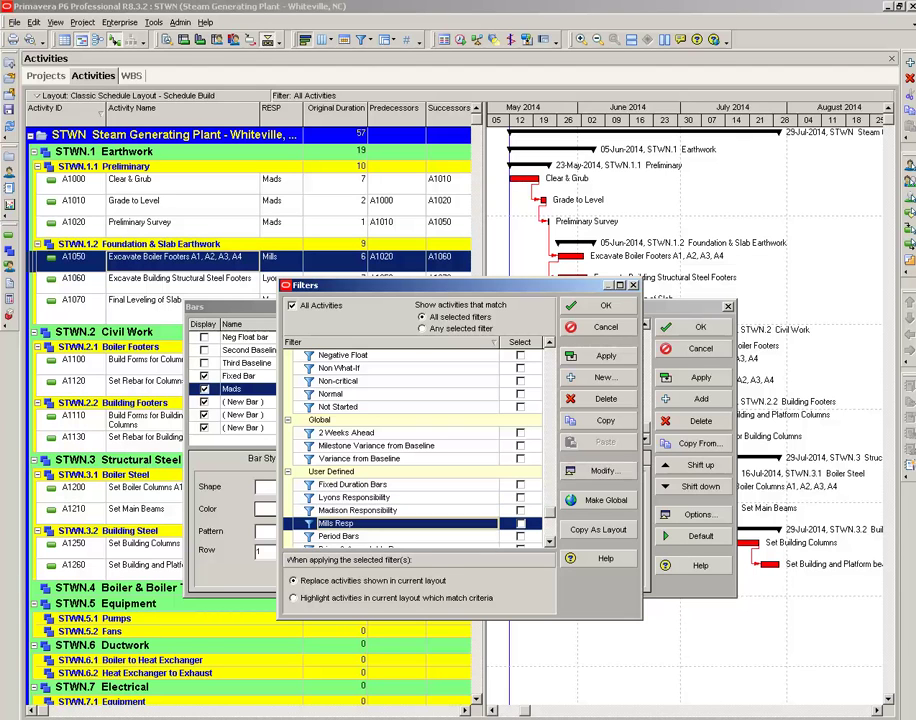
Open the fourth user-defined filter, listed just before Period Bars, for modification and set its parameter to RESP.
click(603, 470)
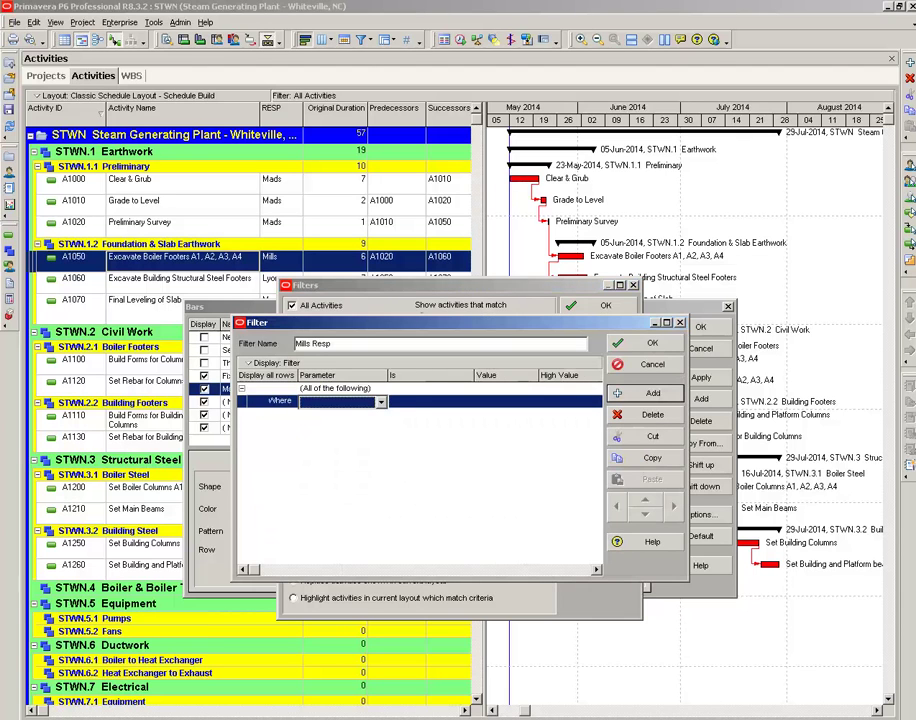
click(380, 401)
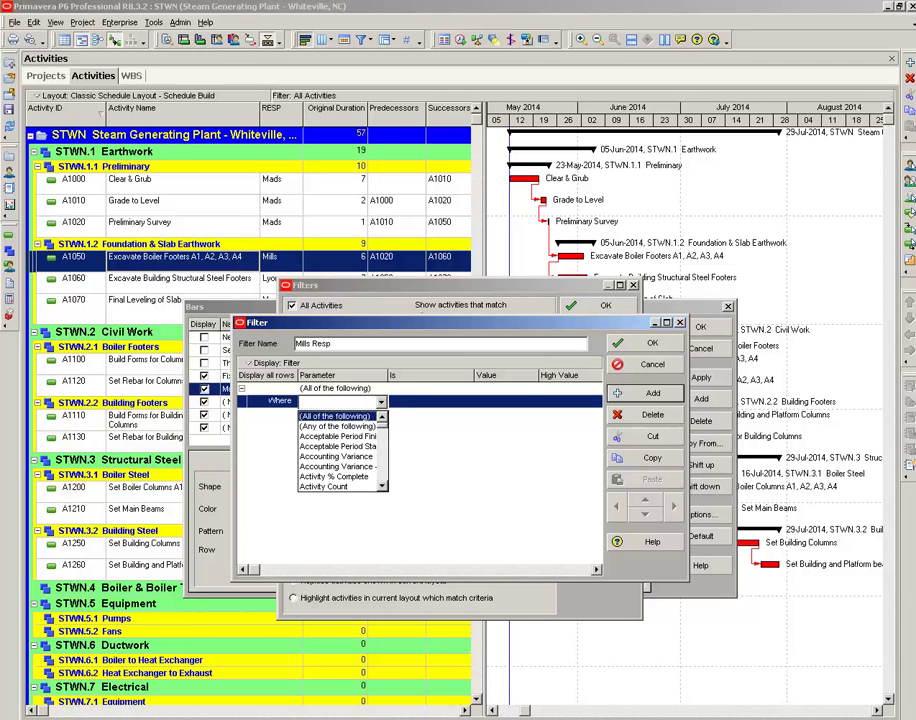
key(Escape)
key(r)
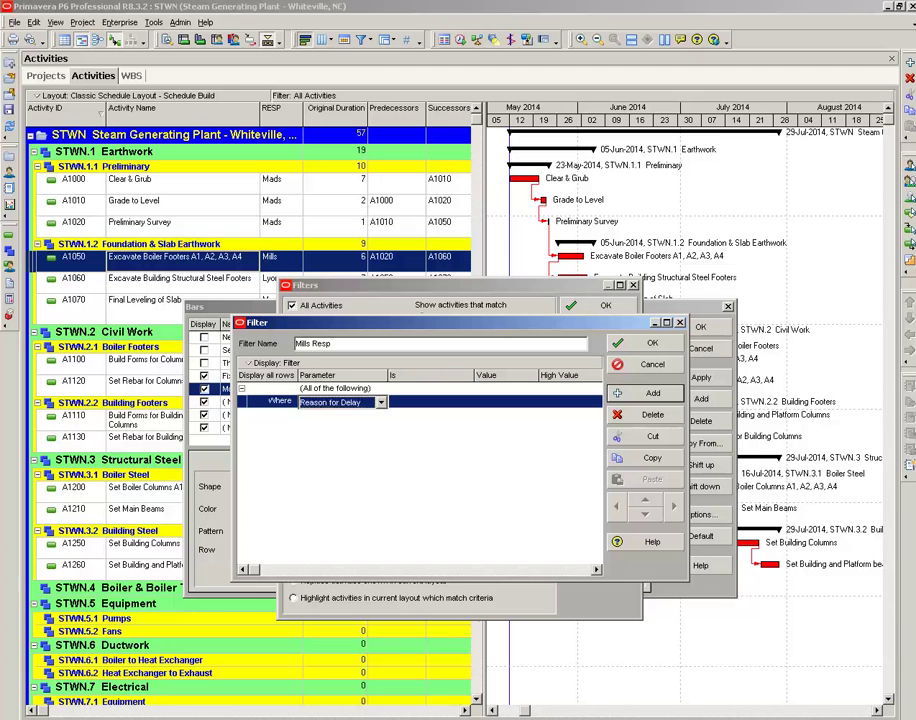
click(381, 402)
click(382, 486)
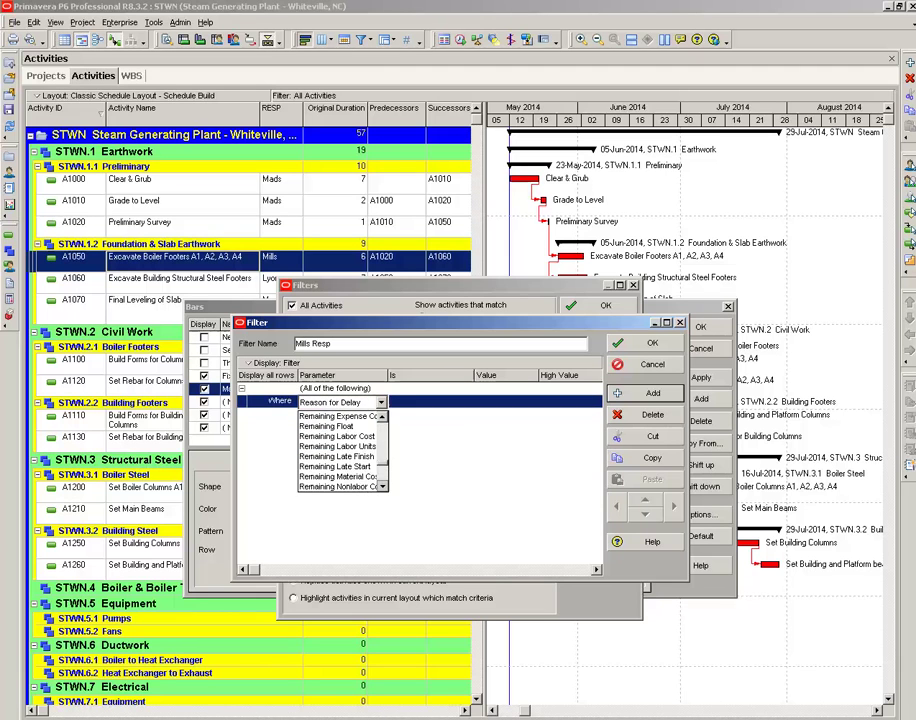
click(310, 487)
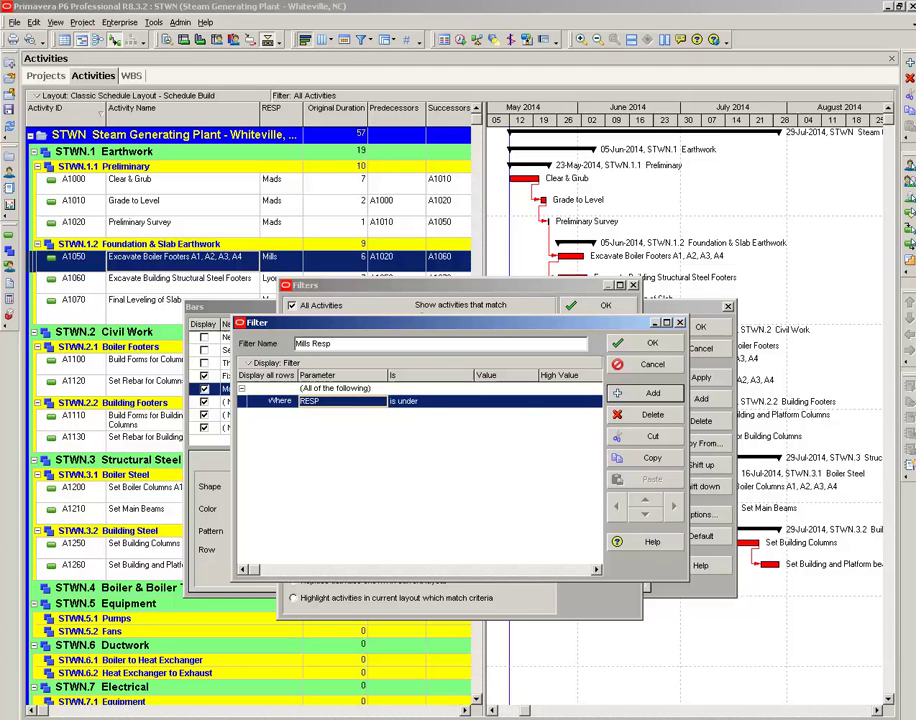
Set the RESP condition to equals with the first value in the code list and save the filter.
click(467, 402)
click(402, 416)
click(531, 402)
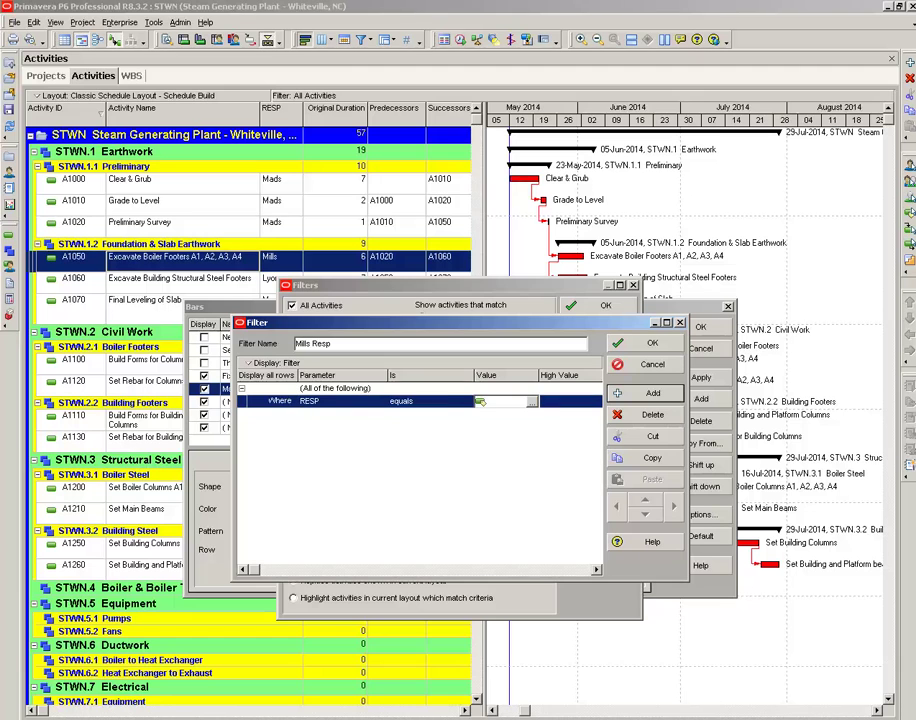
click(532, 402)
click(531, 401)
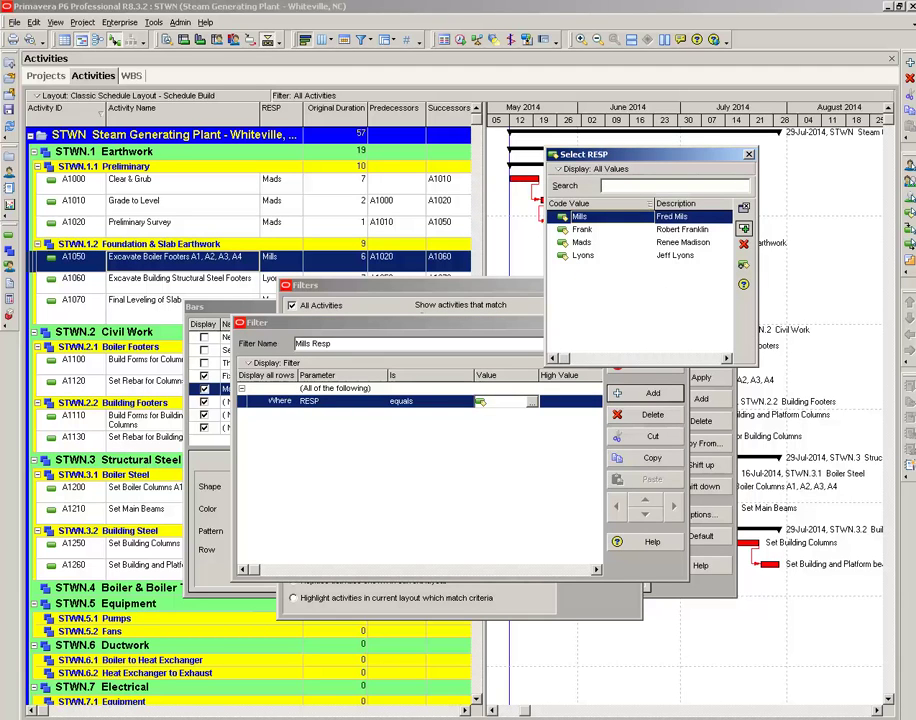
click(744, 229)
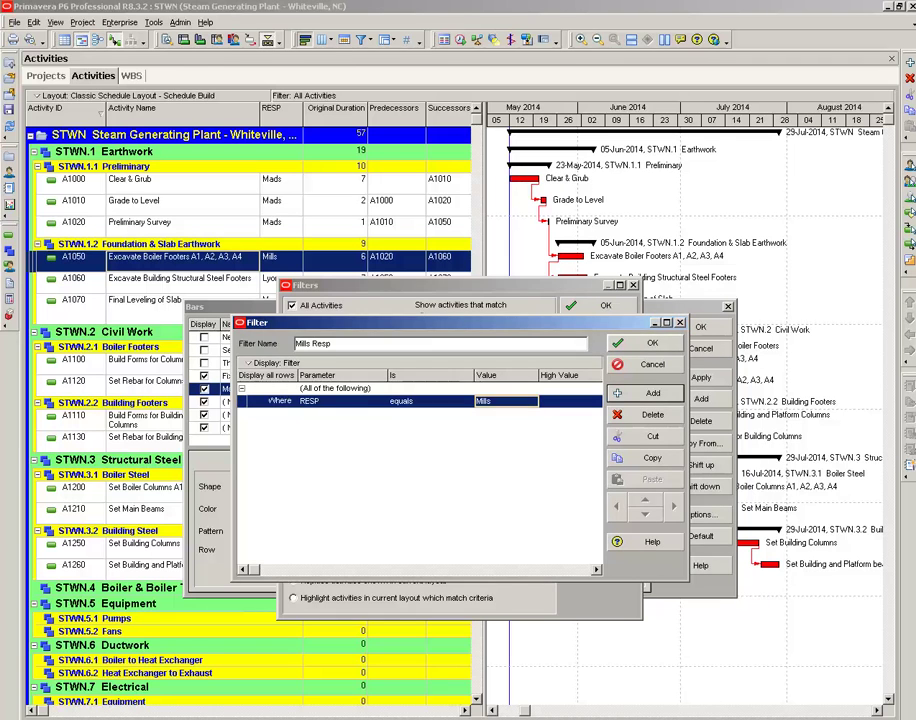
key(Return)
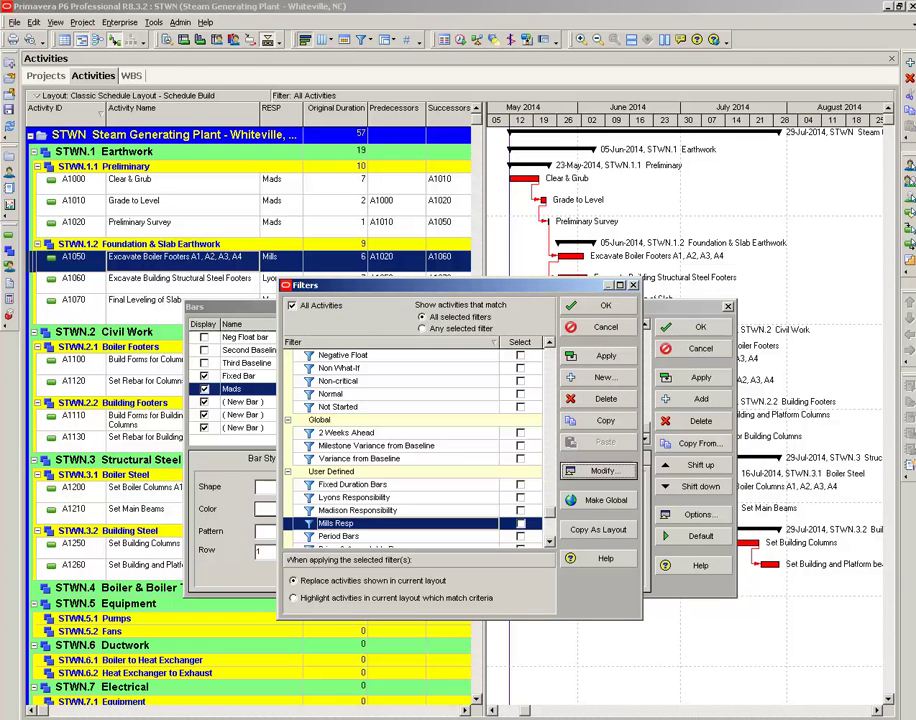
Open the second user-defined filter, listed just after Fixed Duration Bars, for modification and set its parameter to RESP.
click(354, 498)
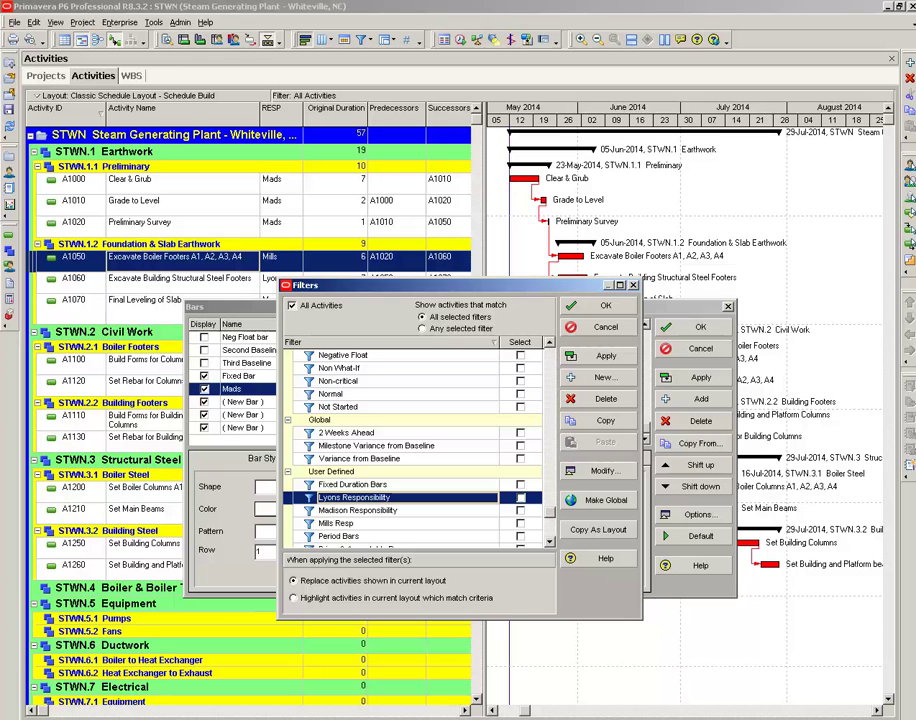
click(604, 471)
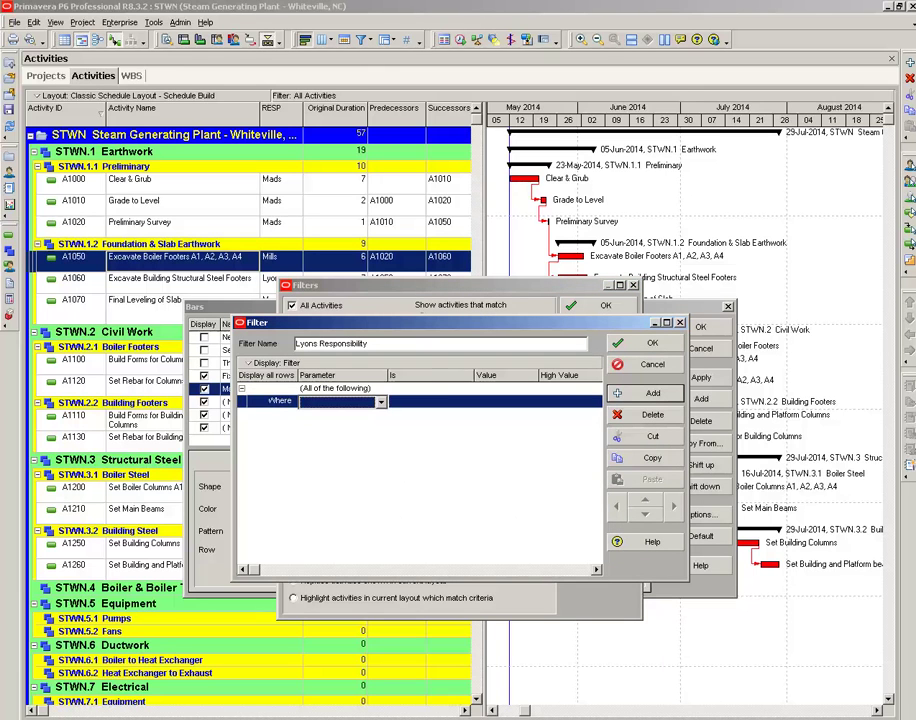
click(381, 402)
click(381, 402)
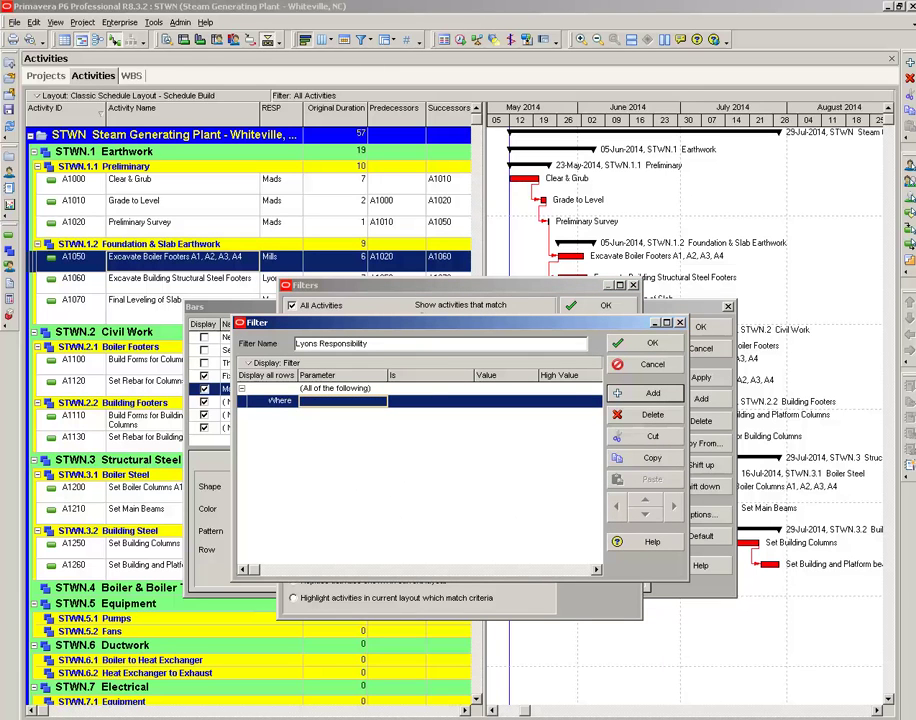
key(r)
click(381, 402)
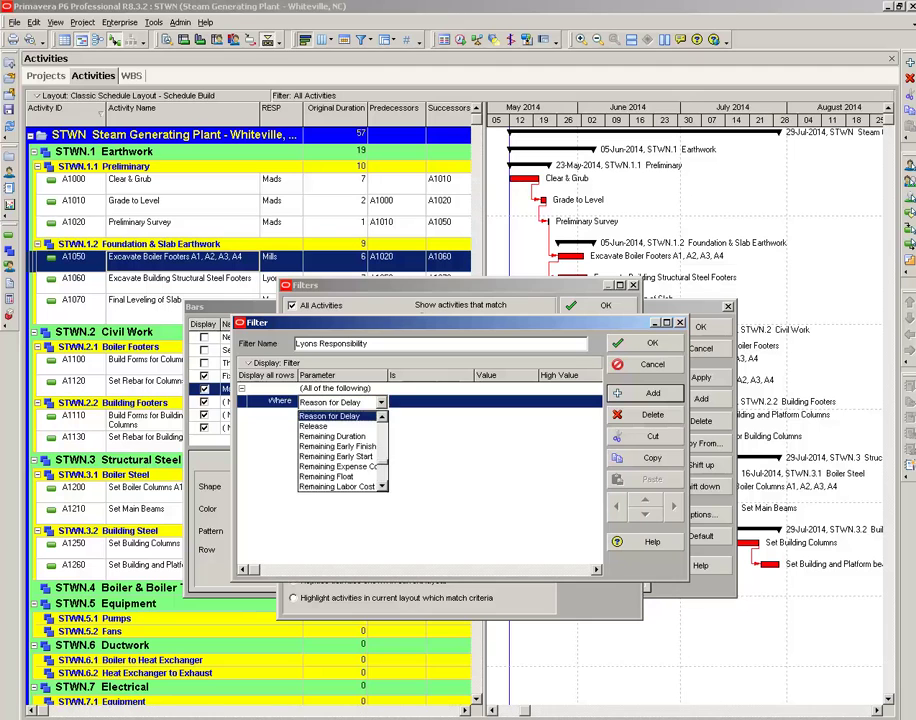
click(382, 486)
click(382, 486)
key(Down)
key(Down)
key(Down)
key(Down)
key(Down)
key(Down)
key(Down)
key(Down)
key(Down)
key(Down)
key(Down)
key(Down)
key(Down)
key(Down)
key(Down)
key(Down)
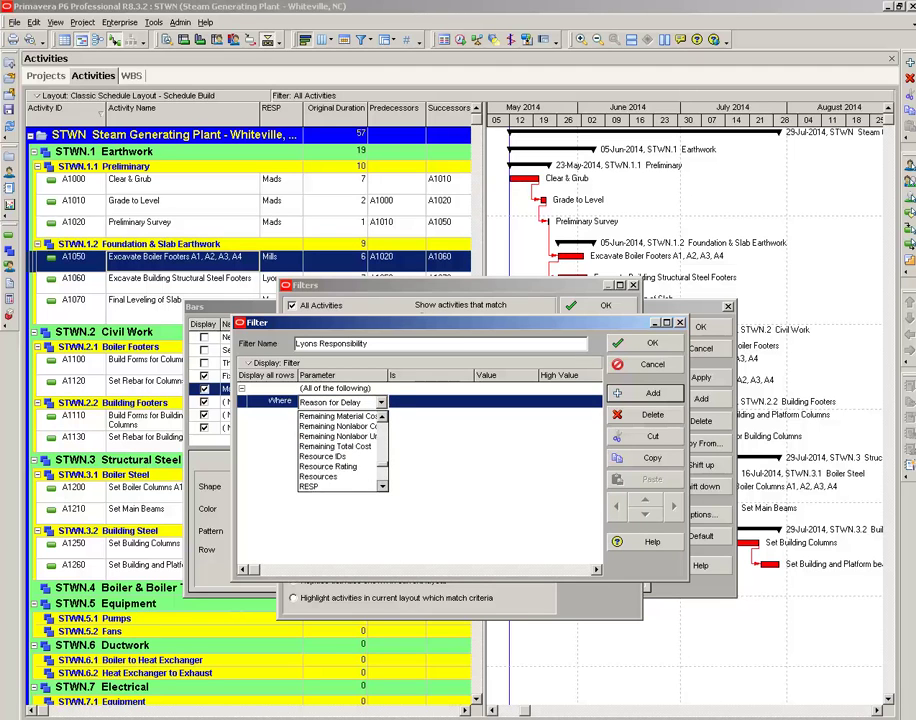
key(Return)
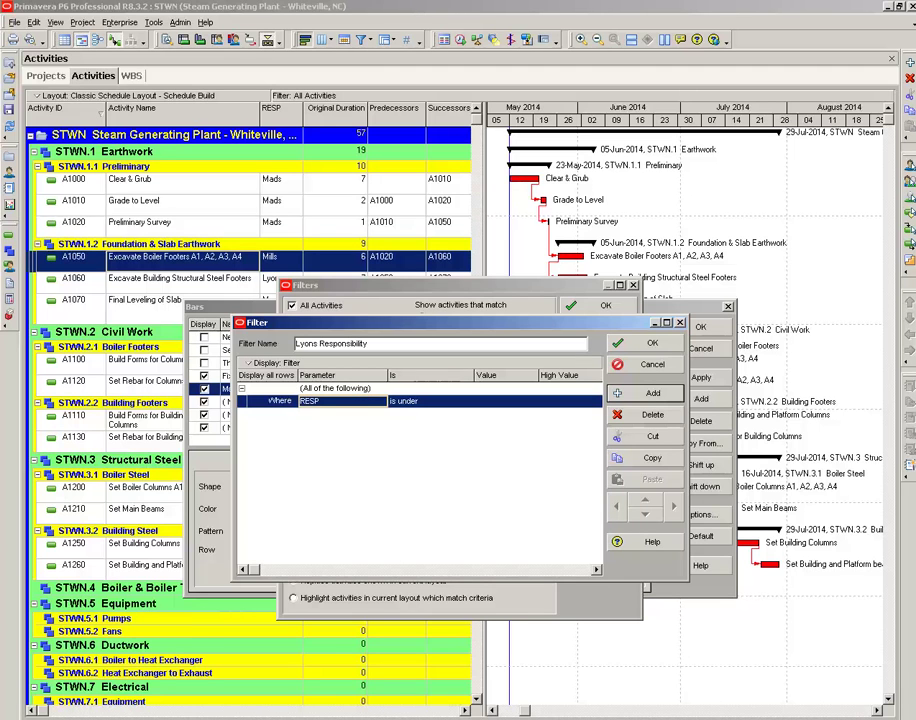
Set the RESP condition to equals with the fourth value in the code list and save the filter.
click(430, 401)
click(467, 402)
click(420, 414)
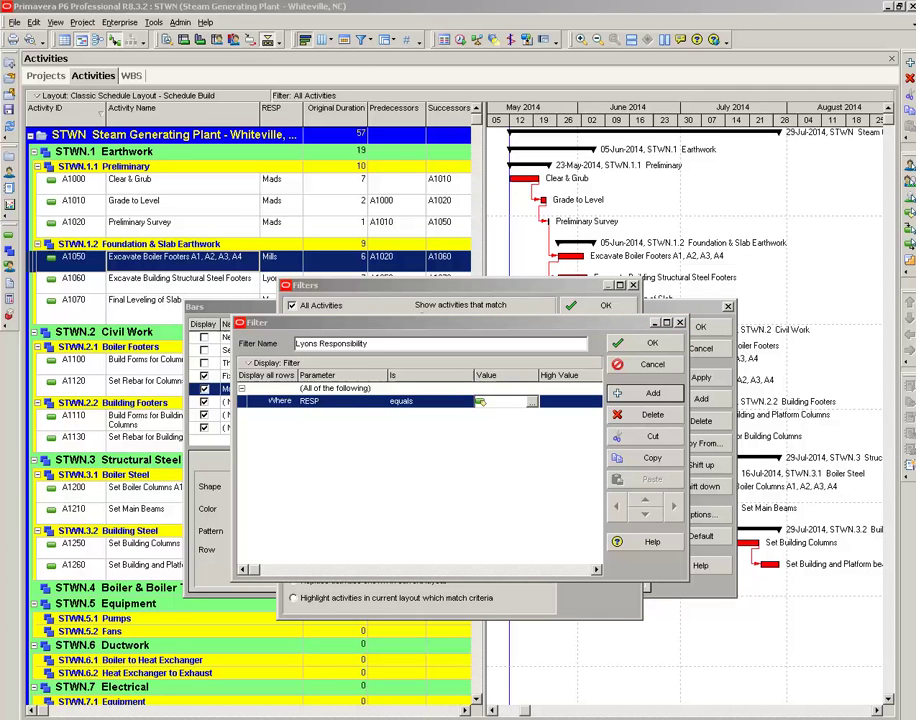
key(Tab)
click(532, 402)
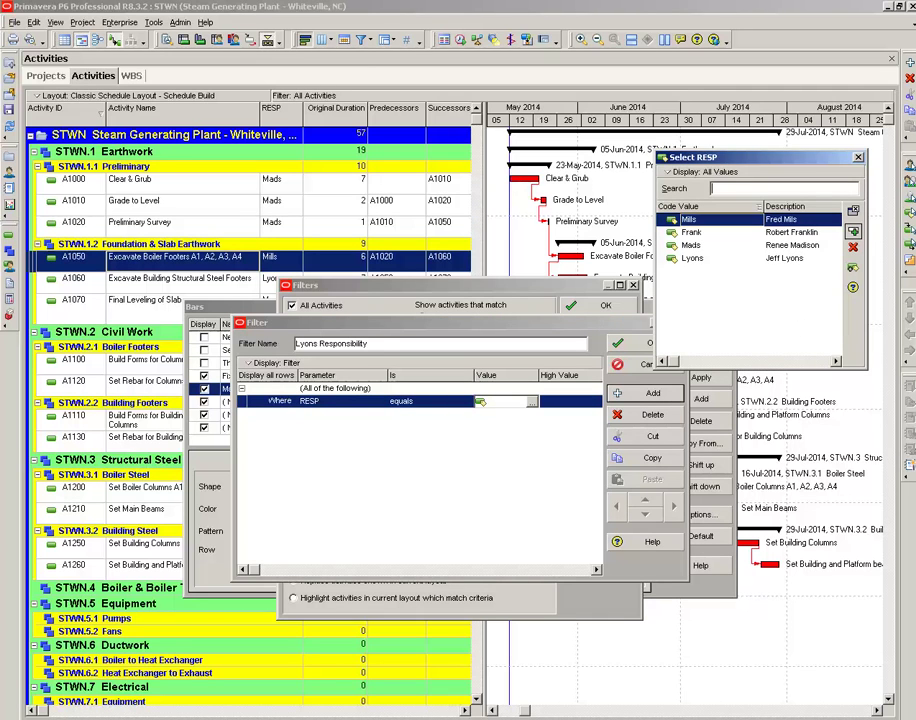
click(693, 258)
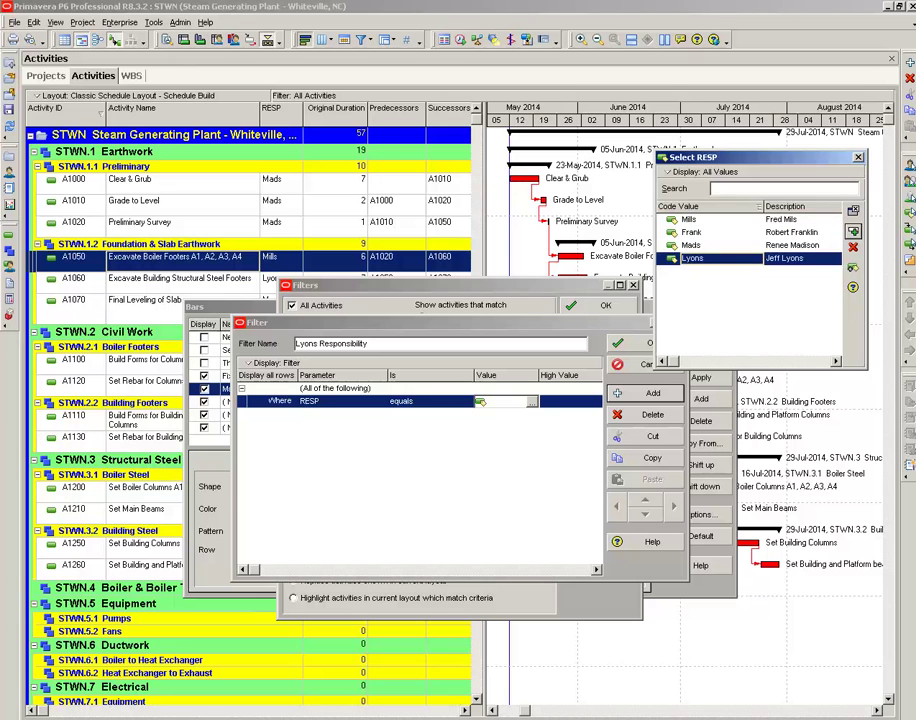
key(Return)
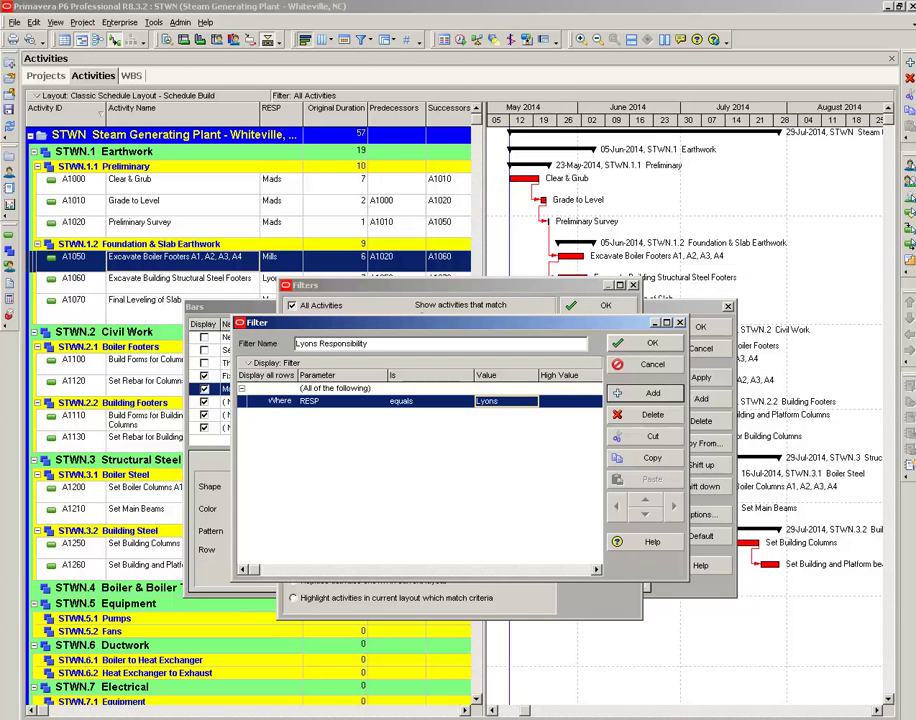
key(Return)
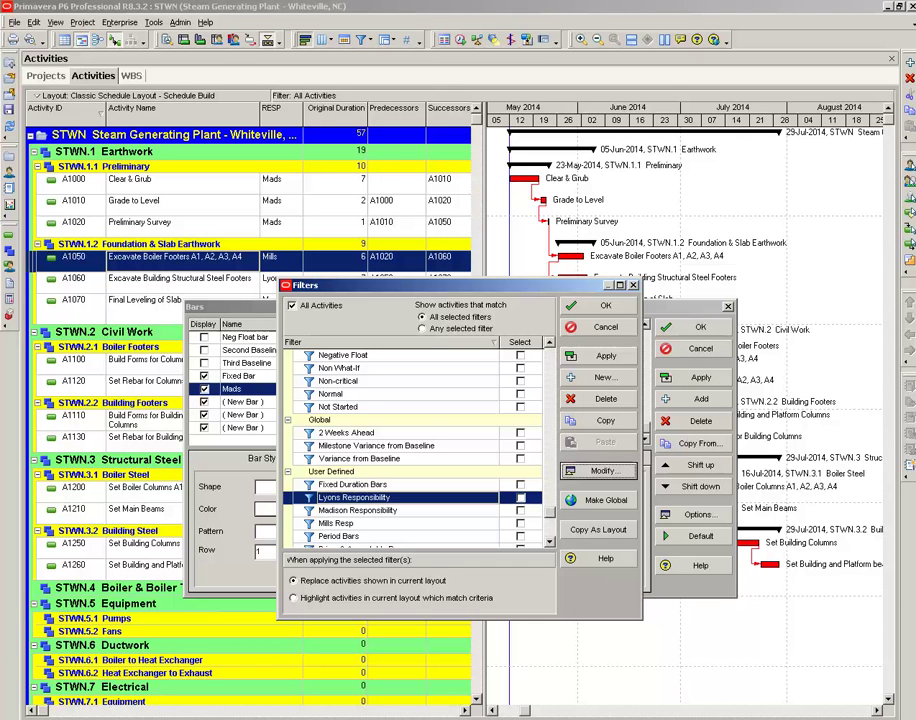
Assign the third user-defined filter to the bar just below Fixed Bar and color that bar purple.
scroll(420, 445, down, 1)
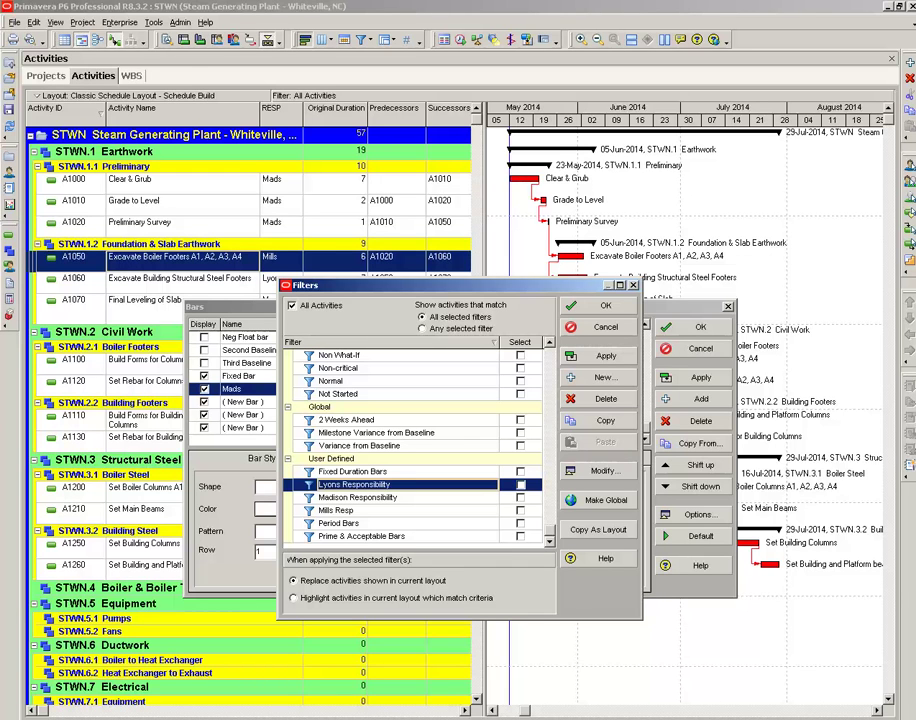
click(521, 498)
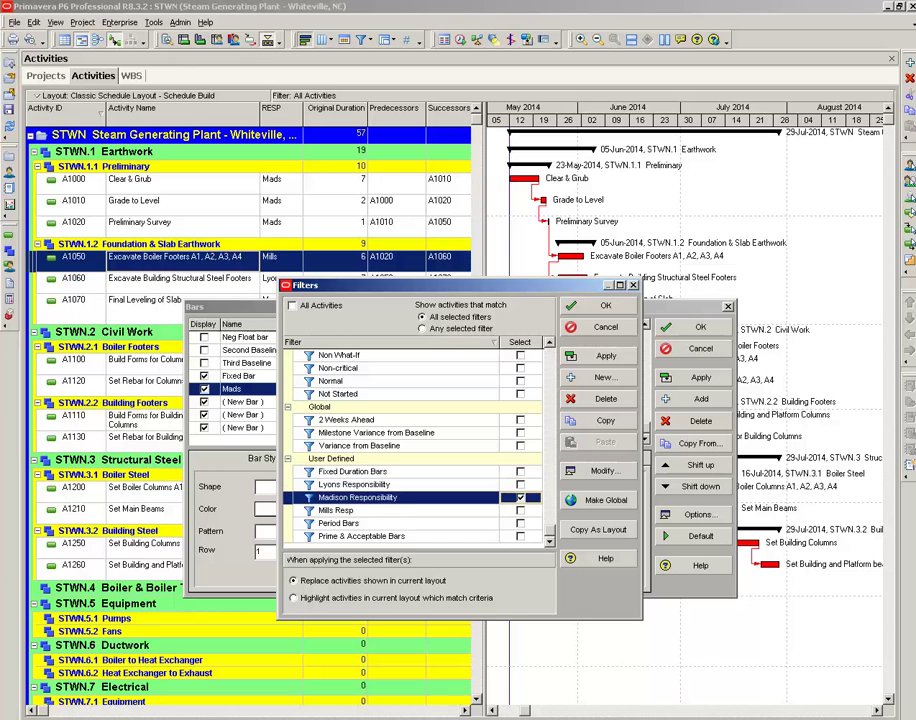
click(604, 306)
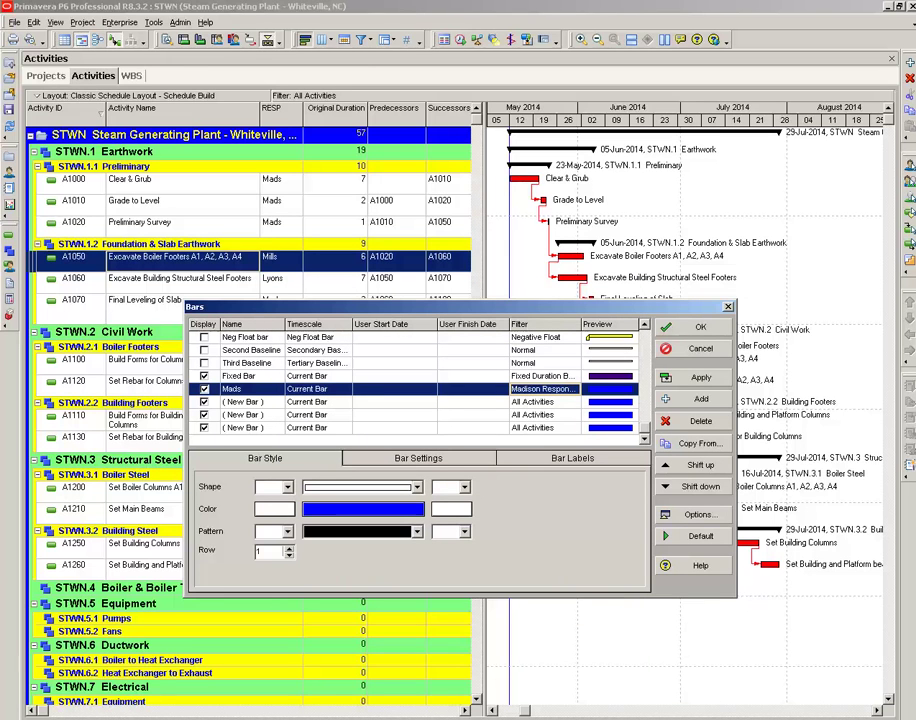
click(363, 509)
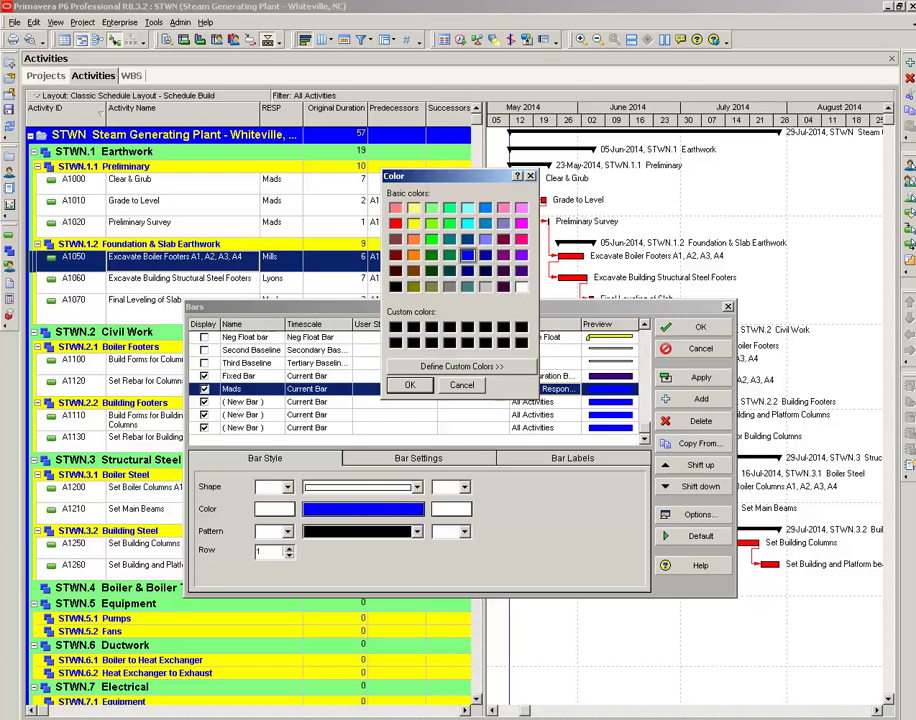
click(521, 255)
click(410, 385)
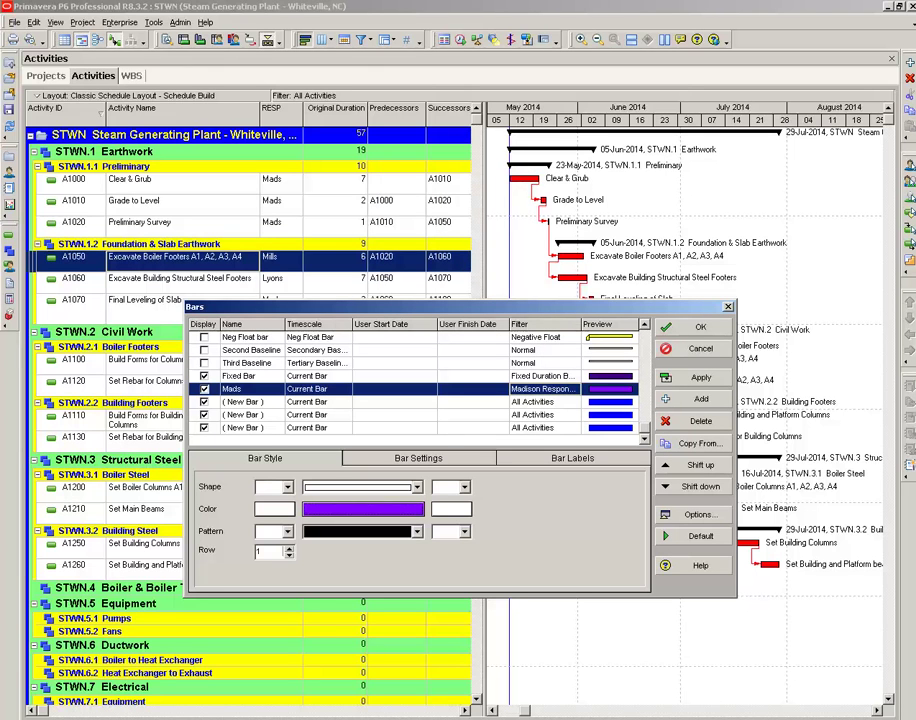
Turn off the display of the three remaining new bars and apply the bar settings to the Gantt chart.
click(209, 402)
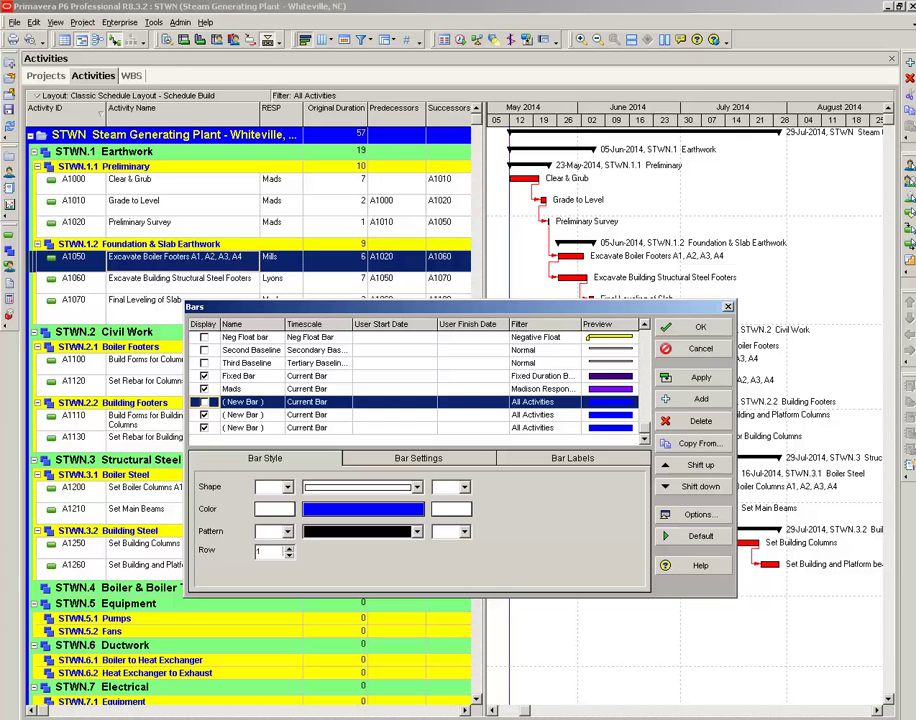
click(205, 415)
click(205, 415)
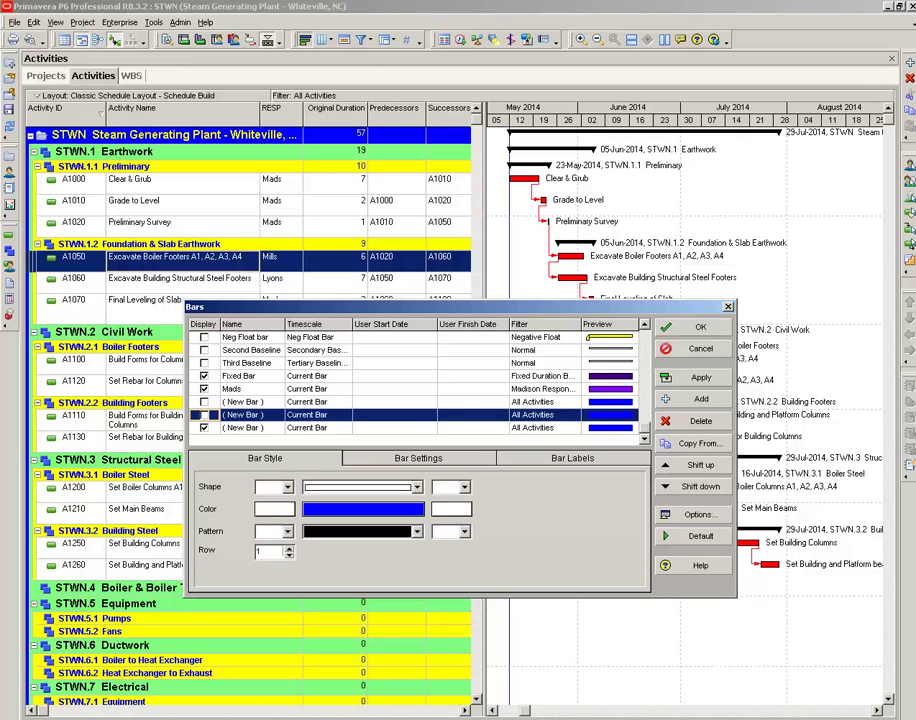
click(209, 428)
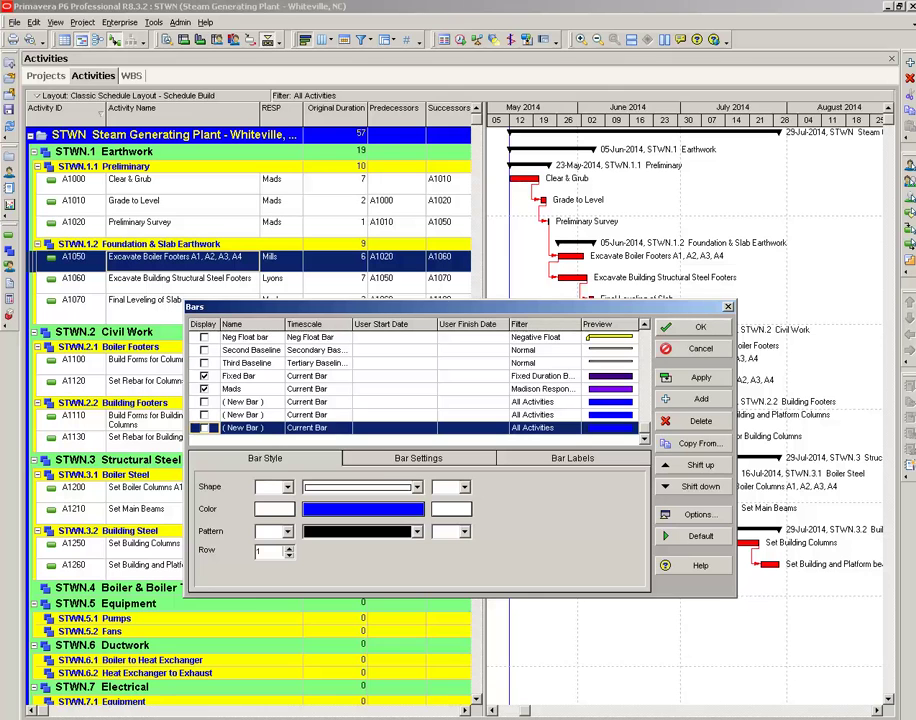
click(700, 327)
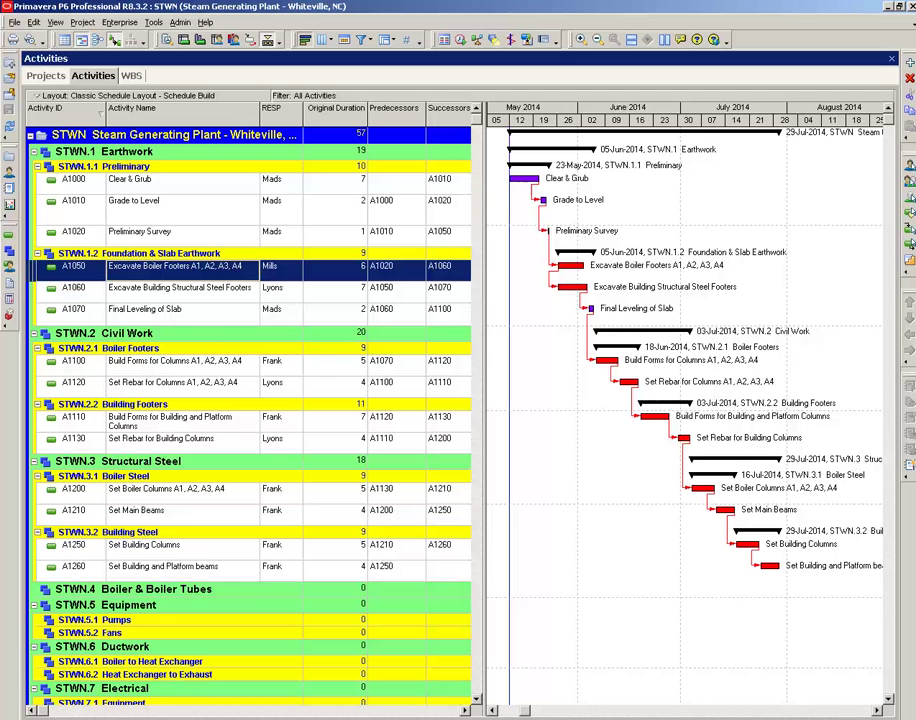
Reopen the bar settings and name the first remaining new bar after the RESP code value assigned to activity A1060.
click(305, 40)
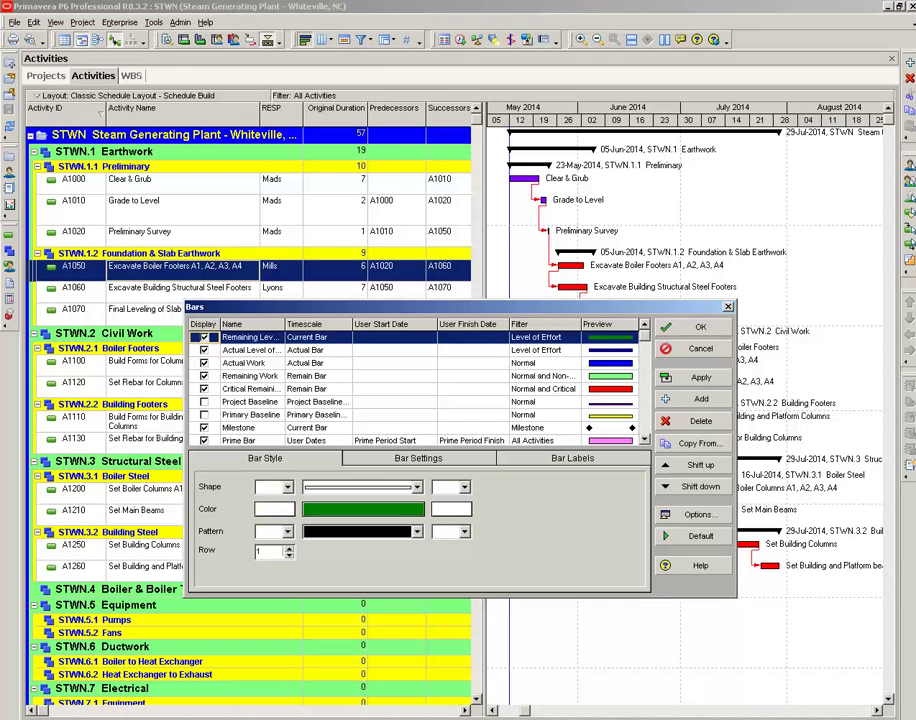
scroll(420, 385, down, 6)
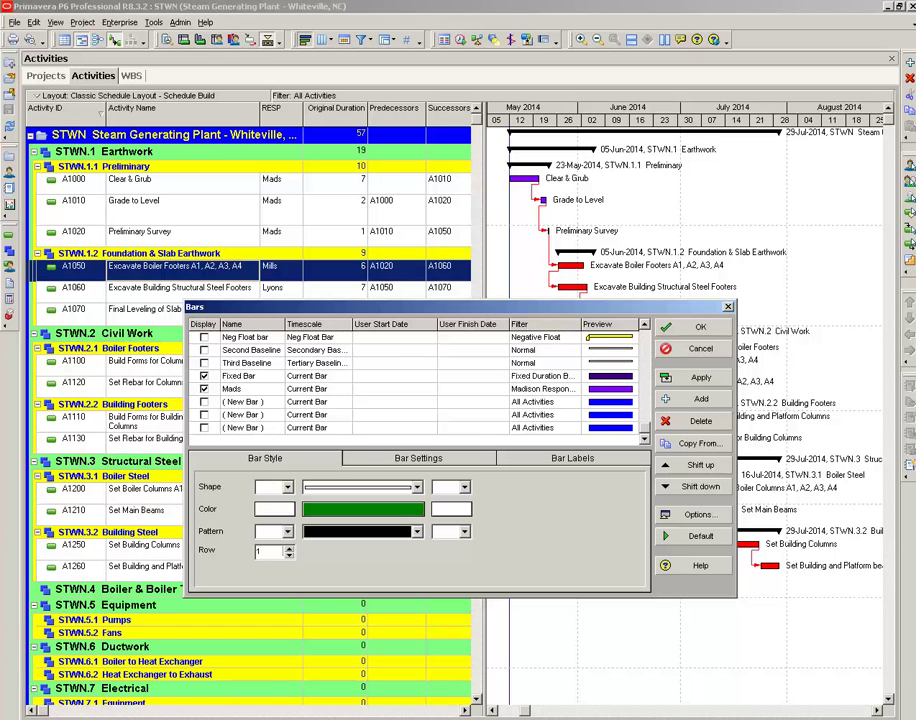
click(258, 402)
drag(259, 402, 222, 402)
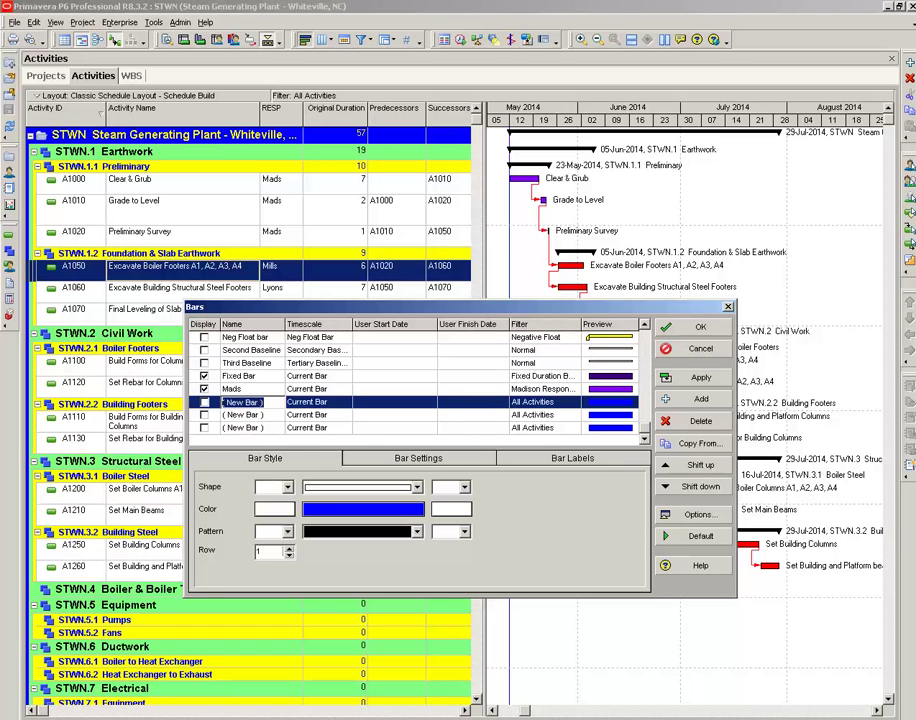
text(Lyons)
Assign the second user-defined filter, listed just after Fixed Duration Bars, to the newly named bar.
double_click(545, 402)
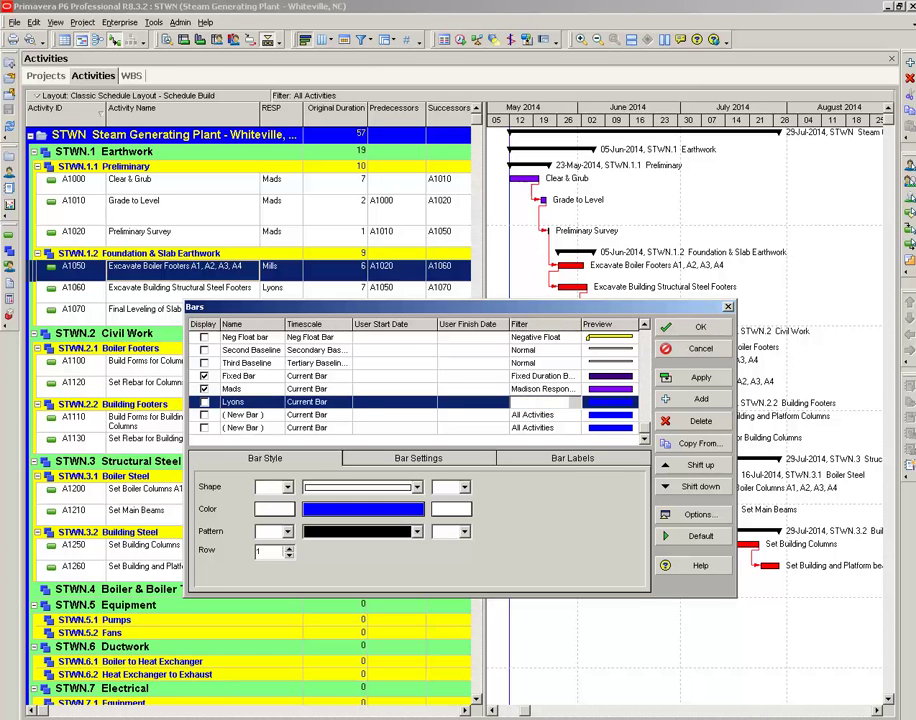
click(355, 523)
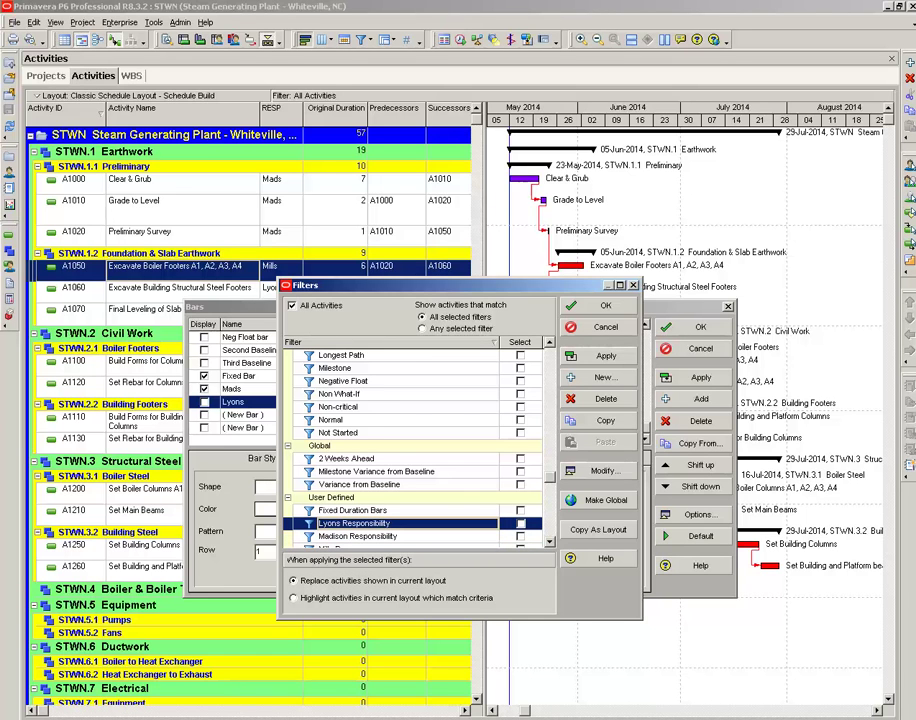
click(521, 523)
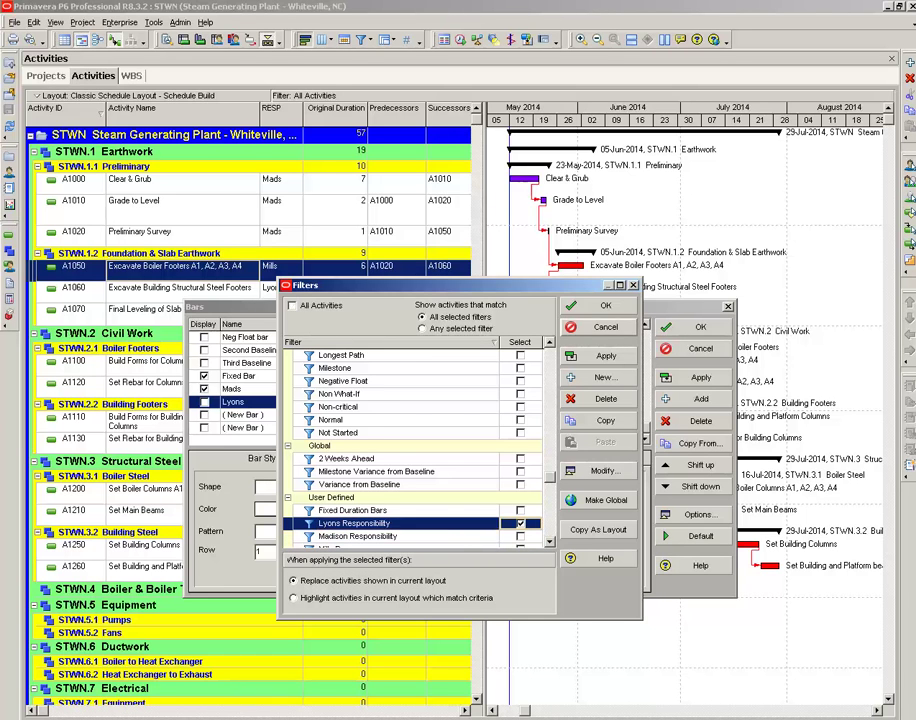
click(604, 306)
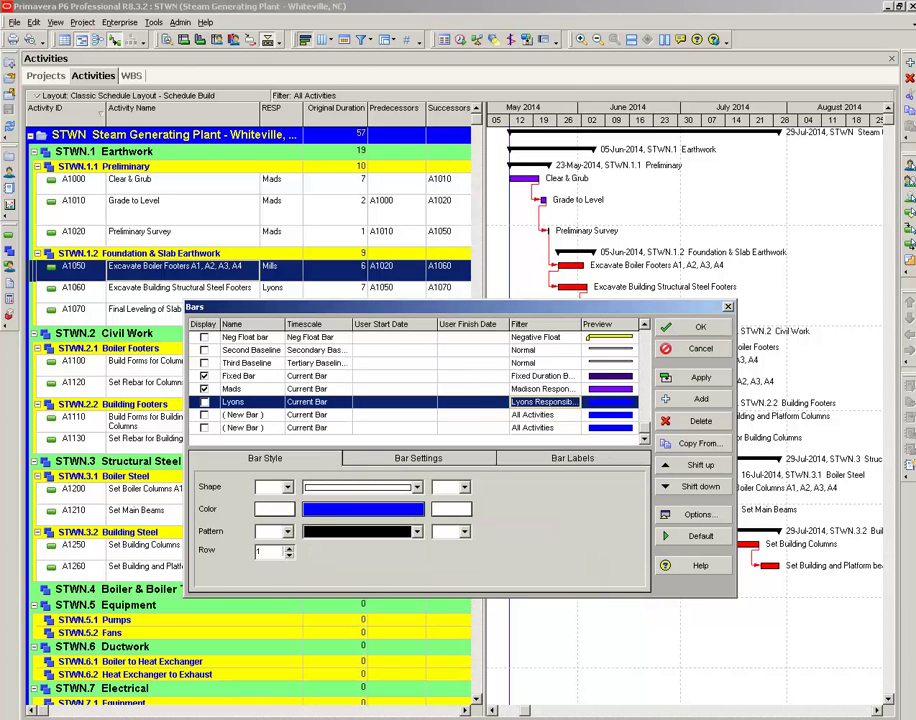
Color the second responsibility bar yellow and turn on its display.
click(363, 509)
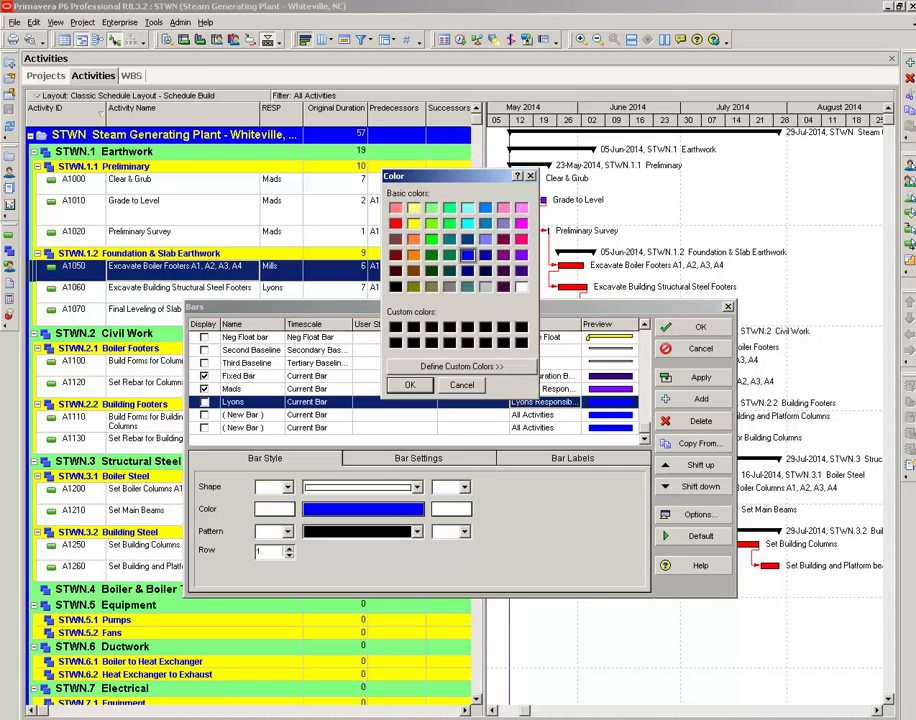
click(414, 224)
click(410, 385)
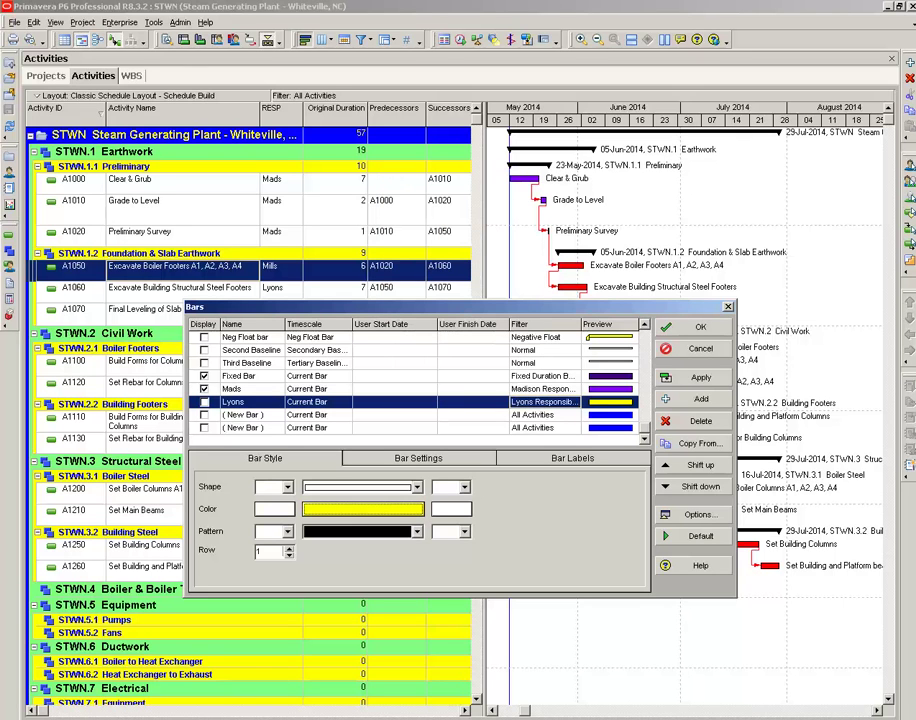
click(205, 402)
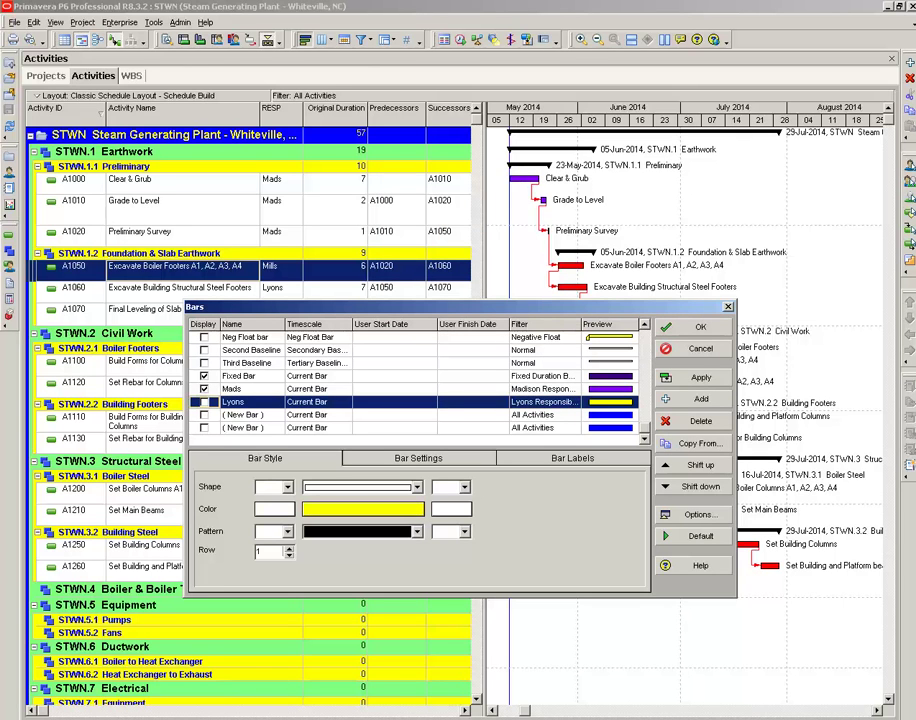
click(204, 401)
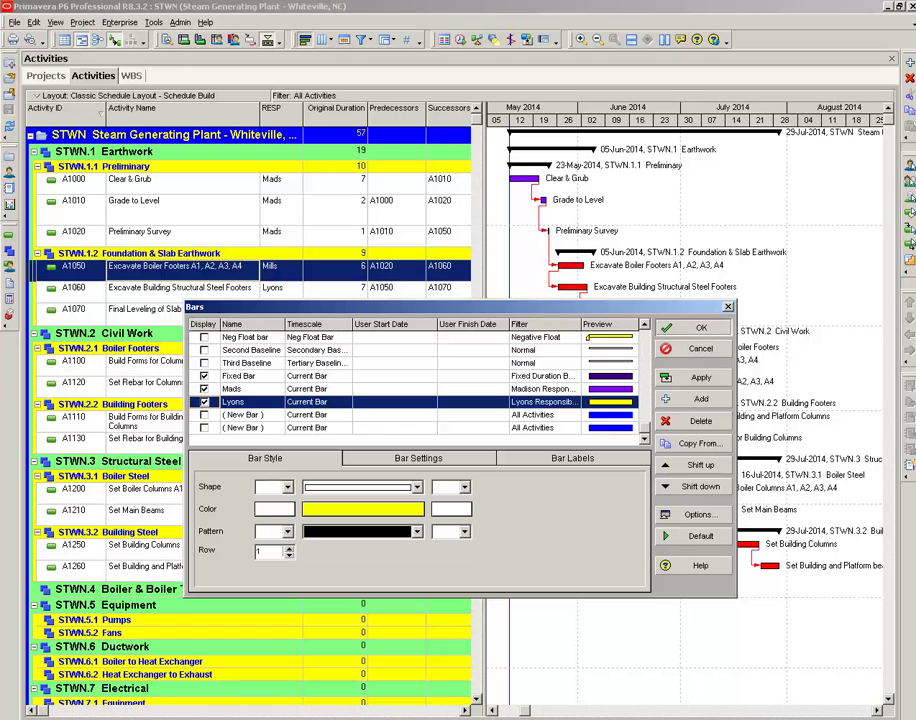
Apply the bar settings, and name the first remaining new bar after activity A1050's RESP code value with its display turned on.
click(698, 327)
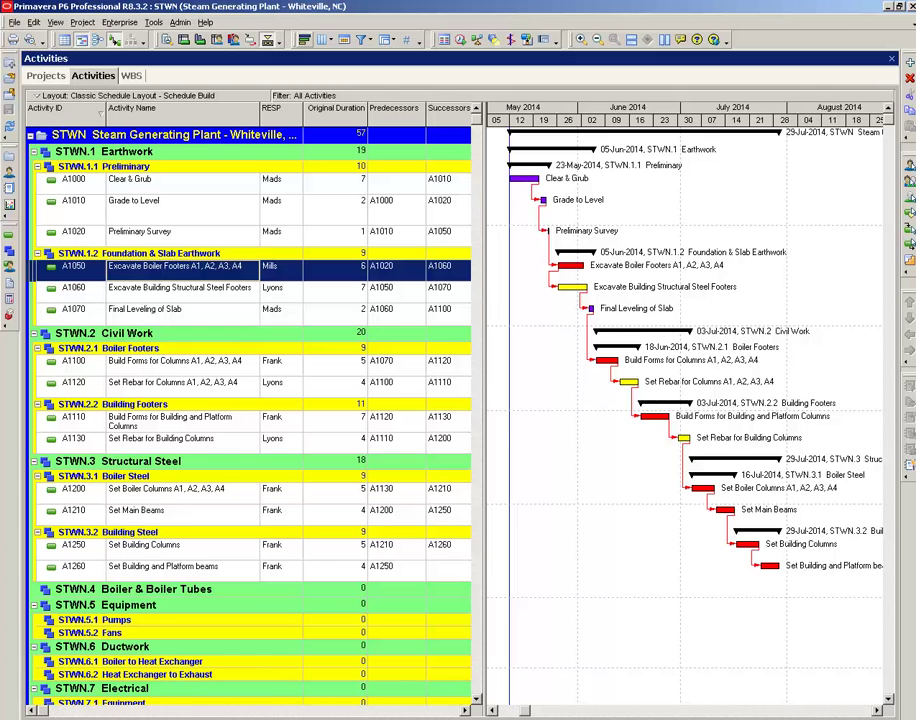
click(304, 40)
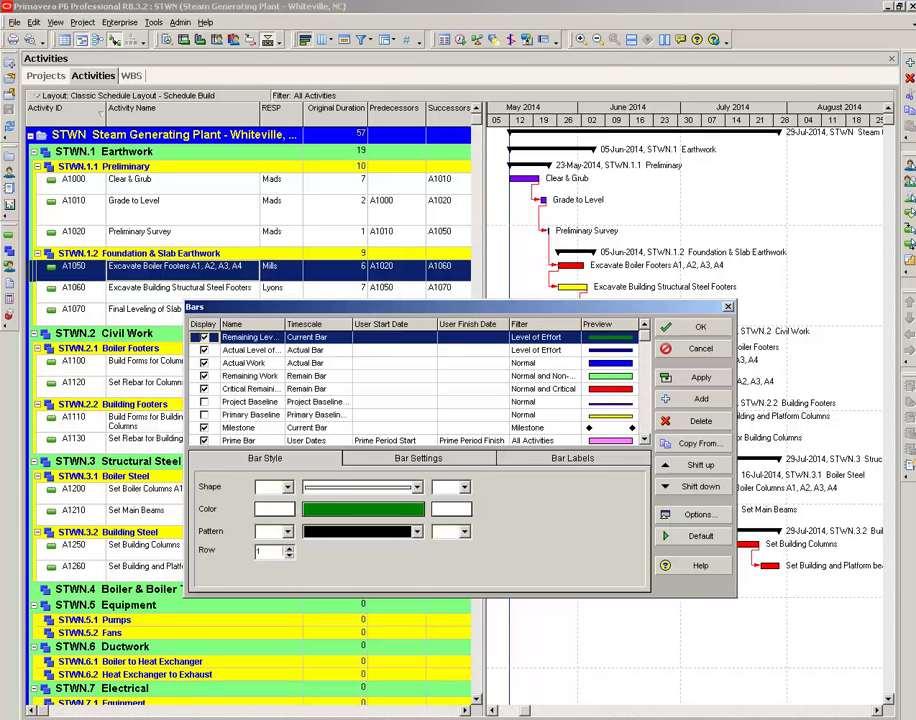
scroll(415, 388, down, 4)
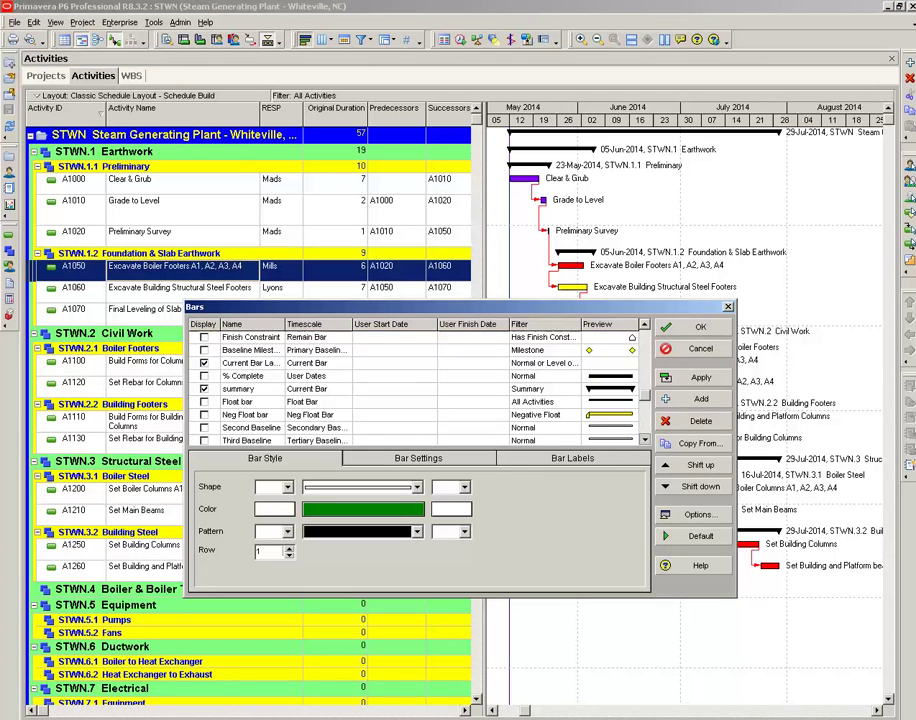
scroll(415, 388, down, 2)
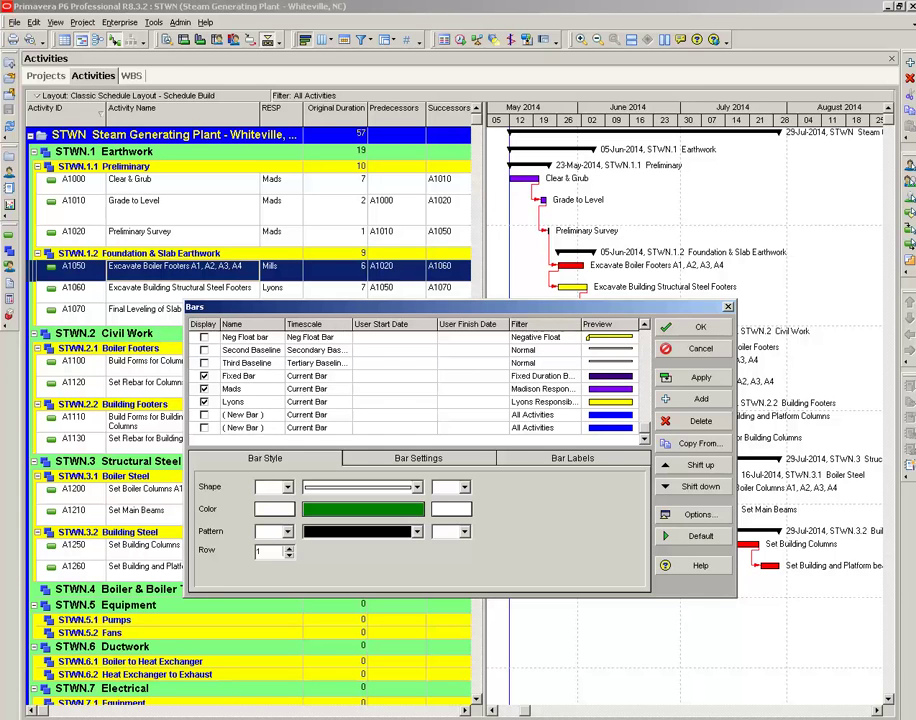
click(205, 415)
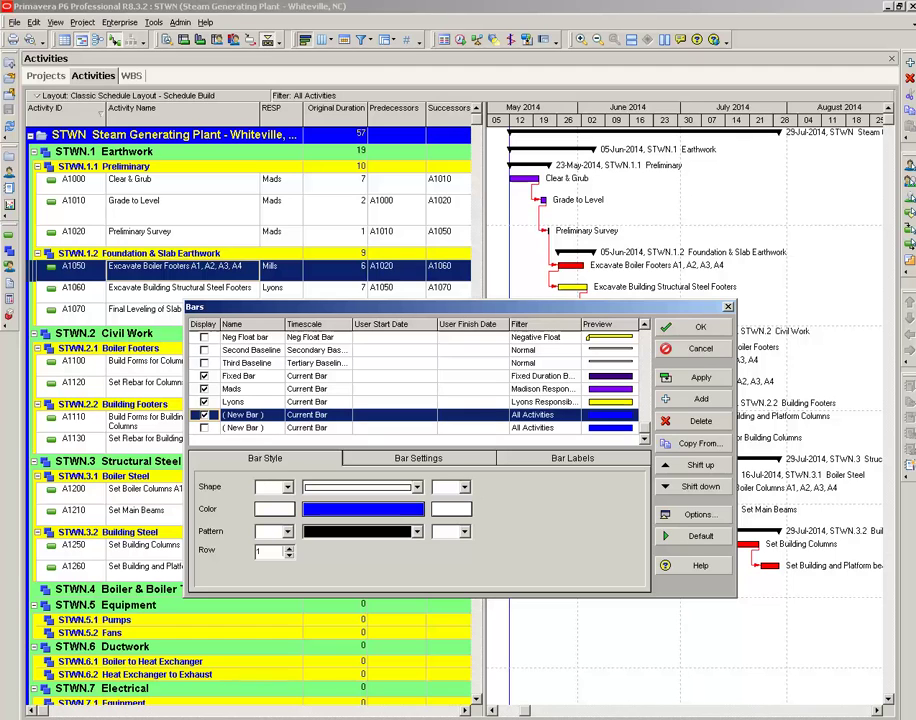
click(204, 415)
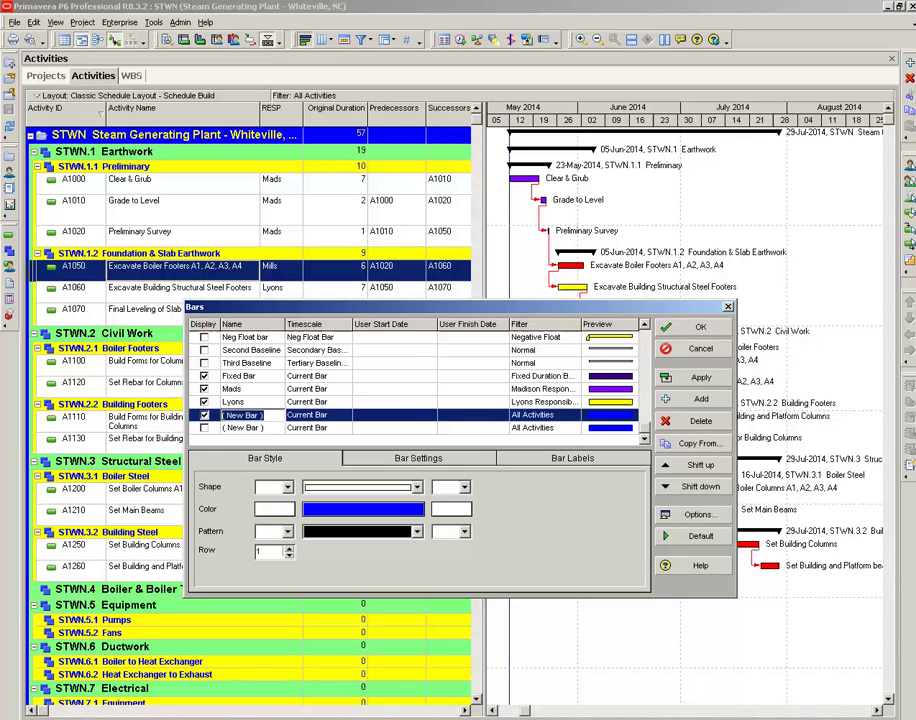
text(Mills)
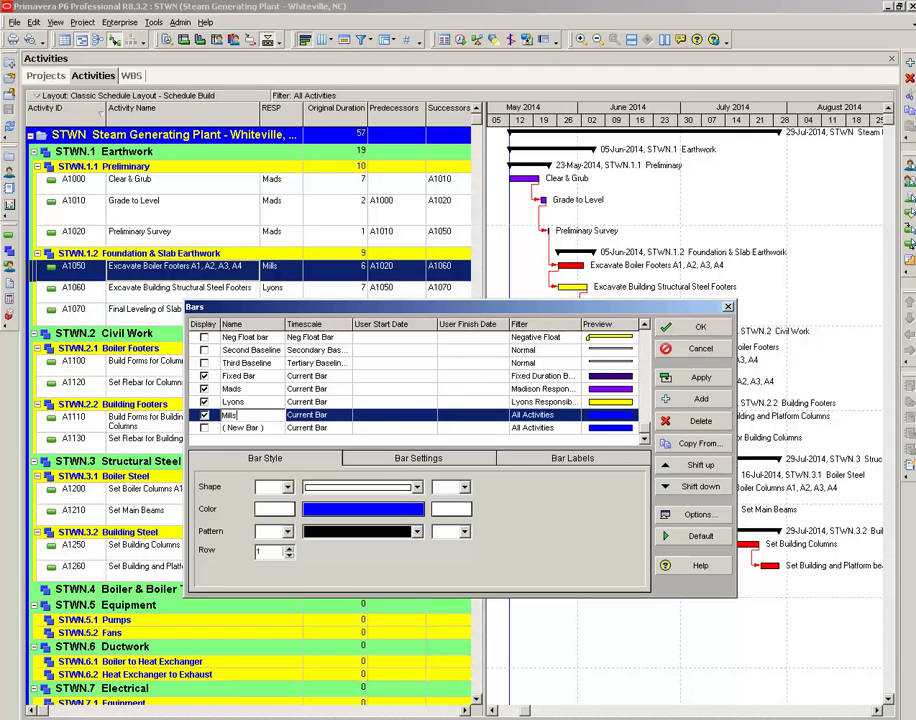
key(Return)
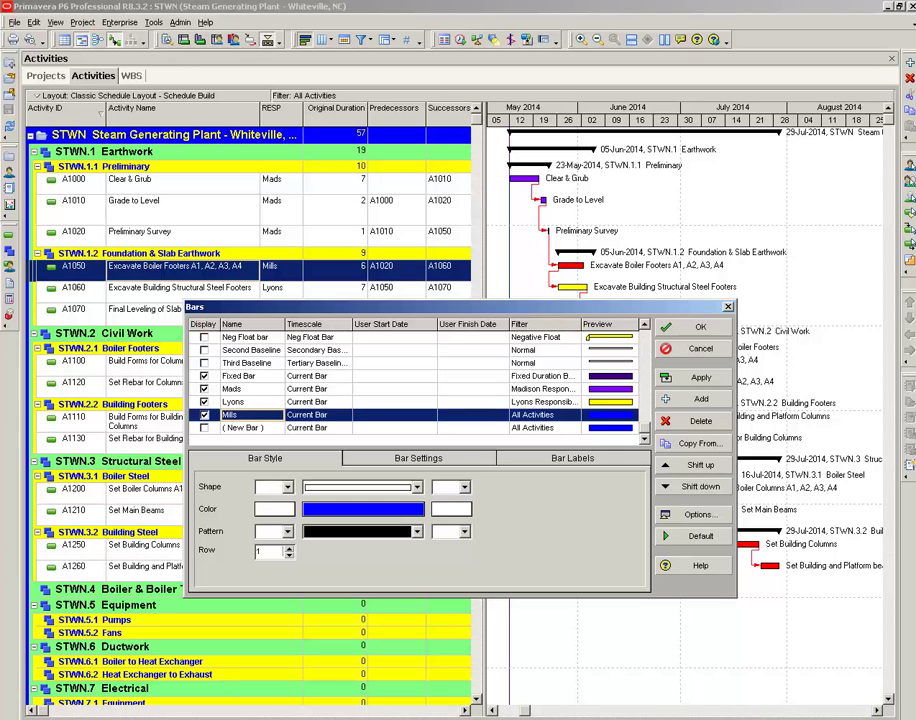
Check the criterion of the user-defined filter listed just before Period Bars and assign that filter to the newly named bar.
double_click(545, 415)
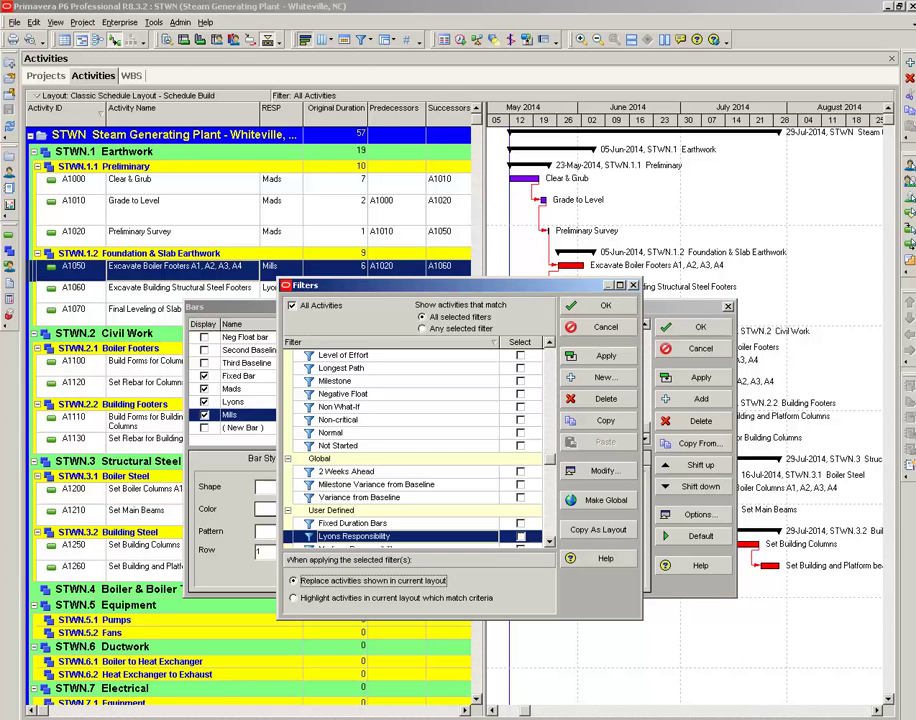
drag(549, 460, 549, 534)
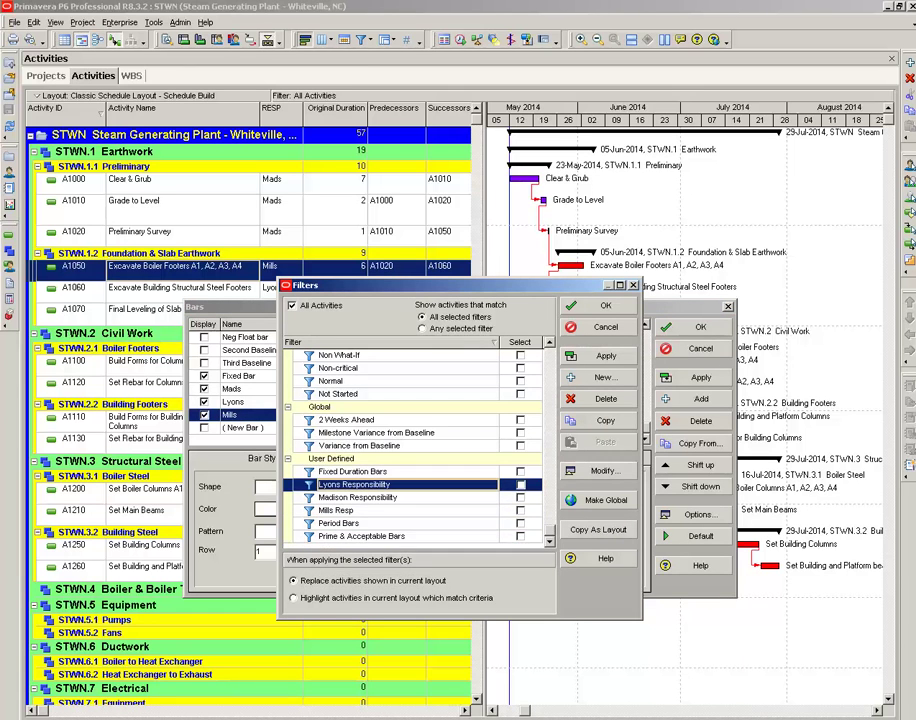
click(337, 510)
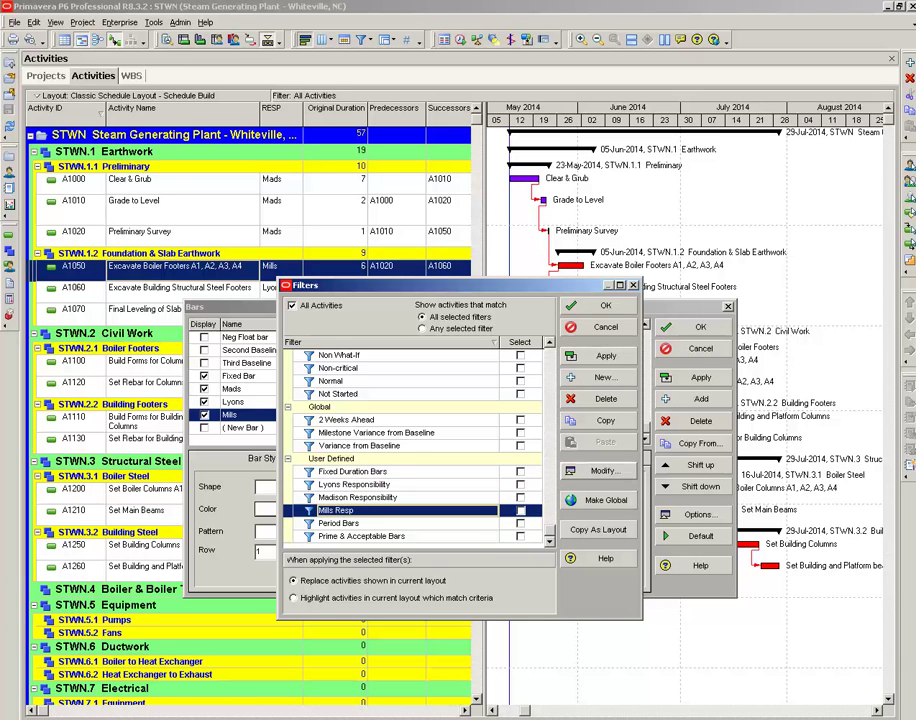
click(604, 471)
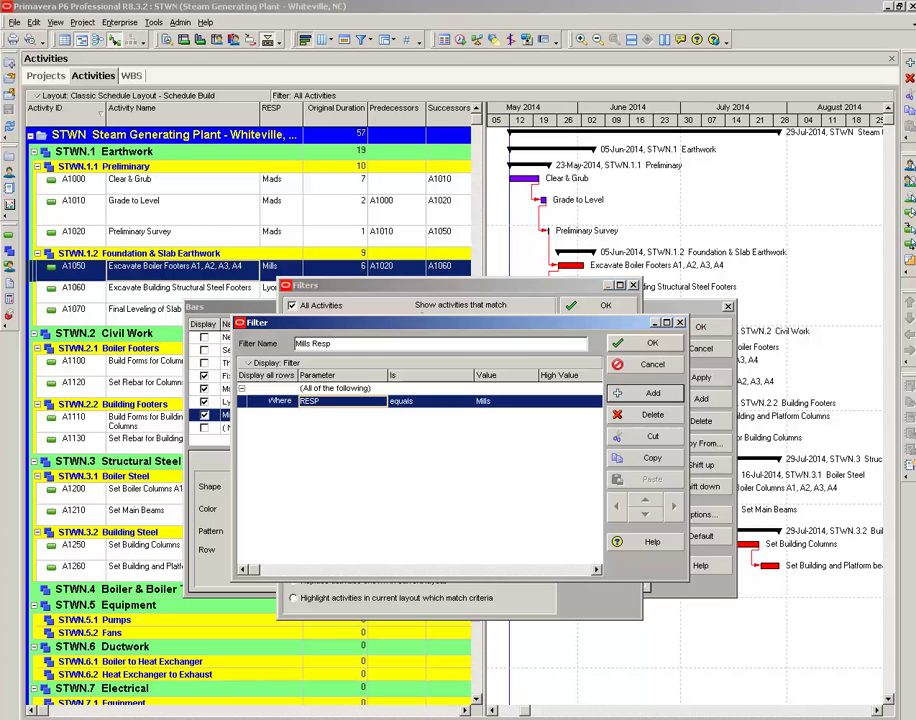
click(652, 343)
click(521, 511)
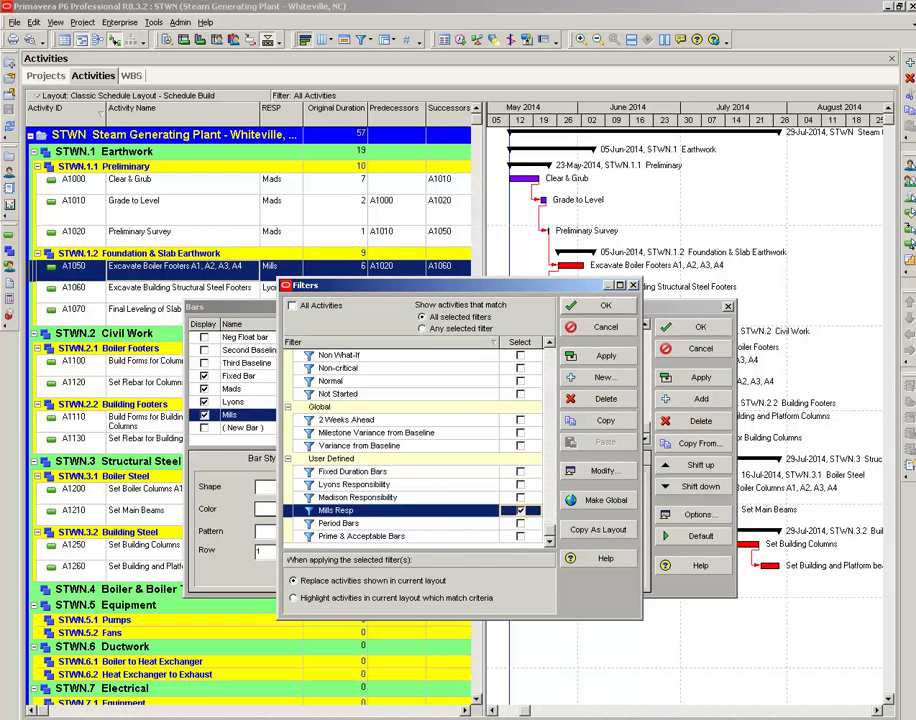
key(Return)
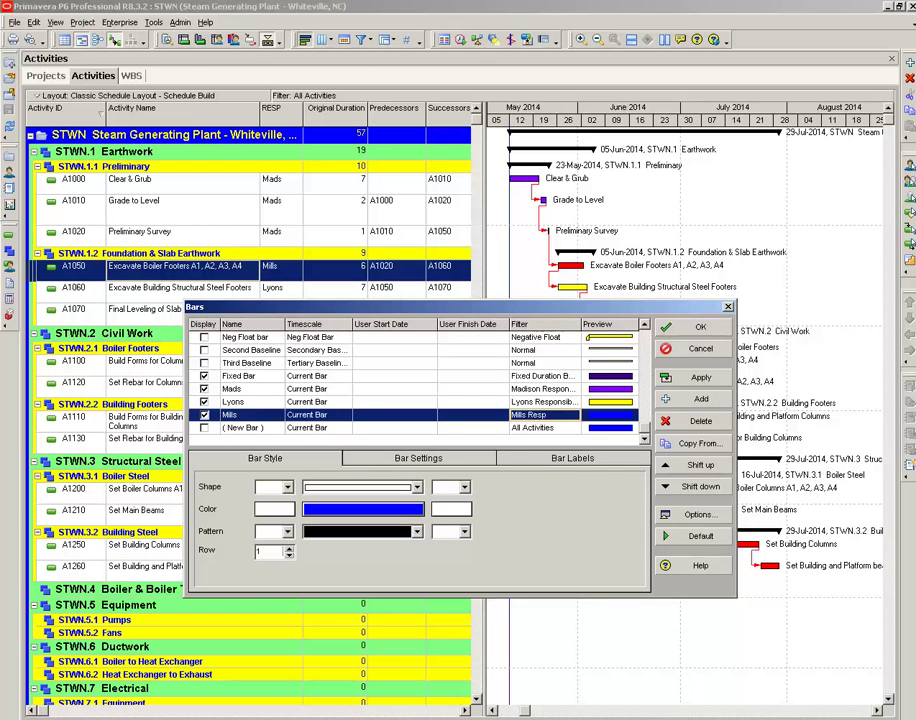
Color the third responsibility bar bright green and apply the bar settings to the Gantt chart.
click(363, 509)
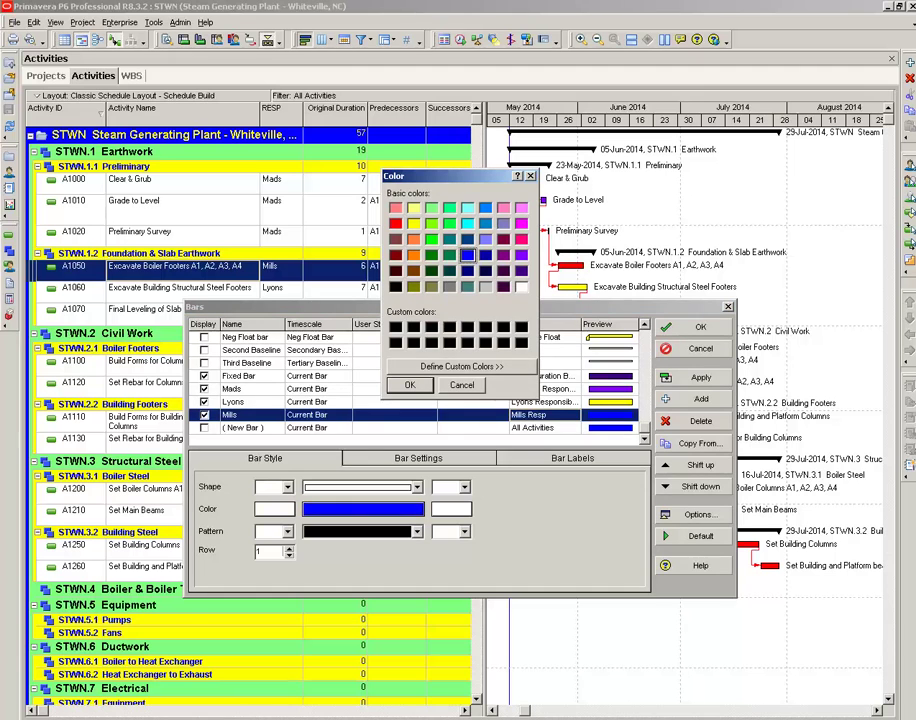
click(432, 239)
key(Return)
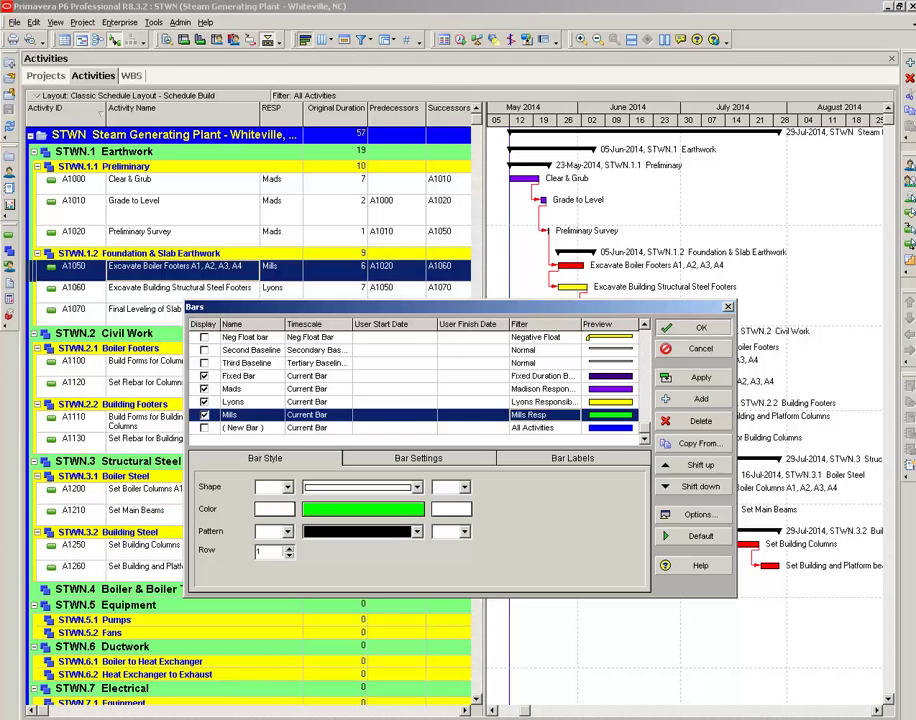
key(Return)
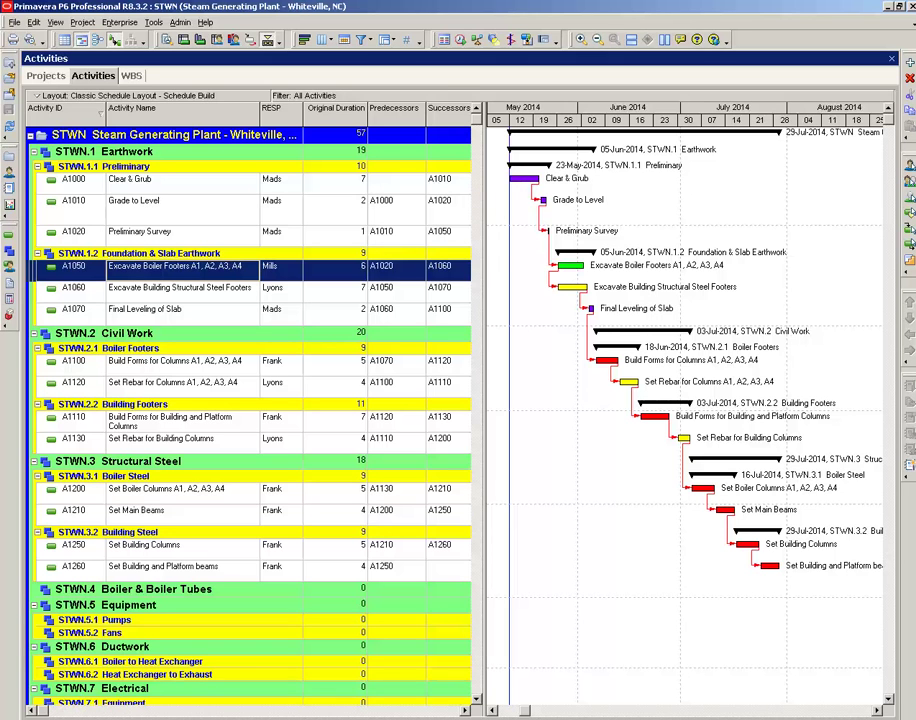
Check the RESP code of activity A1100, and turn on the display of the last remaining new bar in the bar settings.
double_click(273, 361)
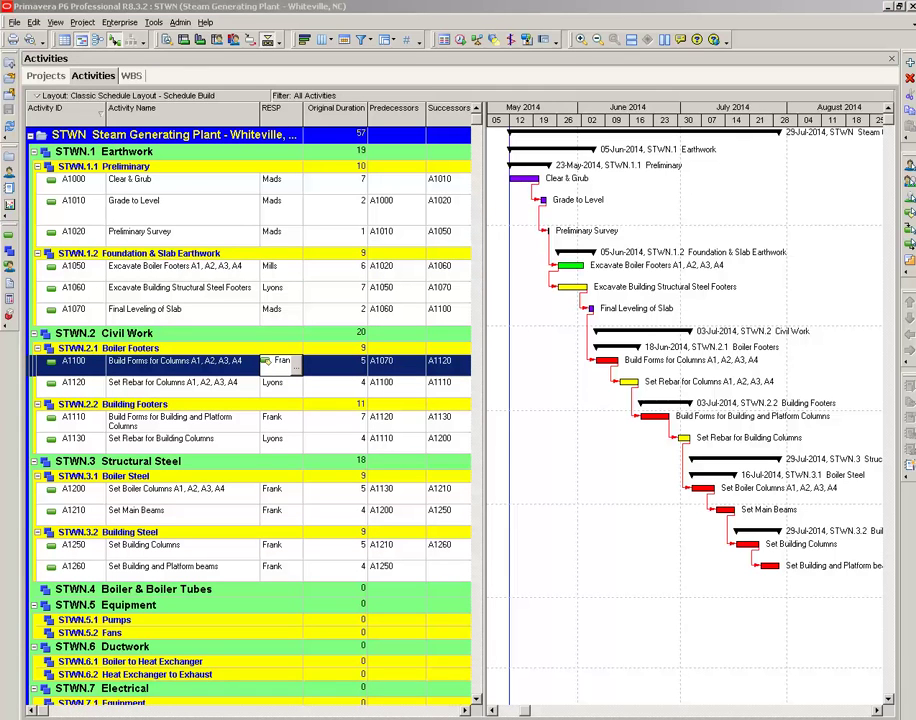
key(Escape)
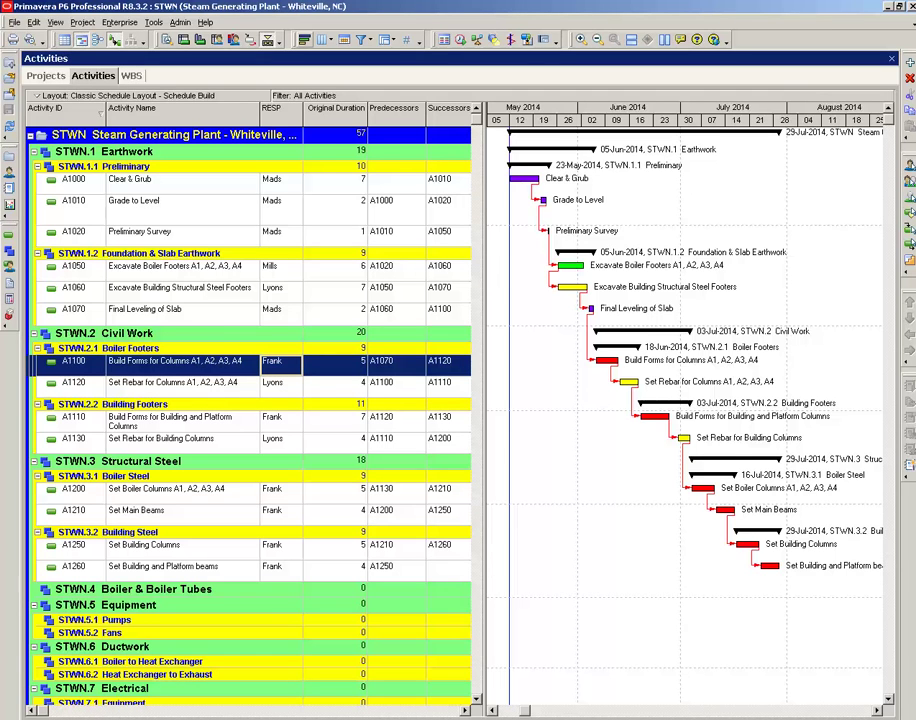
click(305, 40)
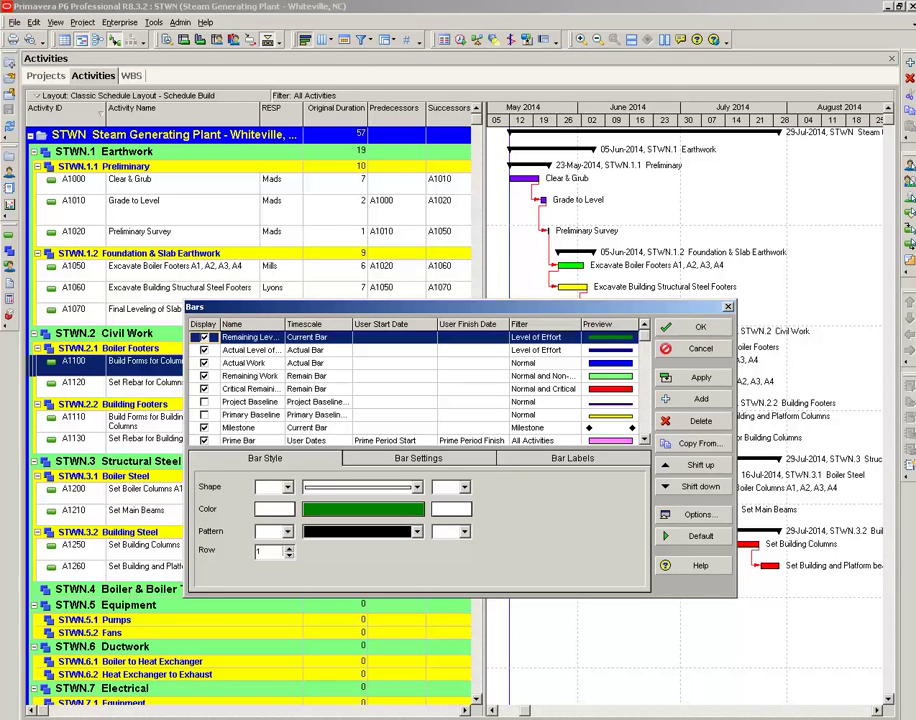
scroll(420, 385, down, 5)
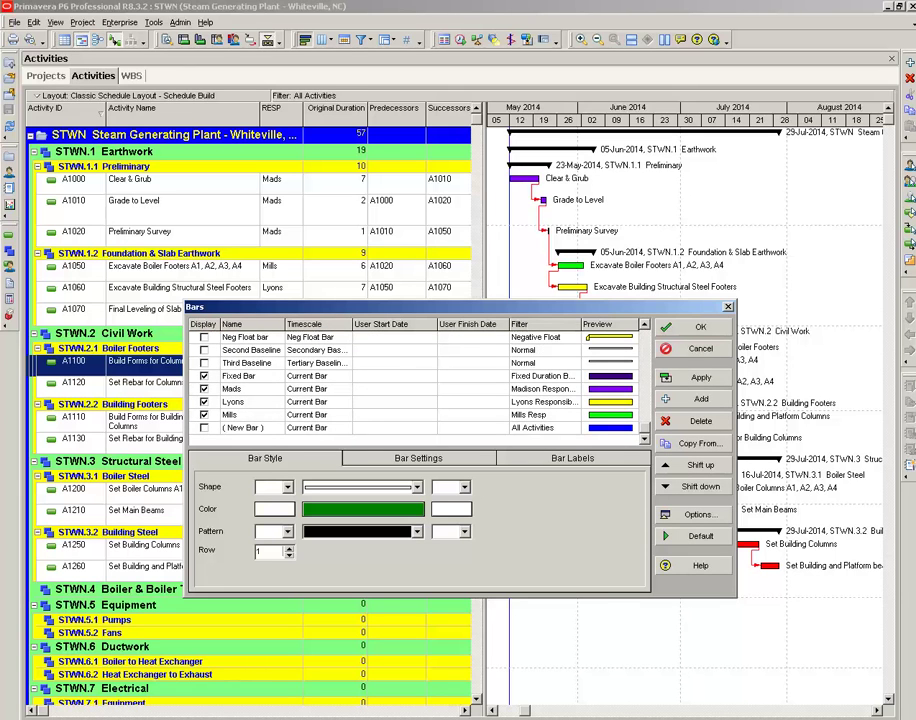
click(244, 428)
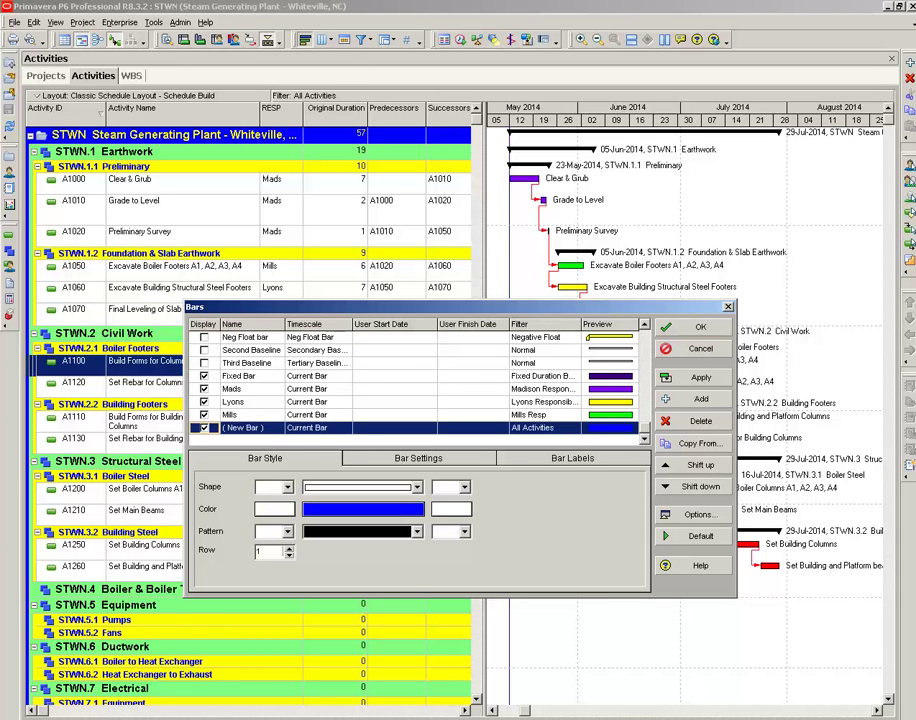
Create a new filter for the last new bar, named with activity A1100's RESP code value followed by "Resp".
double_click(534, 428)
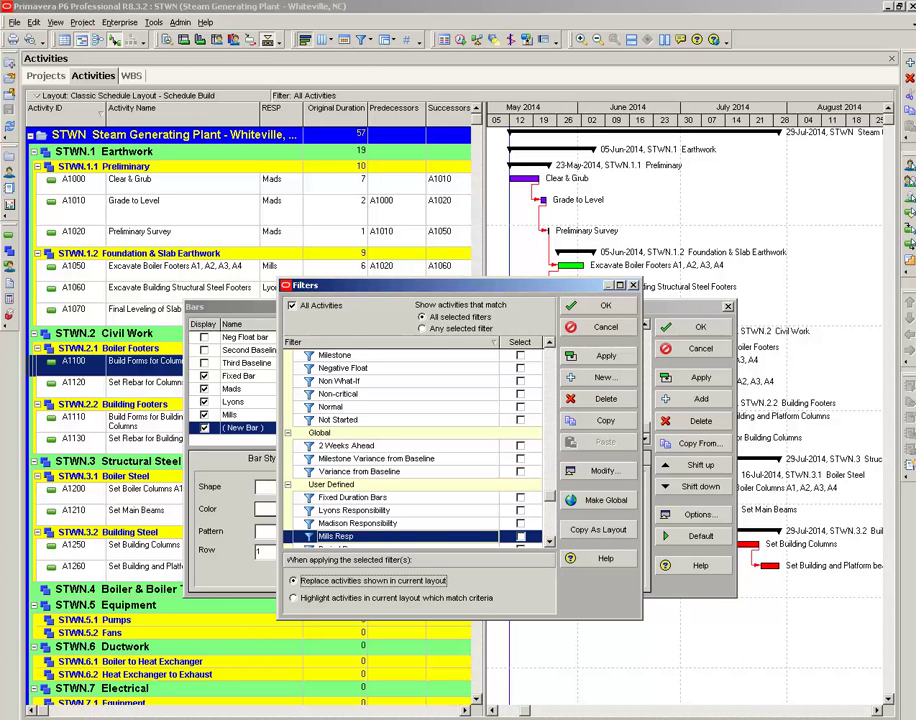
scroll(420, 445, down, 1)
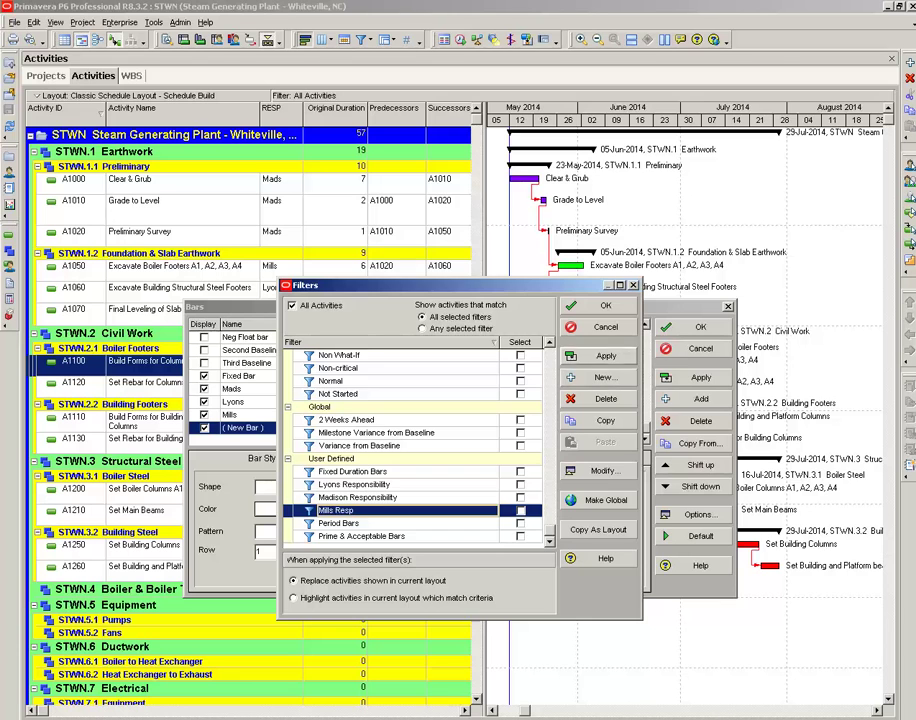
click(604, 378)
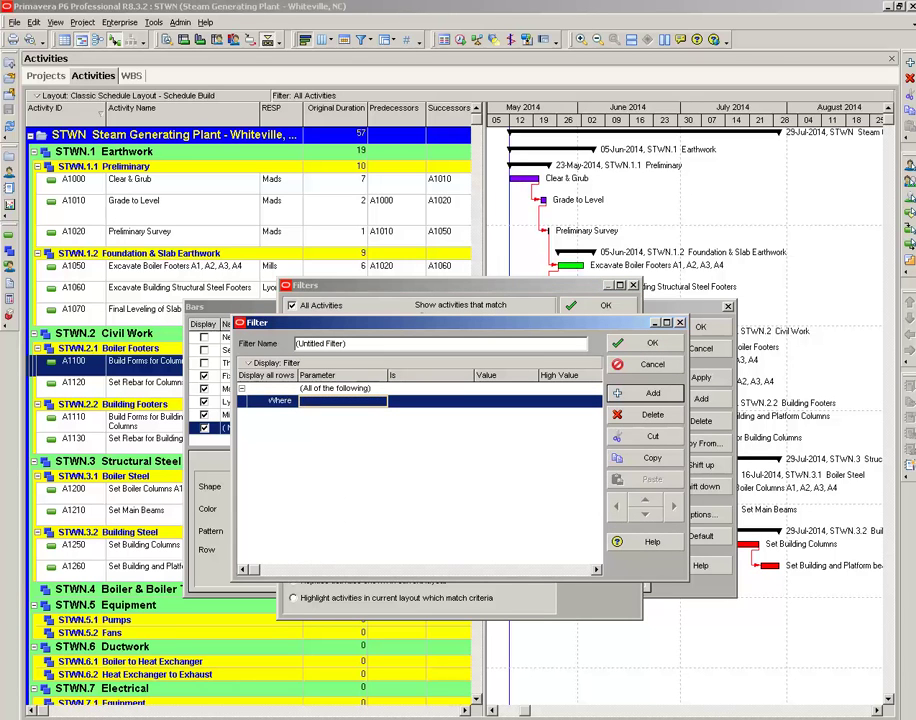
click(343, 343)
drag(343, 343, 295, 343)
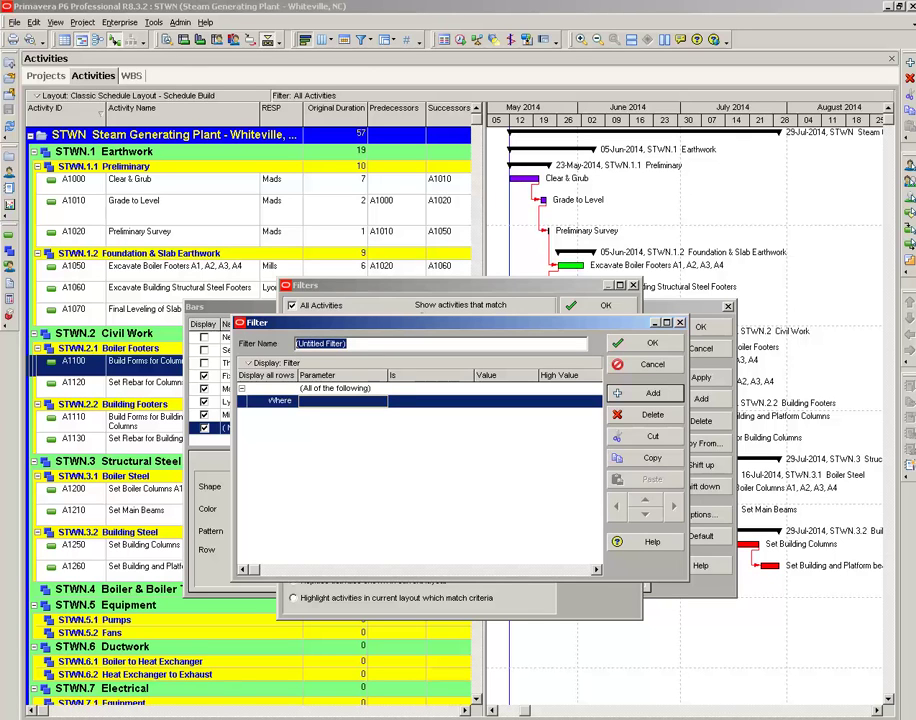
key(BackSpace)
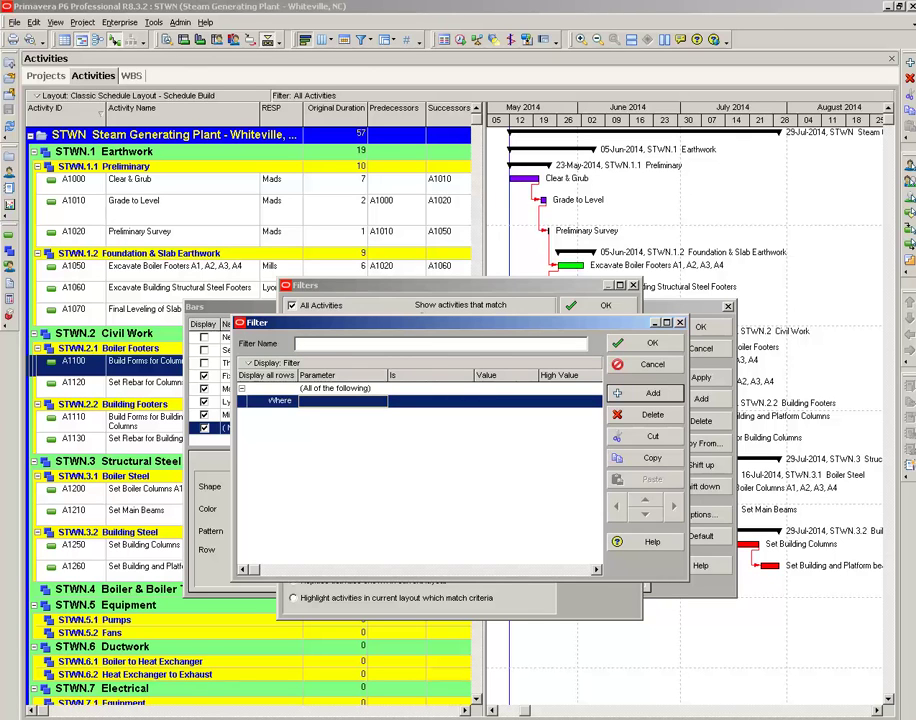
text(Frank Resp)
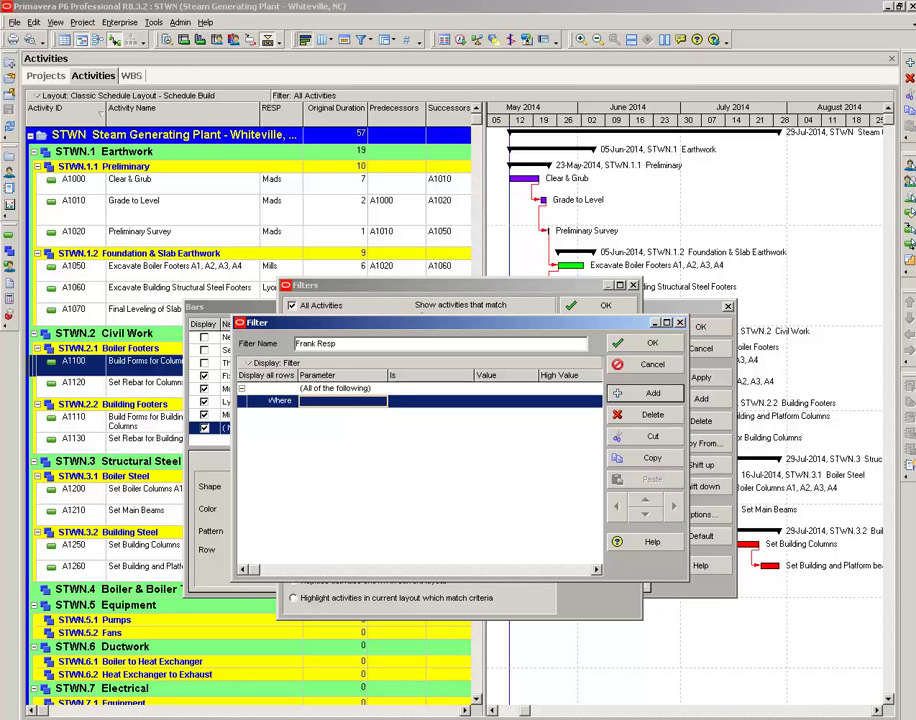
Set the parameter of the new filter's first criterion to RESP.
text(r Delay)
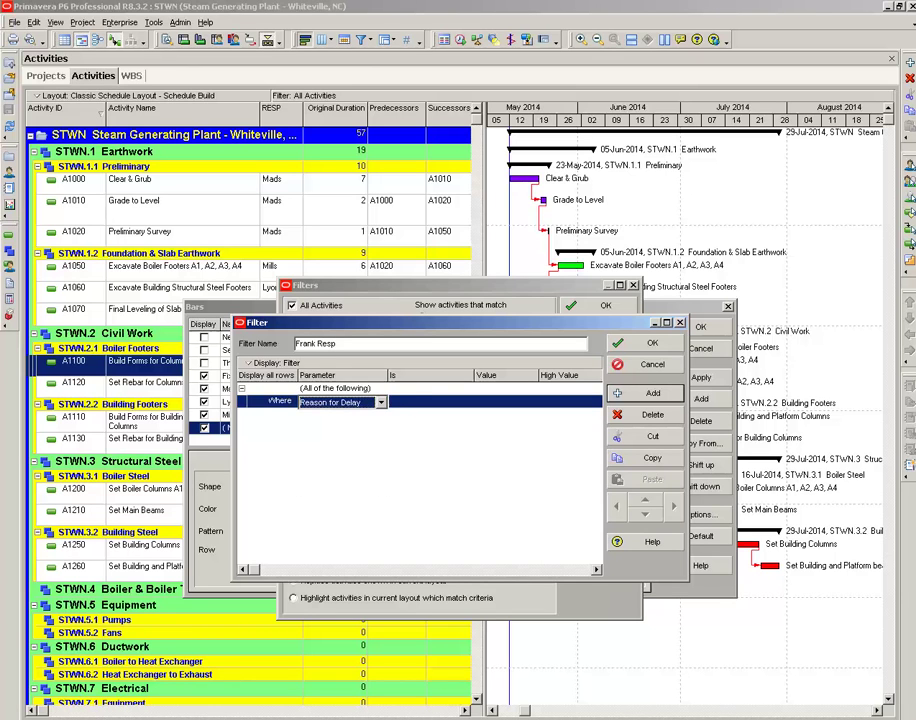
click(381, 402)
click(381, 486)
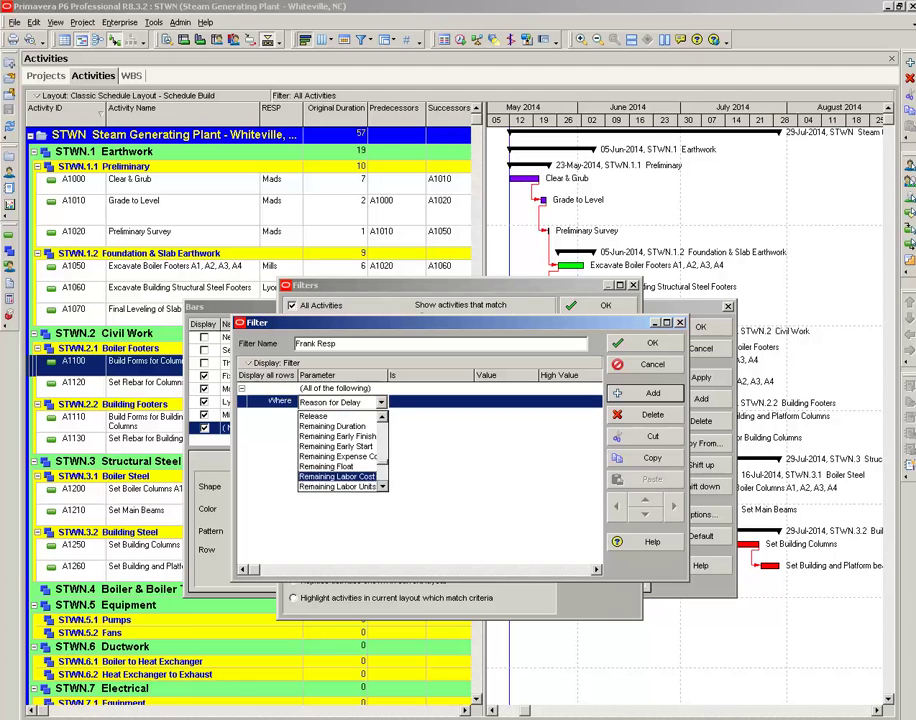
click(381, 486)
click(381, 486)
click(381, 486)
click(381, 486)
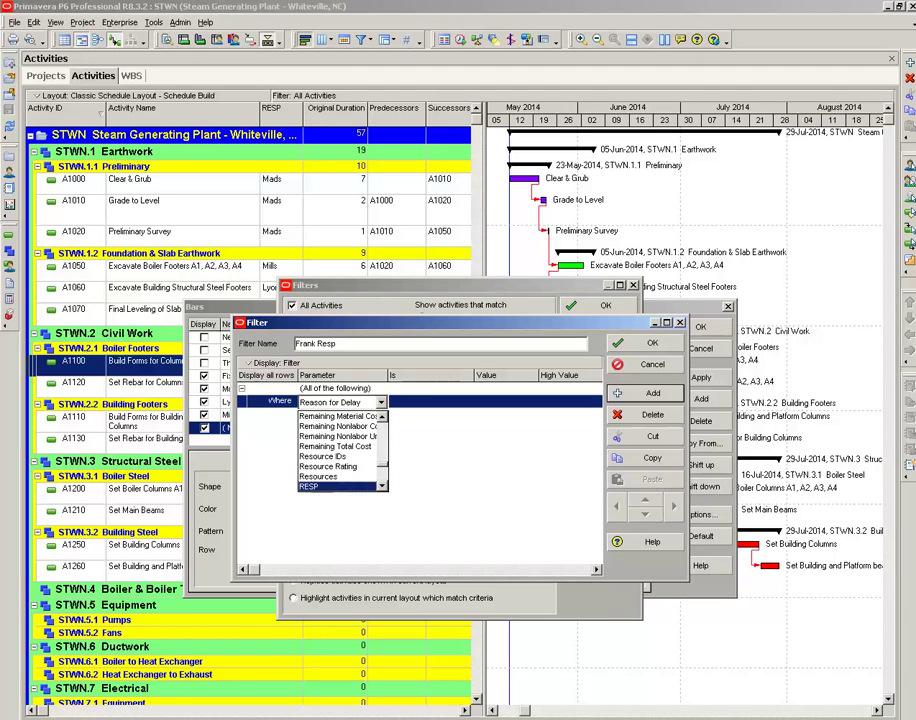
click(310, 486)
Make the RESP criterion equal activity A1100's RESP code value, and assign the finished filter to the last new bar.
double_click(430, 401)
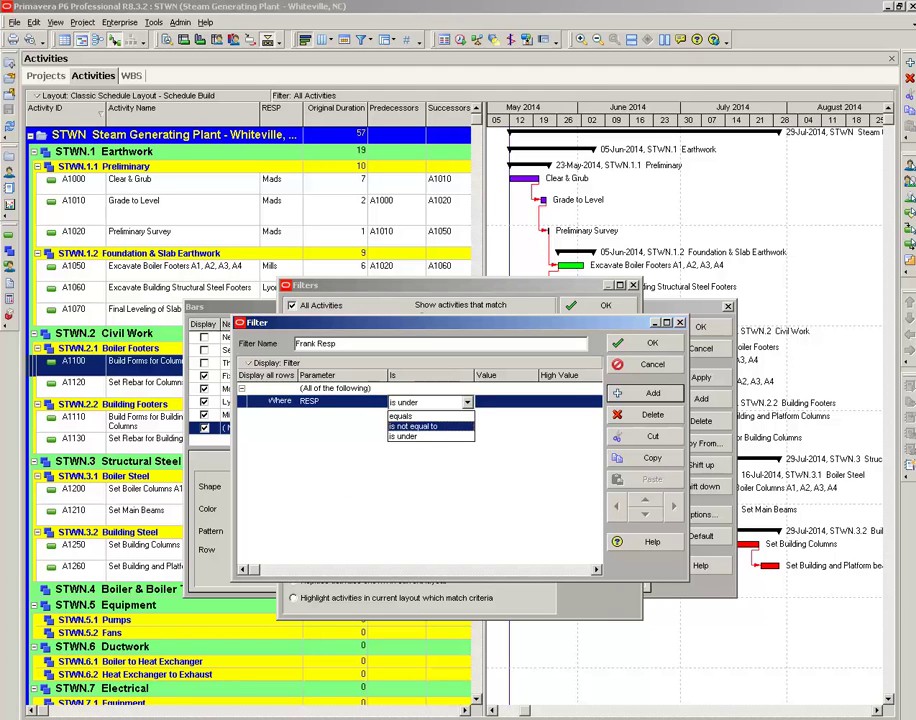
click(415, 415)
key(Tab)
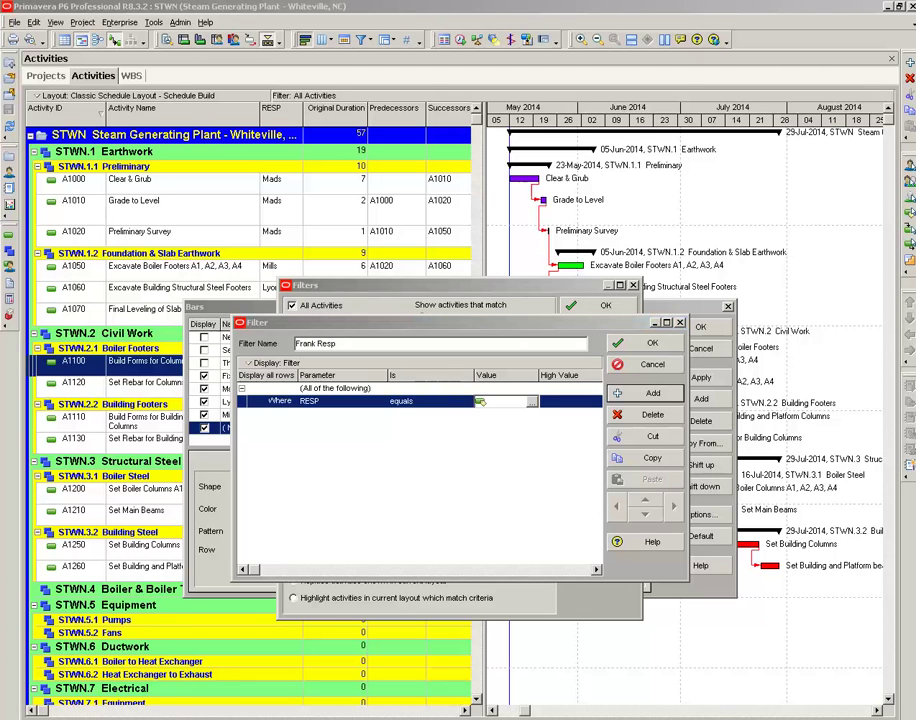
click(532, 402)
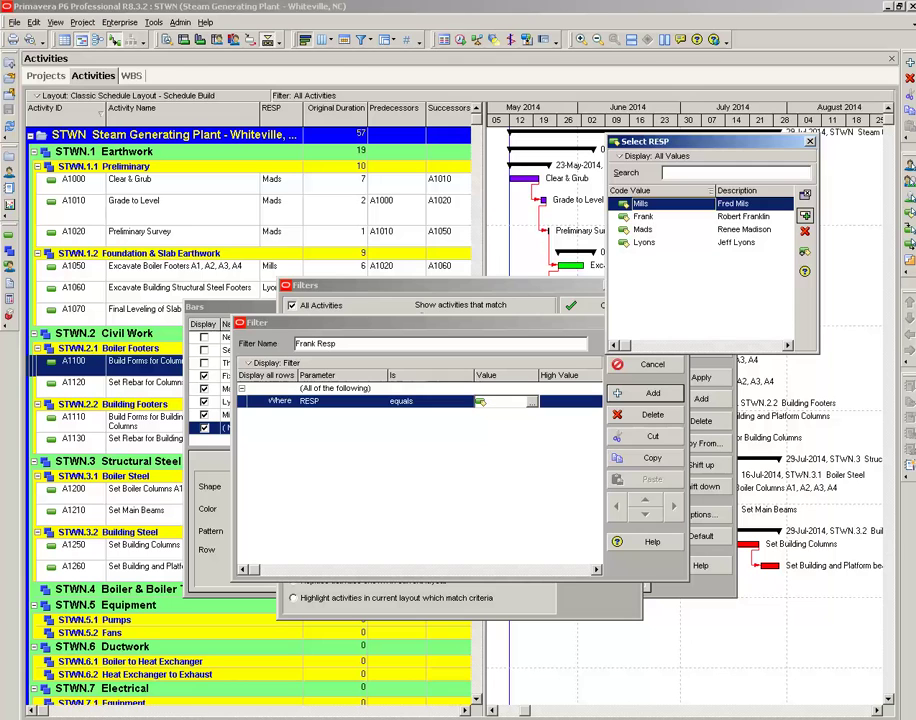
click(644, 217)
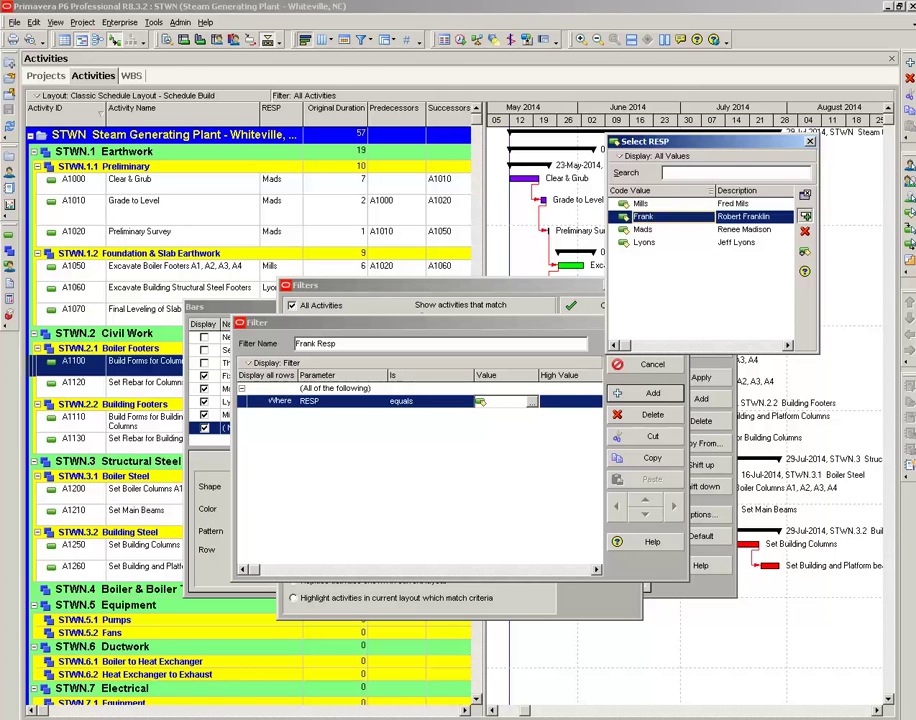
key(Return)
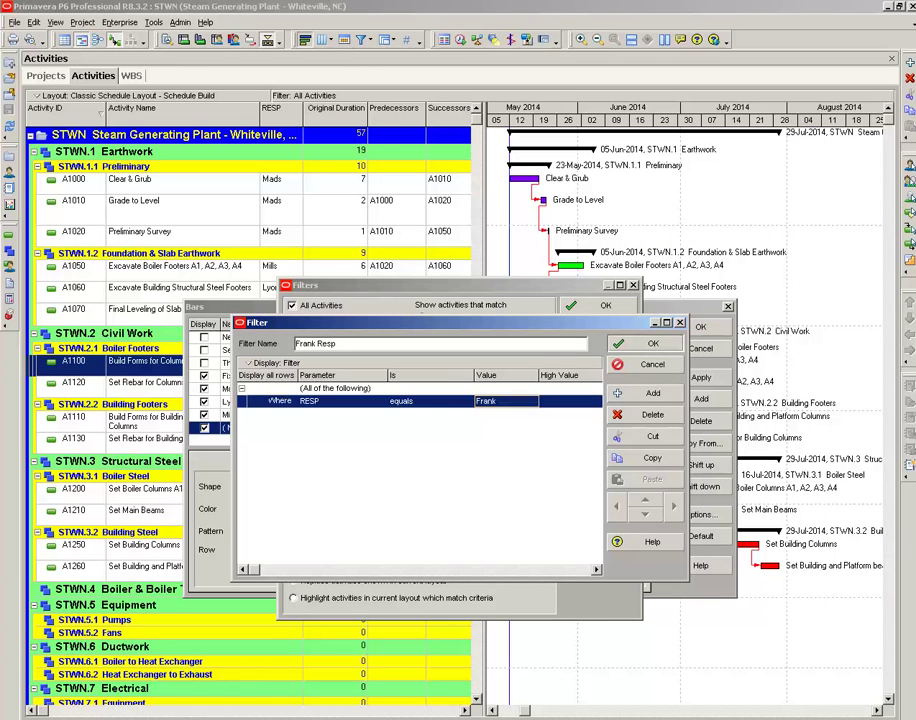
key(Return)
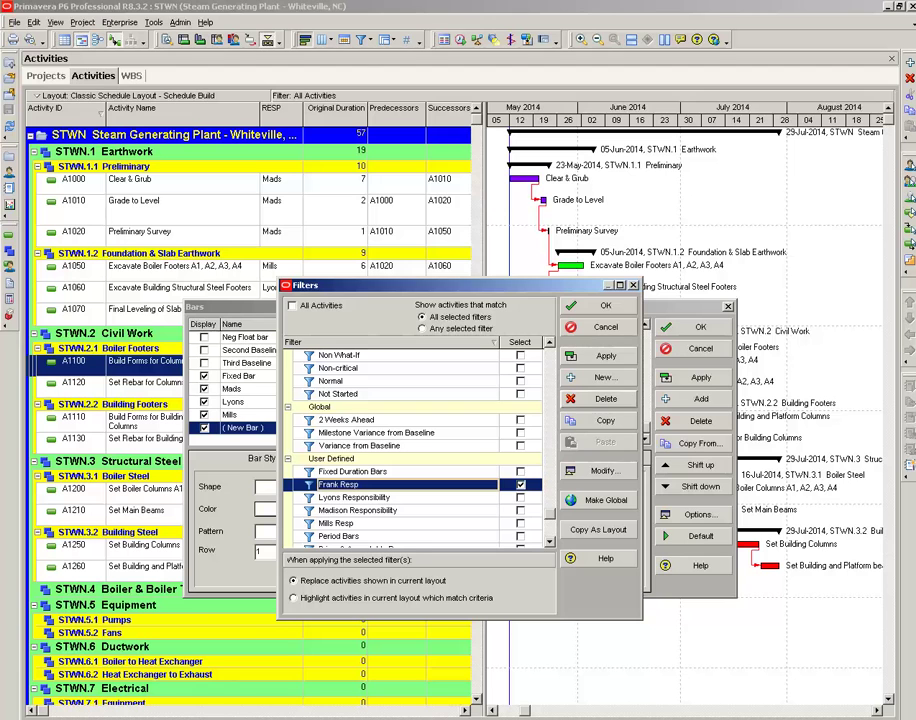
key(Return)
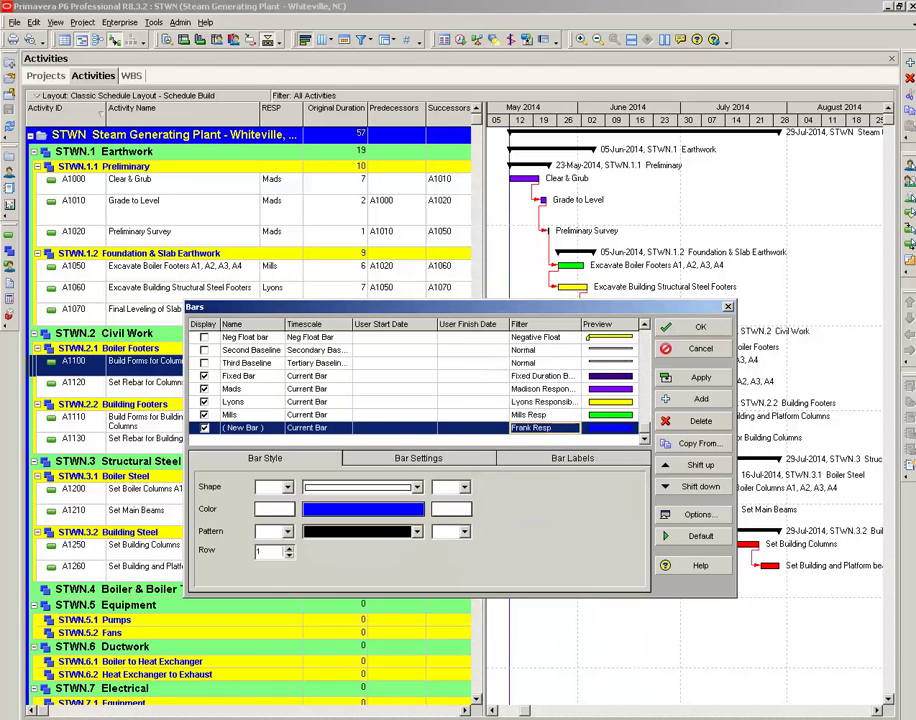
Color the last new bar black and apply the bar settings to the Gantt chart.
click(363, 509)
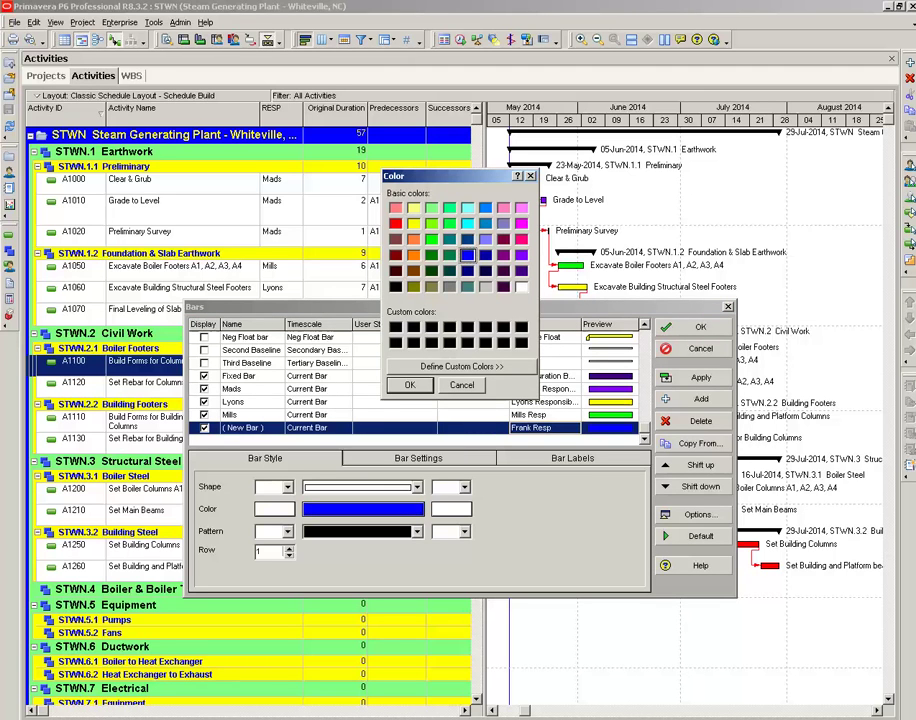
click(395, 287)
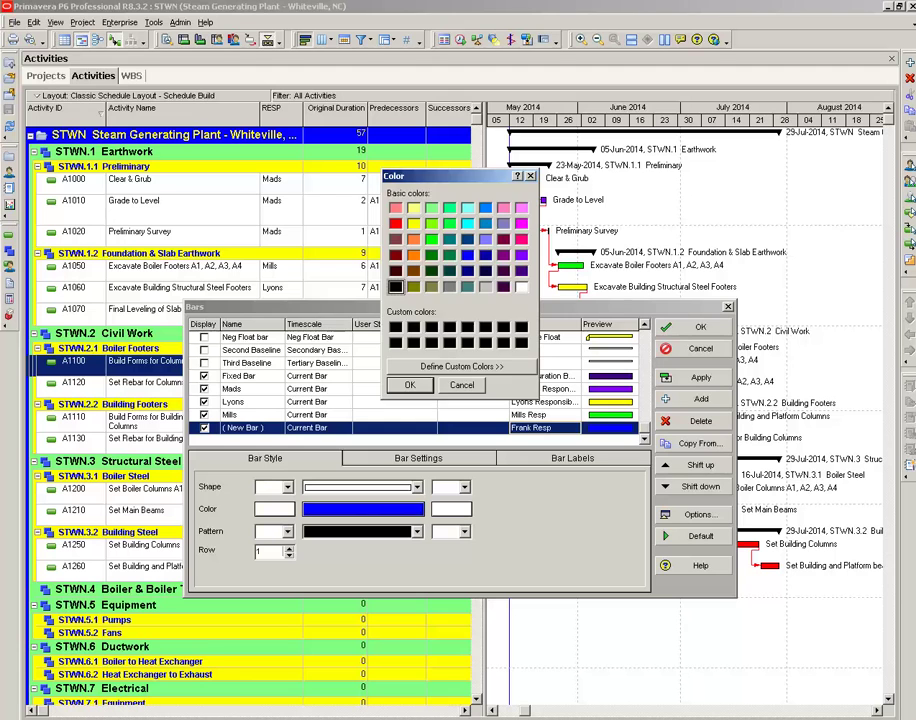
click(409, 385)
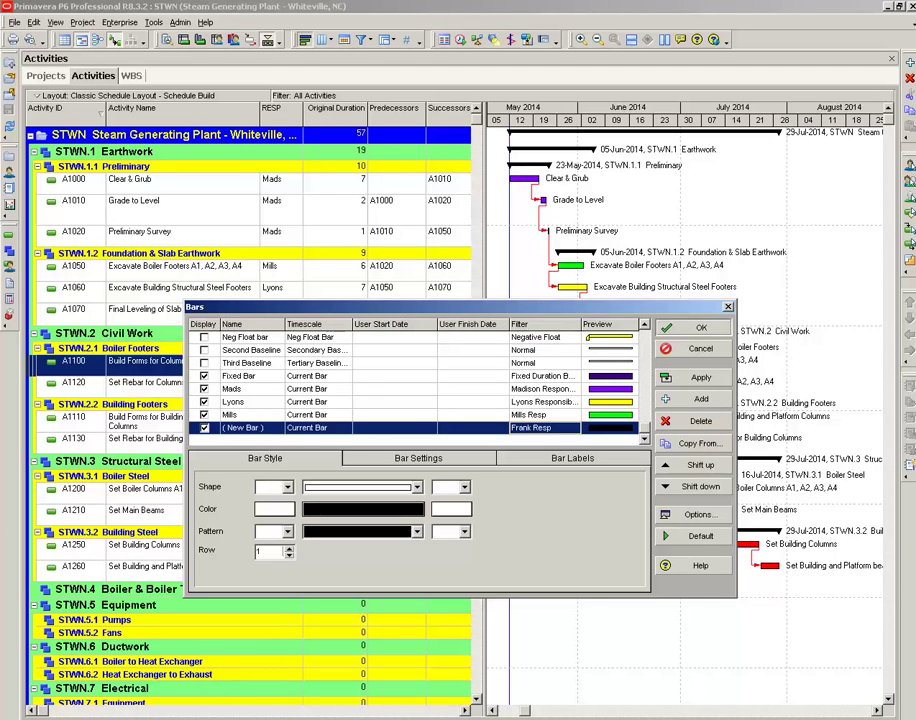
click(695, 328)
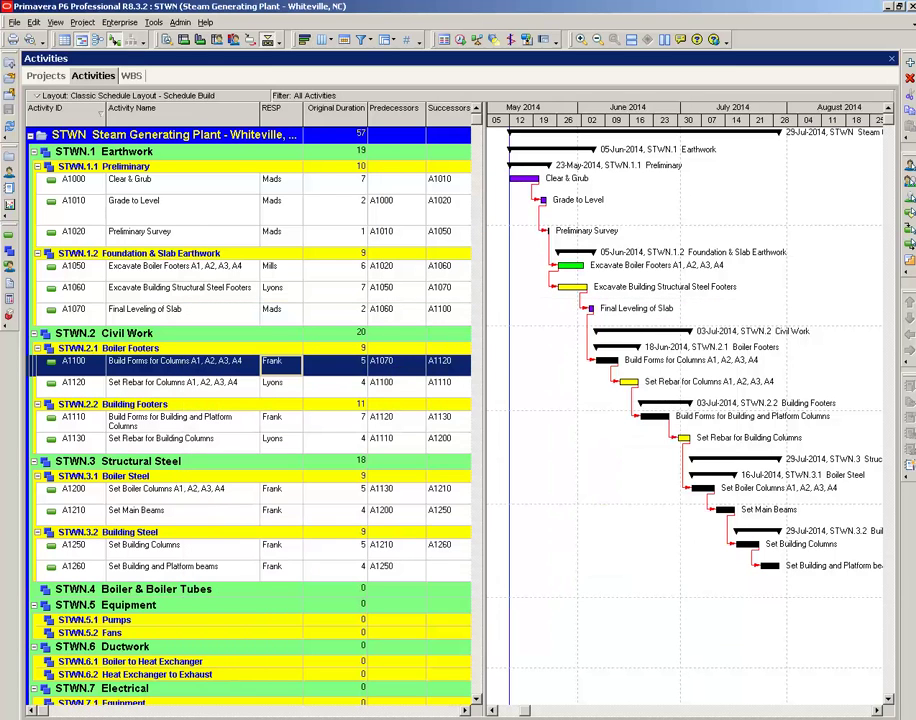